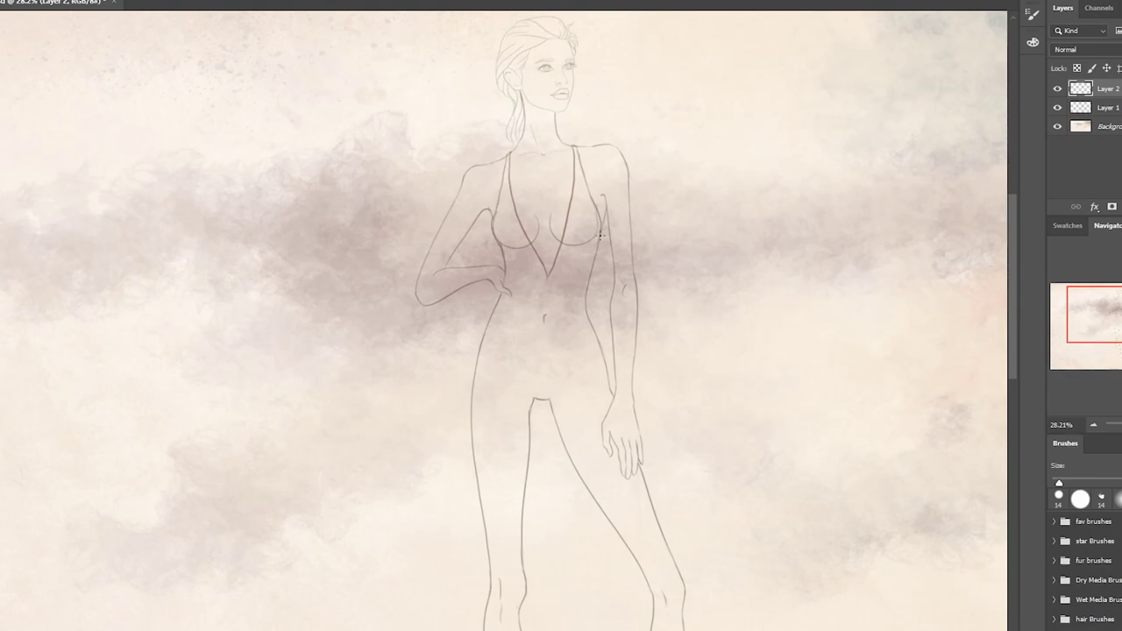
# - Sketch the long train sweeping out from the hand, with its lower edge and curled end
pyautogui.scroll(-5, 612, 445)
pyautogui.moveTo(611, 445); pyautogui.dragTo(575, 530)
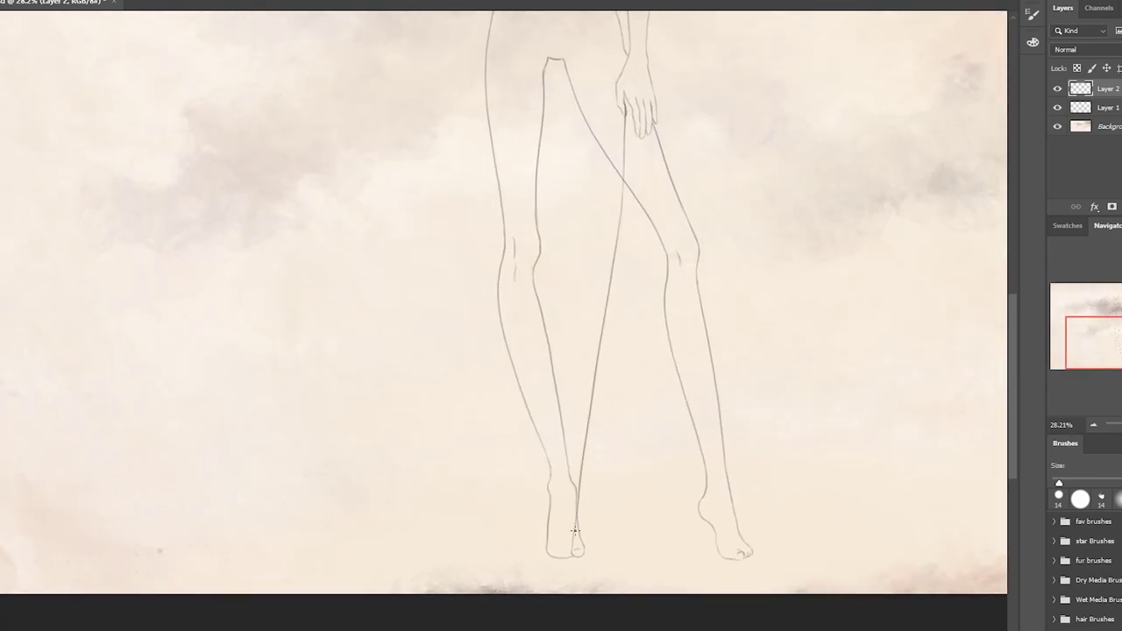
pyautogui.moveTo(628, 103); pyautogui.dragTo(878, 229)
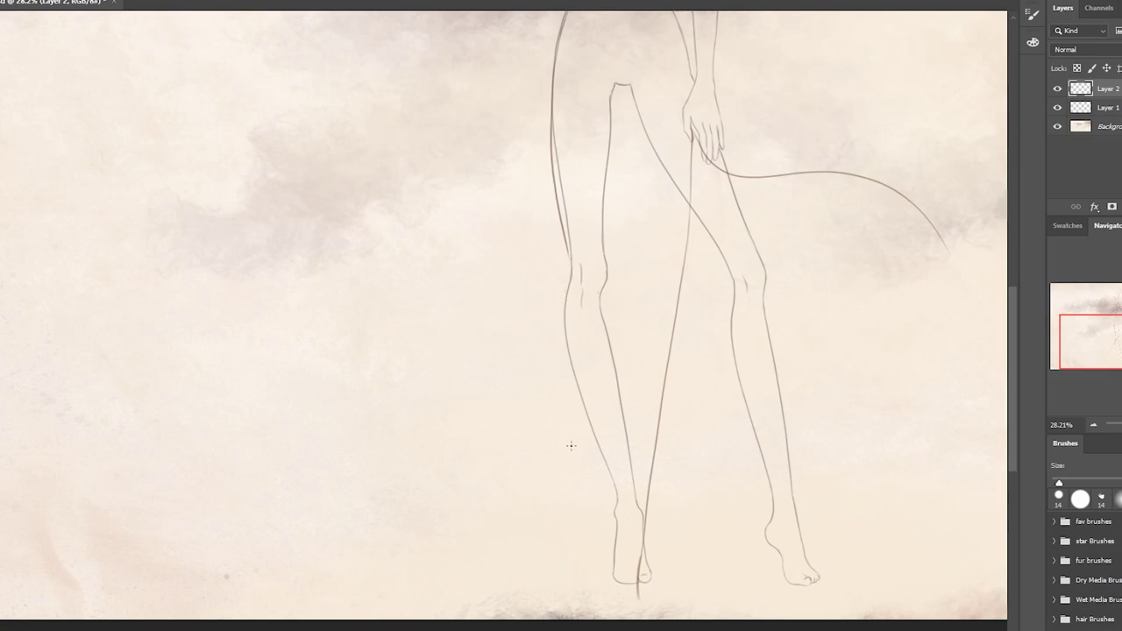
pyautogui.moveTo(570, 255); pyautogui.dragTo(469, 605)
pyautogui.scroll(5, 542, 571)
pyautogui.hscroll(5, 481, 541)
pyautogui.moveTo(419, 320)
pyautogui.mouseDown()
pyautogui.moveTo(666, 301)
pyautogui.moveTo(766, 358)
pyautogui.moveTo(875, 338)
pyautogui.moveTo(681, 443)
pyautogui.mouseUp()
pyautogui.hotkey('ctrl', 'z')
pyautogui.moveTo(875, 338)
pyautogui.mouseDown()
pyautogui.moveTo(779, 427)
pyautogui.moveTo(870, 420)
pyautogui.mouseUp()
pyautogui.hotkey('ctrl', 'z')
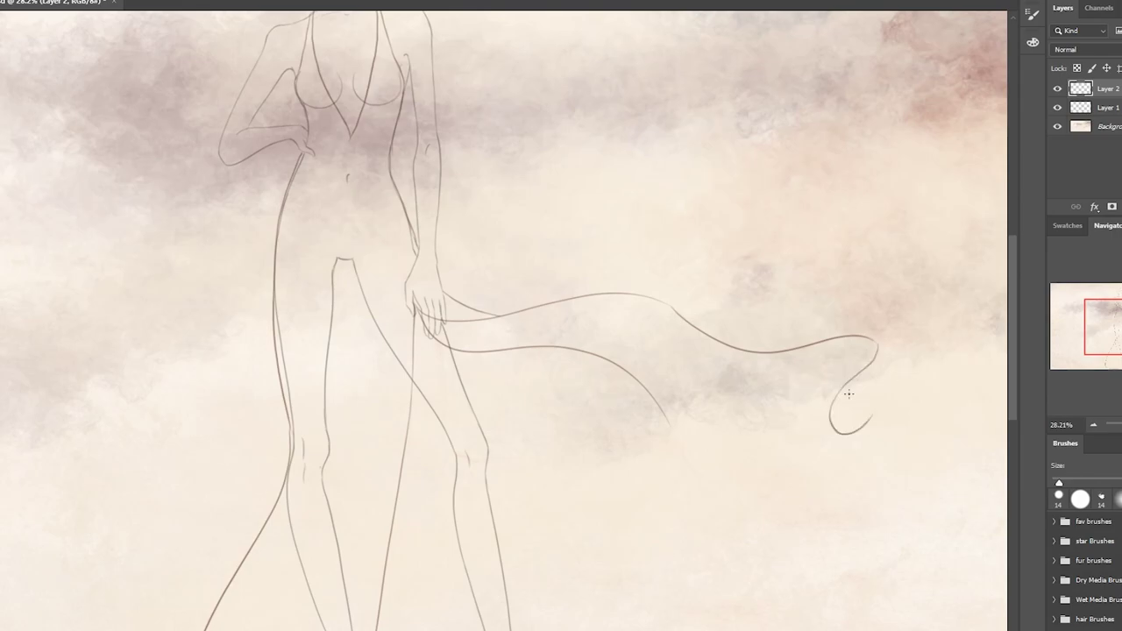
pyautogui.moveTo(649, 401); pyautogui.dragTo(881, 405)
# - Draw the skirt's sweeping curve, hem and left side
pyautogui.scroll(-3, 801, 491)
pyautogui.moveTo(882, 231)
pyautogui.mouseDown()
pyautogui.moveTo(735, 438)
pyautogui.moveTo(531, 524)
pyautogui.moveTo(363, 513)
pyautogui.mouseUp()
pyautogui.moveTo(307, 281); pyautogui.dragTo(268, 550)
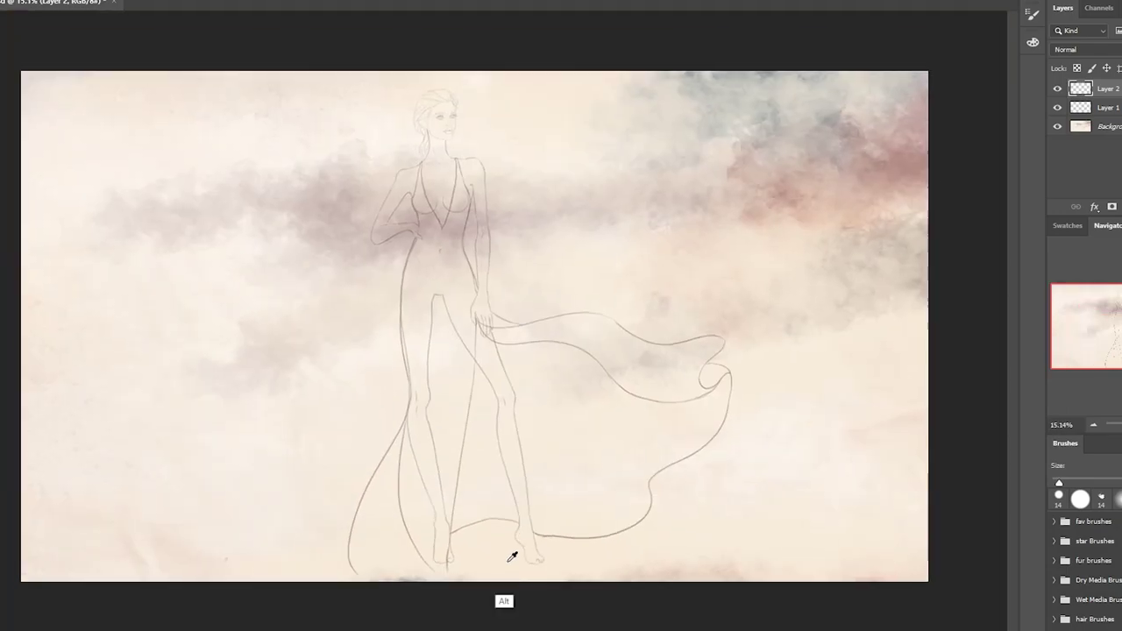
pyautogui.hotkey('ctrl', '0')
pyautogui.hotkey('ctrl', 't')
pyautogui.press('Return')
pyautogui.scroll(3, 468, 573)
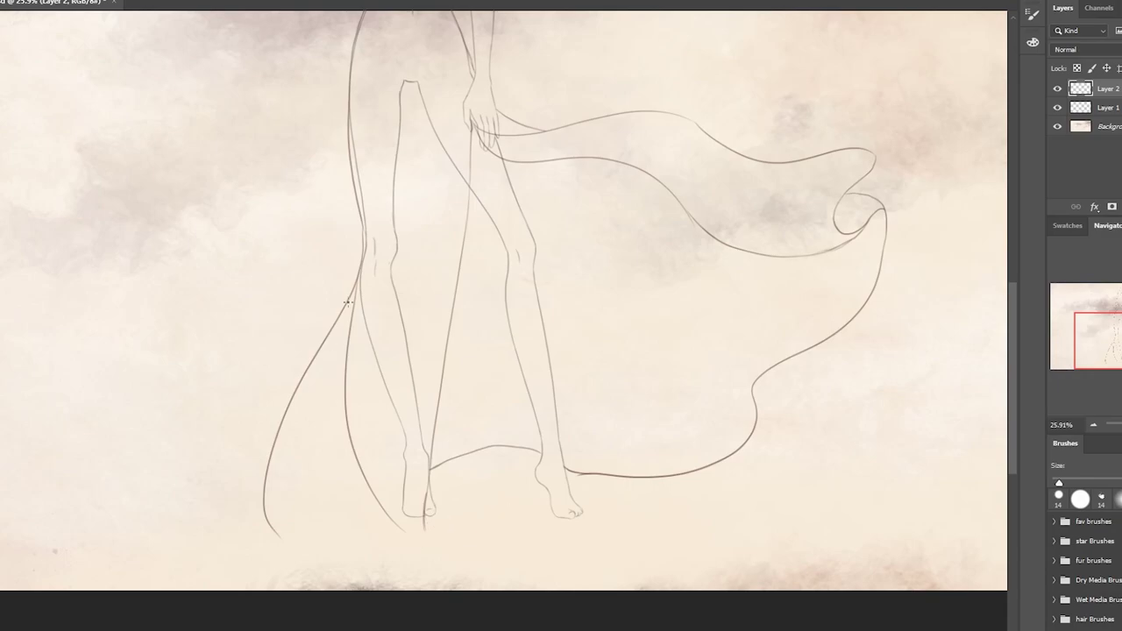
# - Add middle and outer folds to the left skirt and drape lines near the front foot
pyautogui.moveTo(348, 302); pyautogui.dragTo(368, 564)
pyautogui.moveTo(343, 314); pyautogui.dragTo(280, 537)
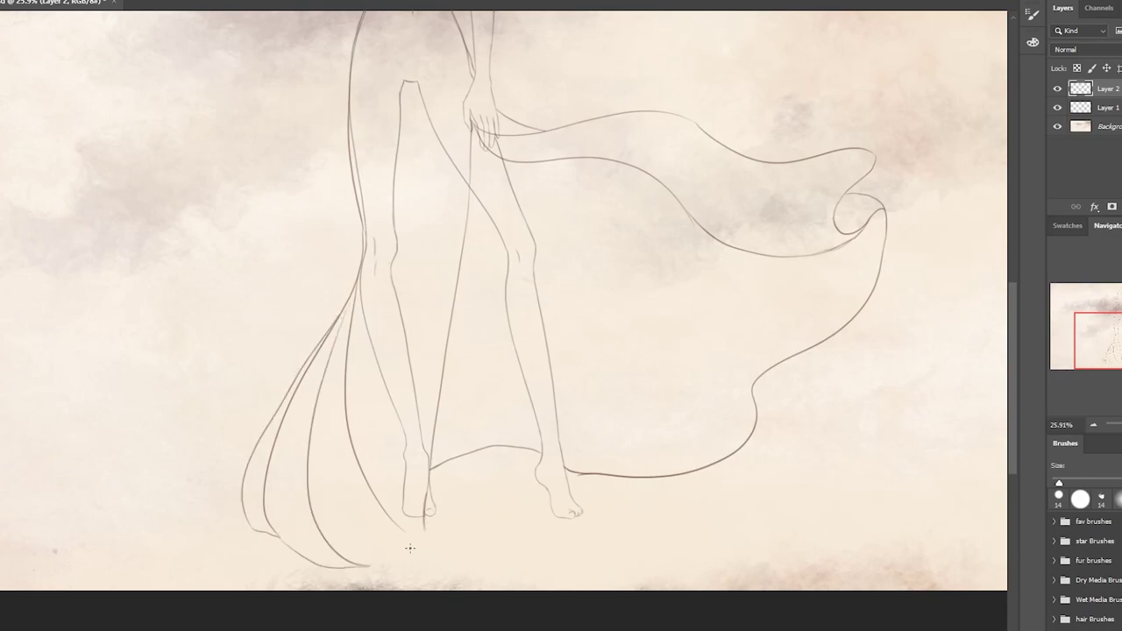
pyautogui.moveTo(433, 430); pyautogui.dragTo(460, 528)
pyautogui.moveTo(439, 402); pyautogui.dragTo(433, 477)
pyautogui.press(']')
pyautogui.press(']')
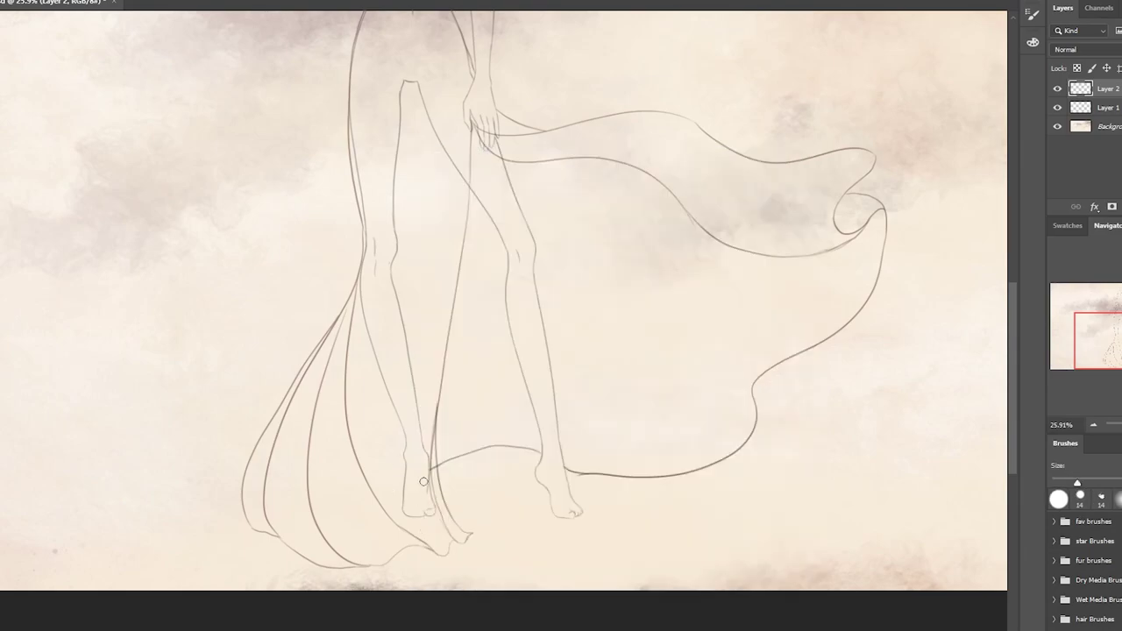
pyautogui.scroll(-2, 625, 495)
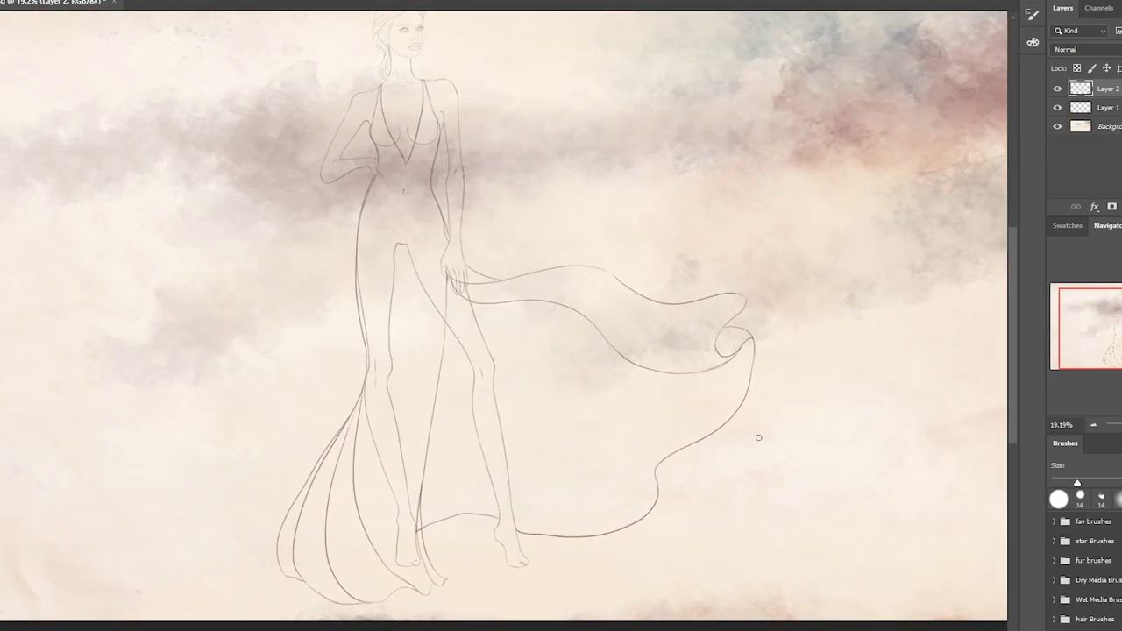
# - Duplicate the figure sketch layer, choose an 89 px brush and make Layer 2 active
pyautogui.scroll(2, 759, 438)
pyautogui.click(1104, 107)
pyautogui.rightClick(342, 322)
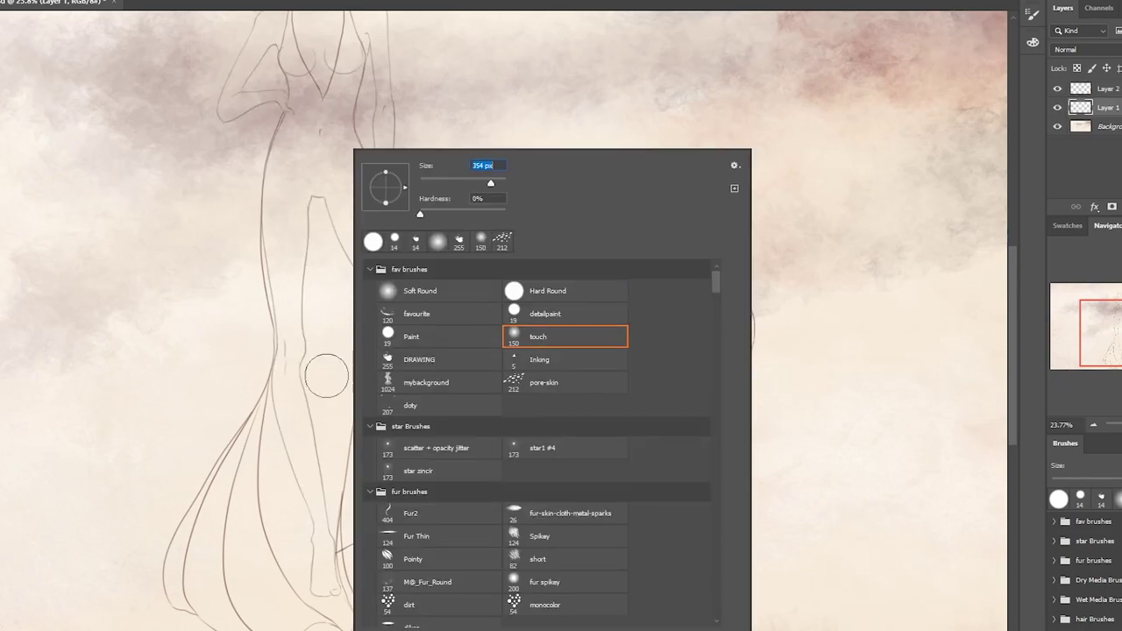
pyautogui.doubleClick(575, 325)
pyautogui.hotkey('ctrl', 'j')
pyautogui.rightClick(465, 151)
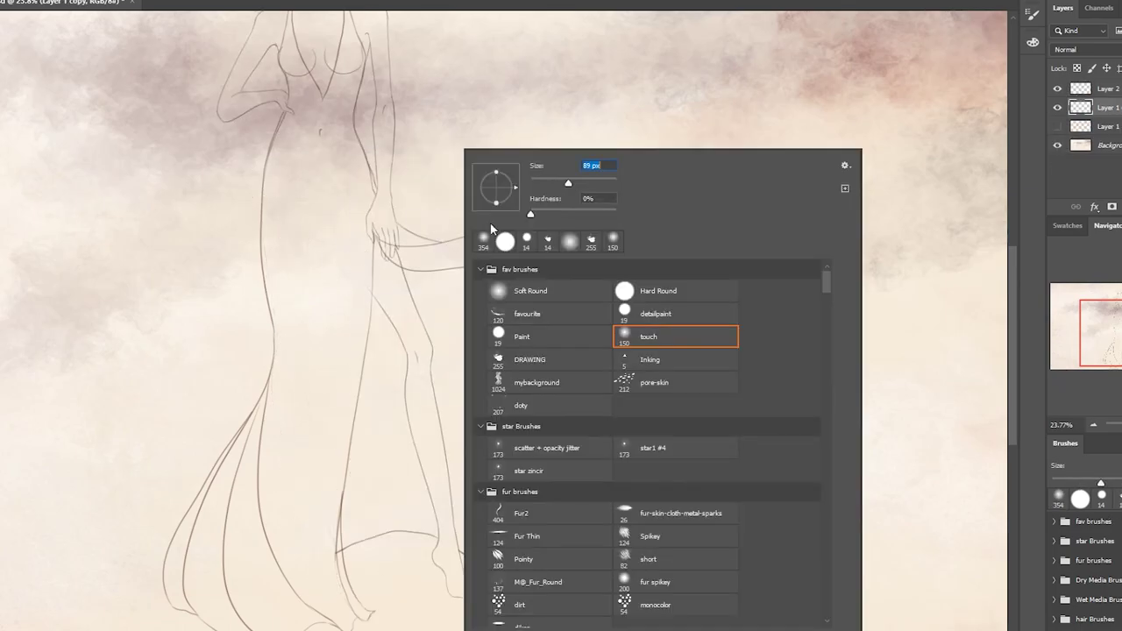
pyautogui.doubleClick(672, 328)
pyautogui.click(1100, 90)
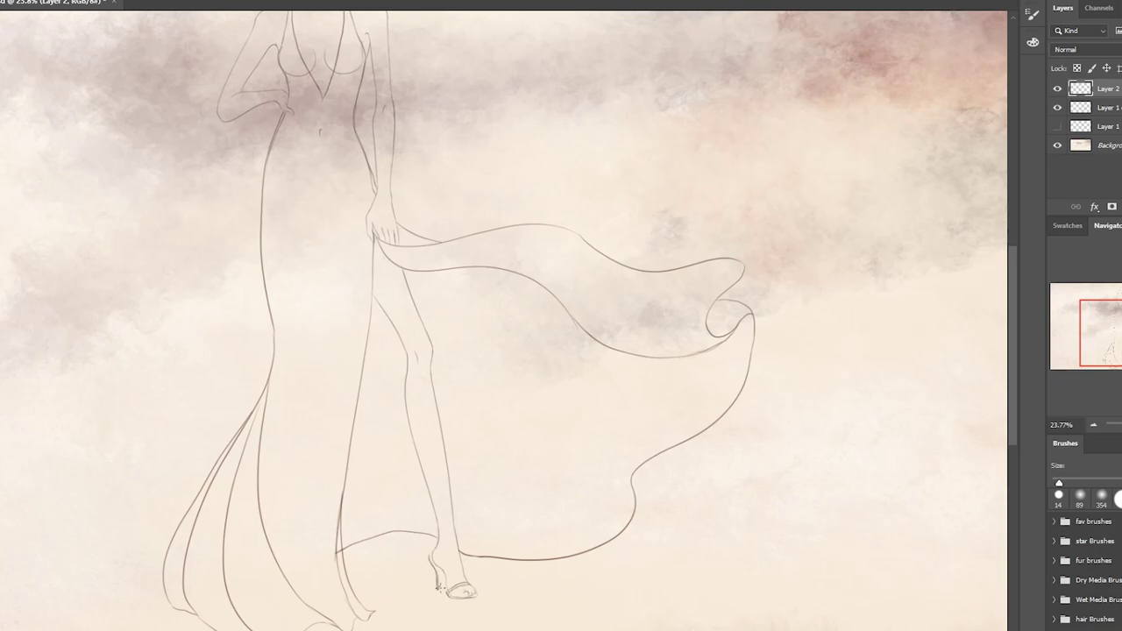
# - Draw a strappy high-heeled sandal on the front foot with a fine brush
pyautogui.scroll(3, 439, 587)
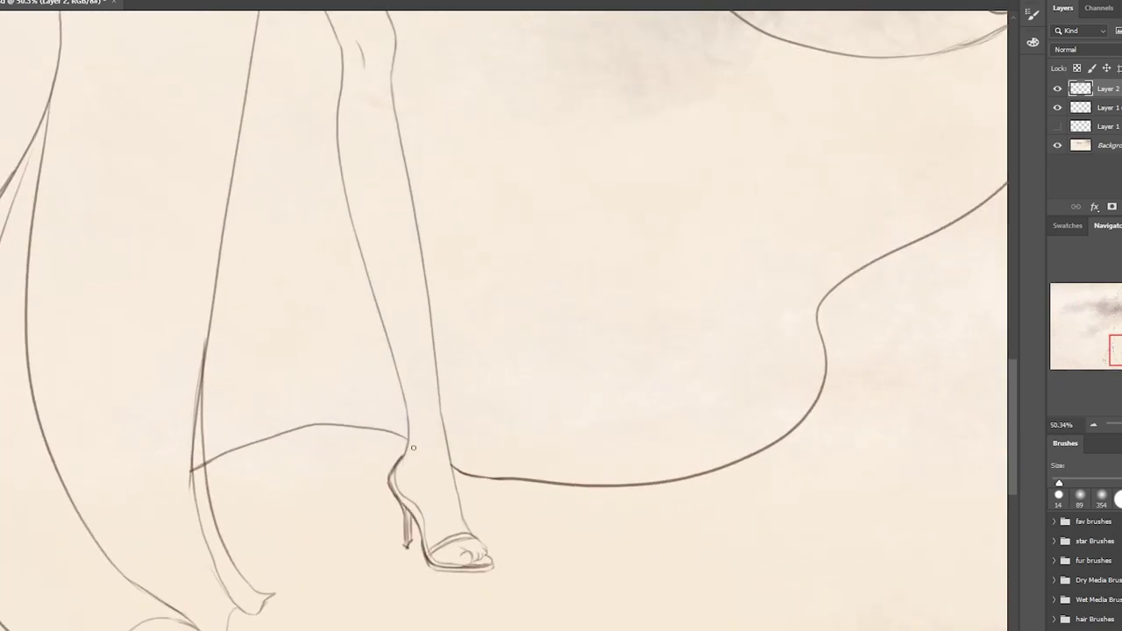
pyautogui.rightClick(394, 467)
pyautogui.press('Return')
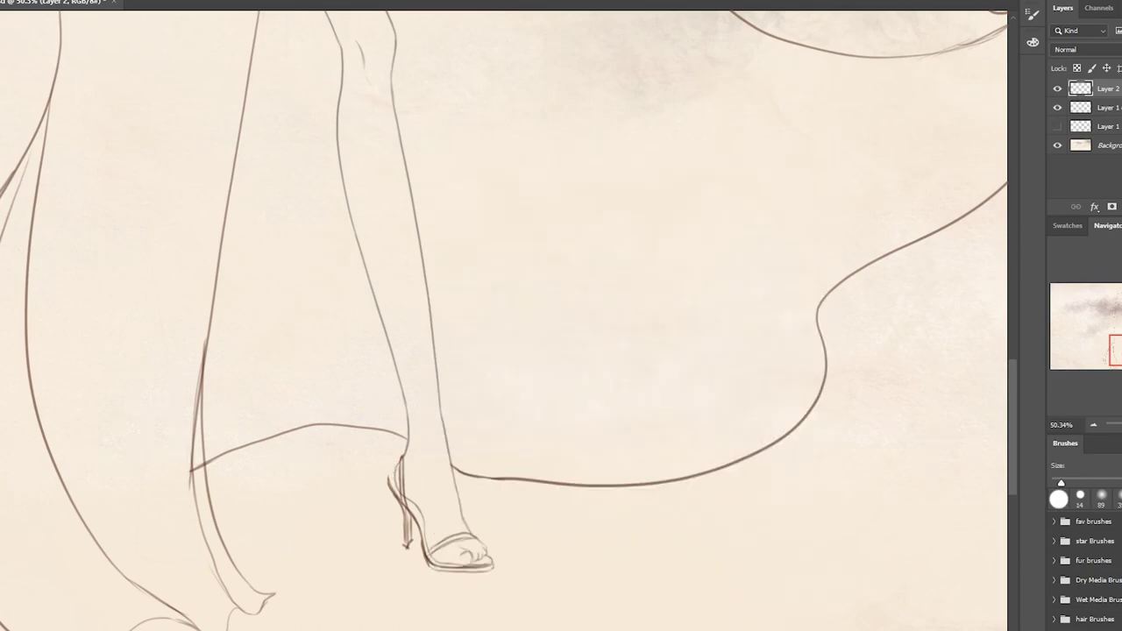
pyautogui.moveTo(453, 469); pyautogui.dragTo(436, 530)
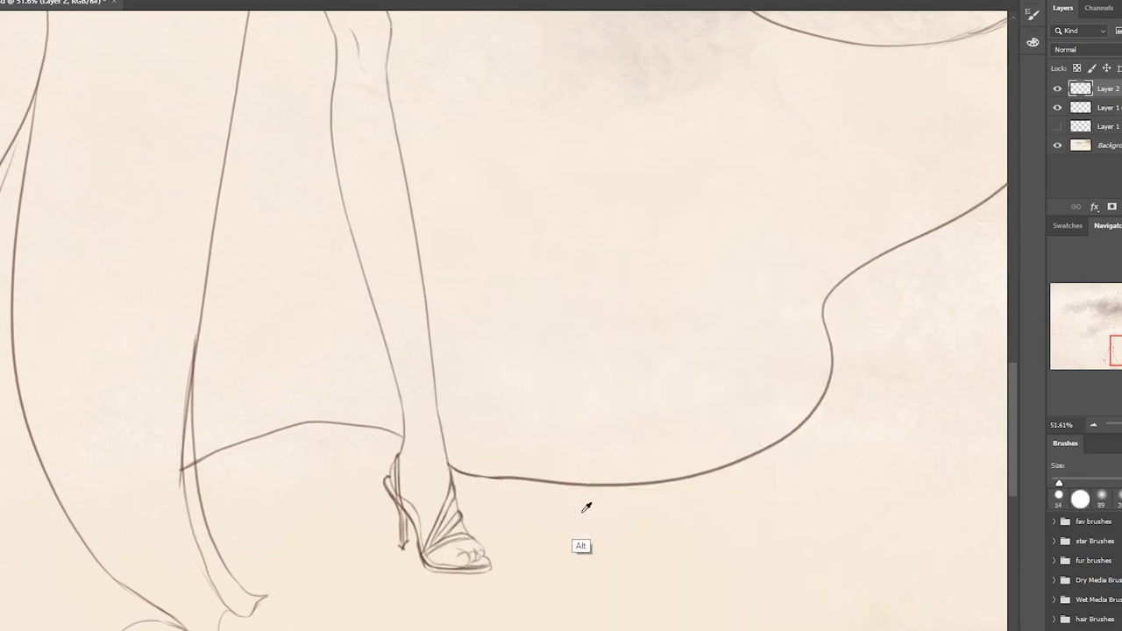
pyautogui.scroll(-3, 587, 508)
pyautogui.scroll(1, 569, 525)
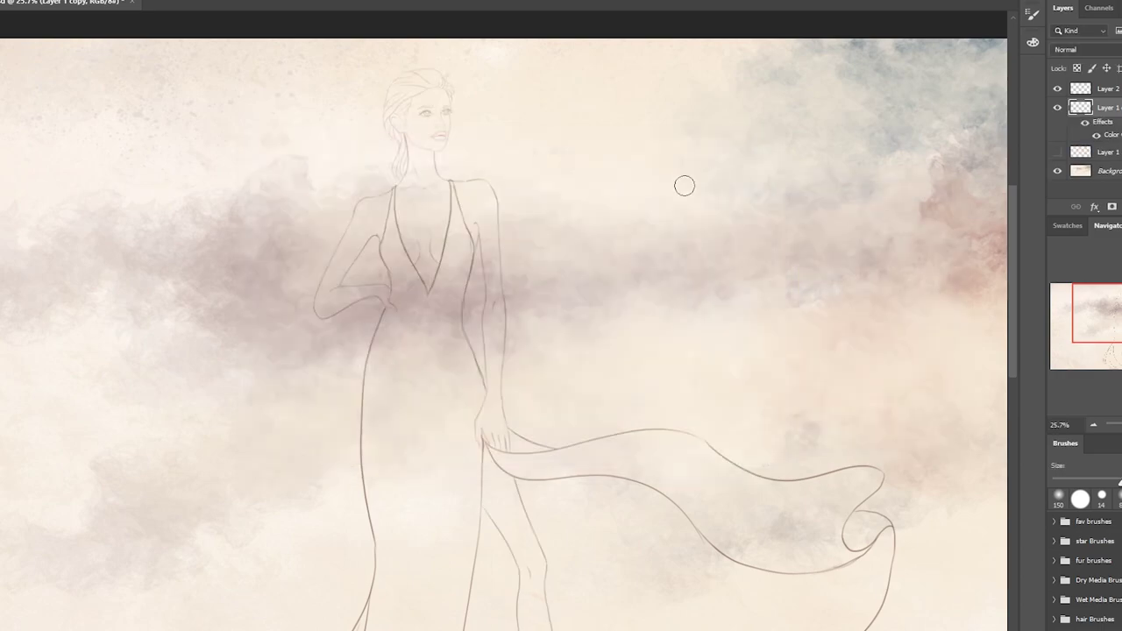
# - Zoom in and trace a selection around the head, shoulders and arm
pyautogui.click(449, 175)
pyautogui.moveTo(449, 175); pyautogui.dragTo(424, 0)
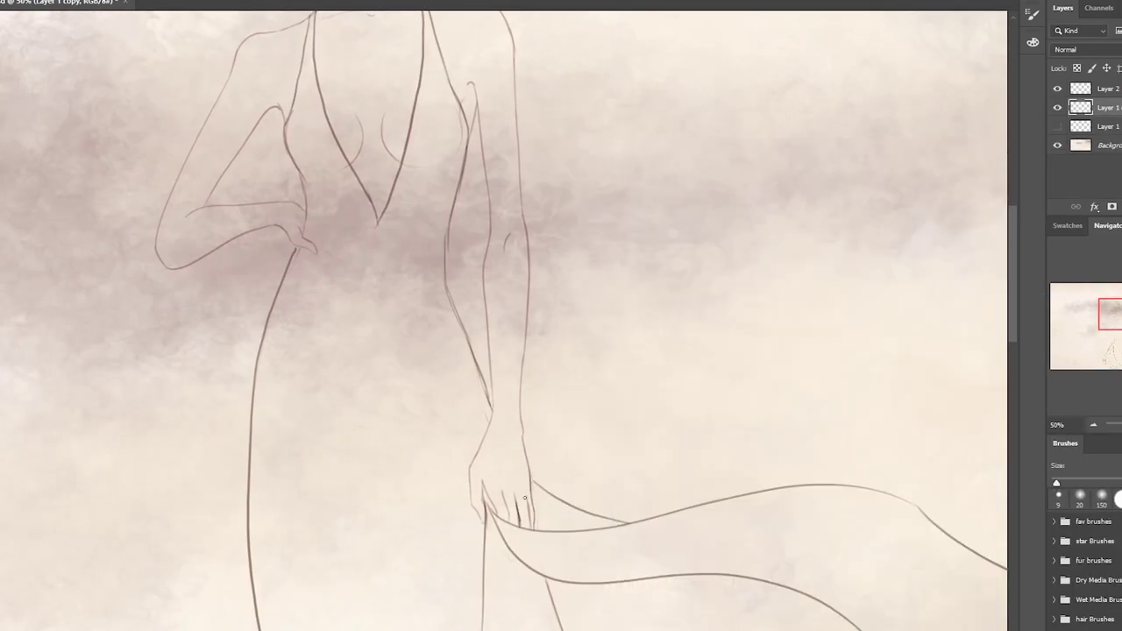
pyautogui.scroll(5, 592, 417)
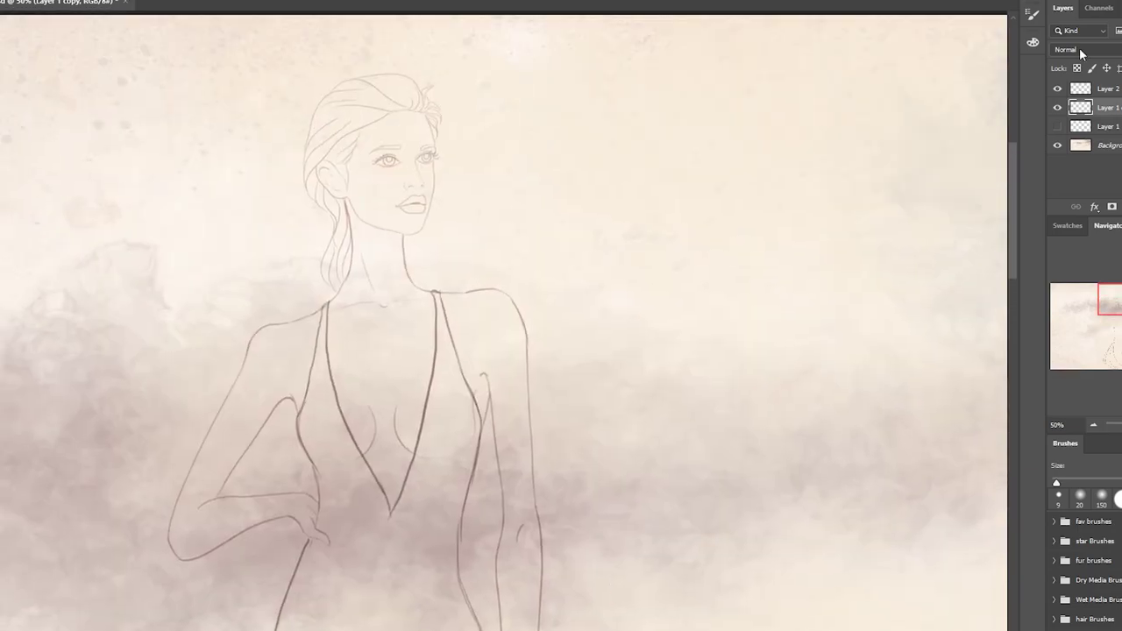
pyautogui.click(335, 298)
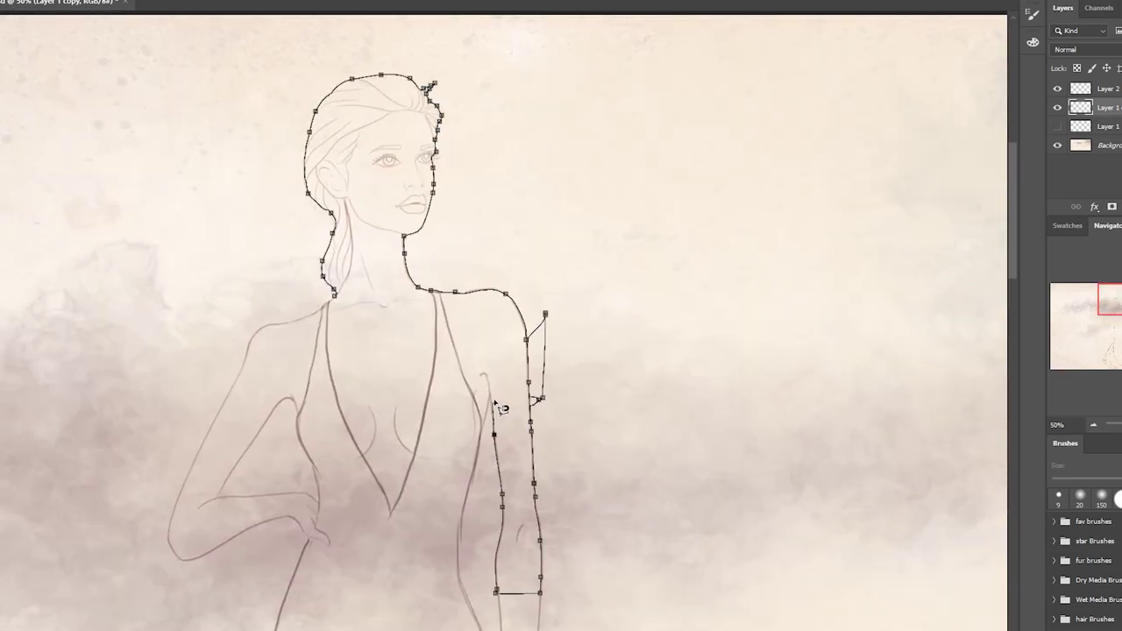
pyautogui.doubleClick(183, 493)
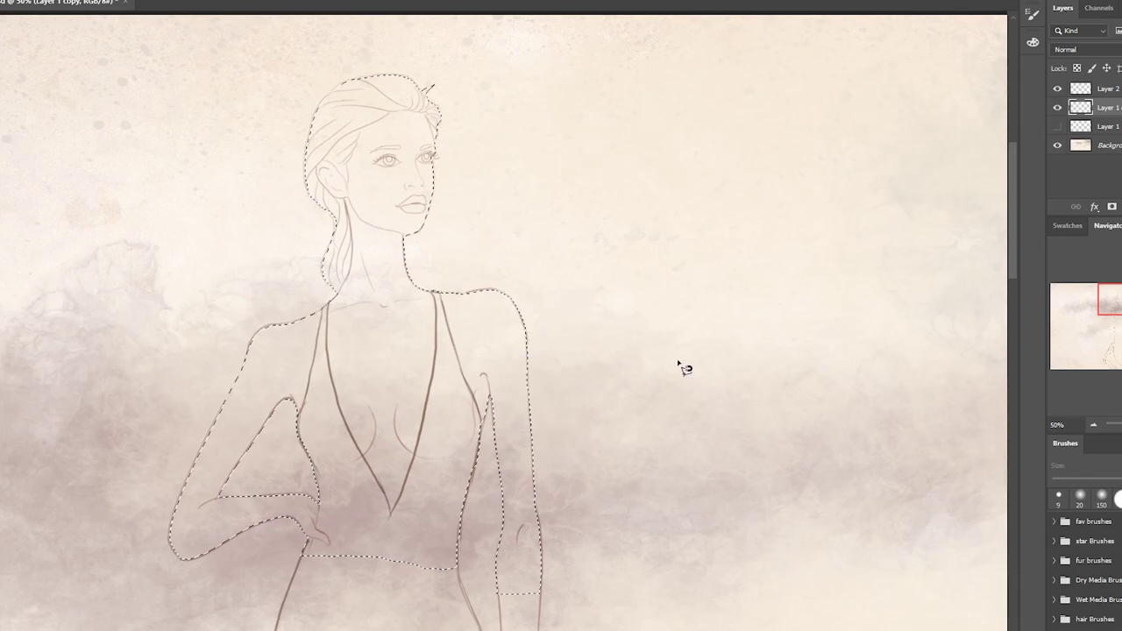
# - Add the forearm, hand and exposed front leg down to the sandal to the selection
pyautogui.scroll(-5, 680, 366)
pyautogui.click(504, 219)
pyautogui.click(505, 217)
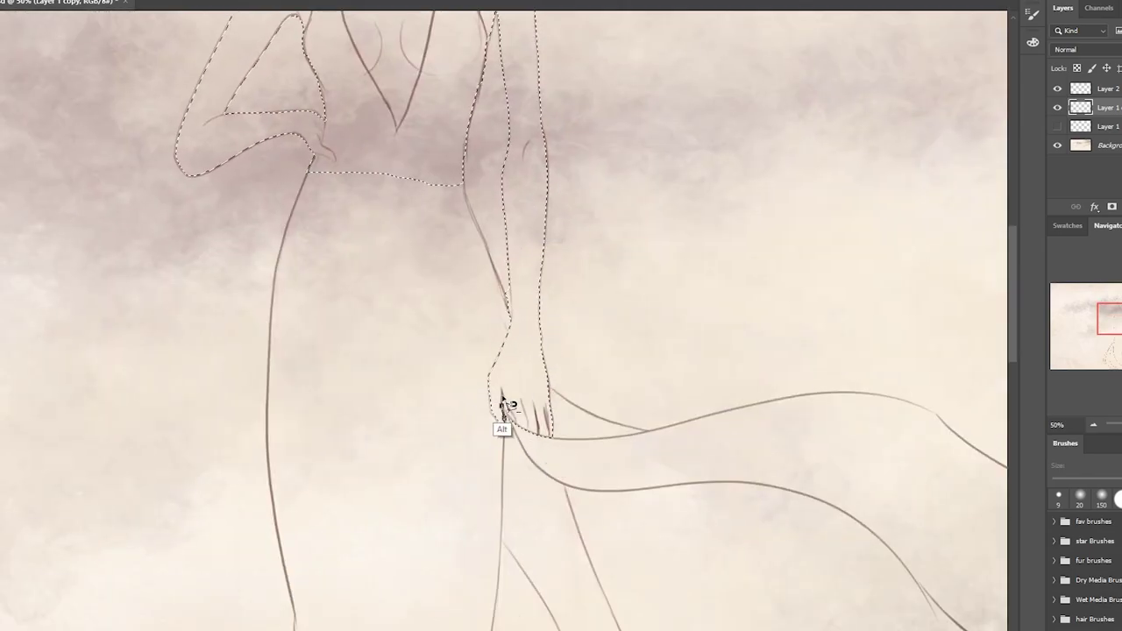
pyautogui.keyDown('alt'); pyautogui.click(502, 412); pyautogui.keyUp('alt')
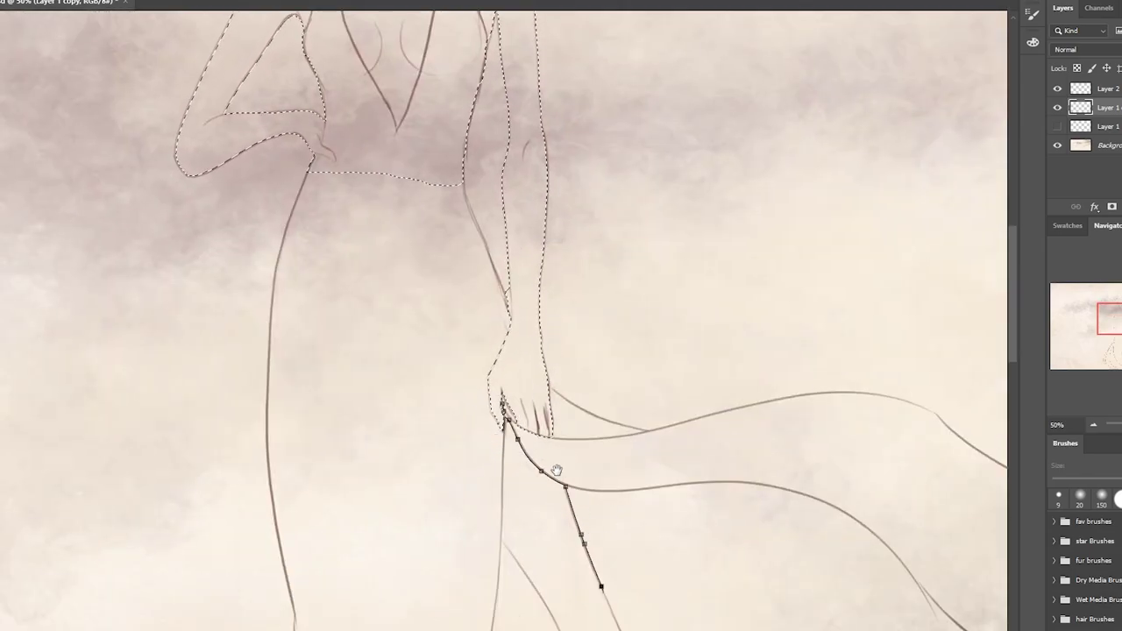
pyautogui.moveTo(623, 593); pyautogui.dragTo(524, 413)
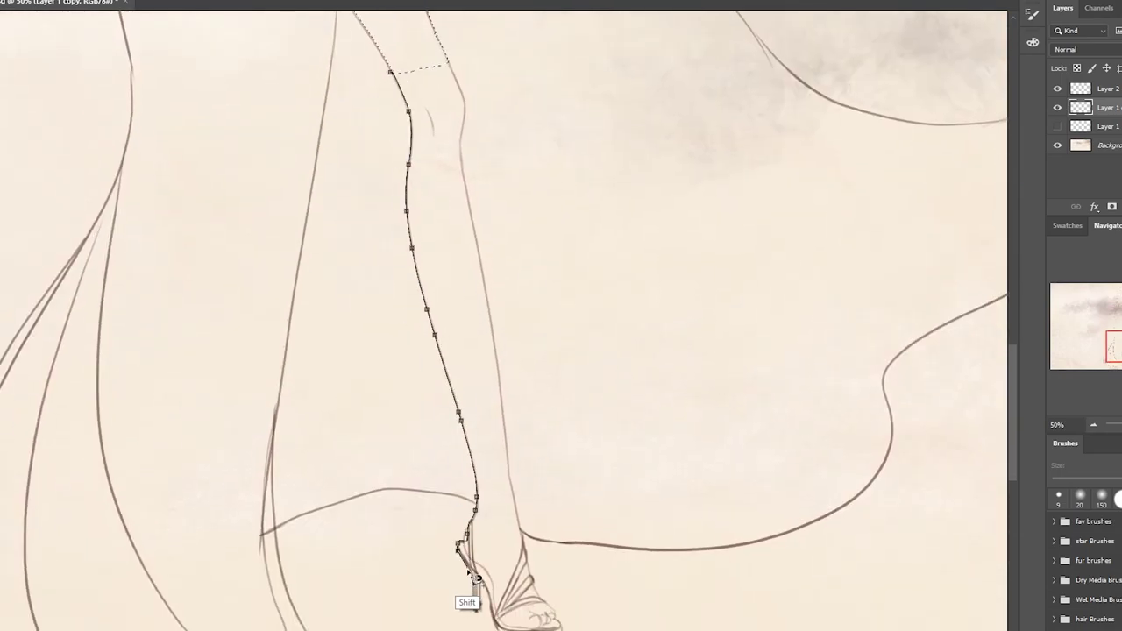
pyautogui.press('Return')
pyautogui.scroll(-2, 523, 393)
pyautogui.scroll(1, 581, 581)
# - Fill the selected skin on a new layer with a salmon skin colour, then deselect
pyautogui.hotkey('alt', '[')
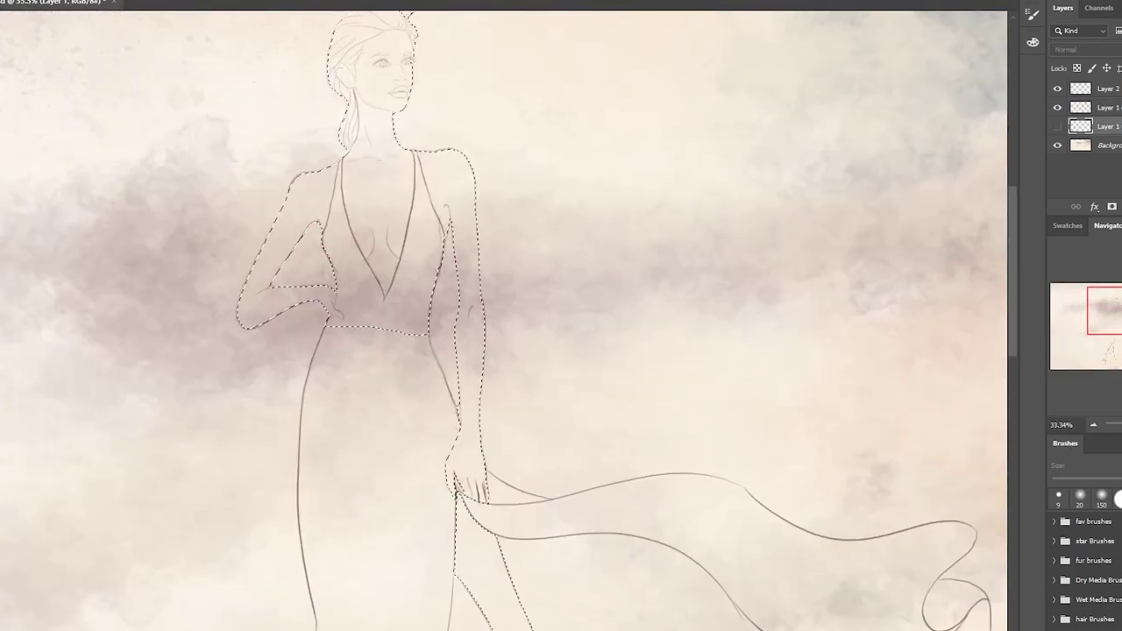
pyautogui.hotkey('ctrl', 'alt', 'shift', 'n')
pyautogui.rightClick(592, 180)
pyautogui.press('Return')
pyautogui.press('Return')
pyautogui.hotkey('alt', 'BackSpace')
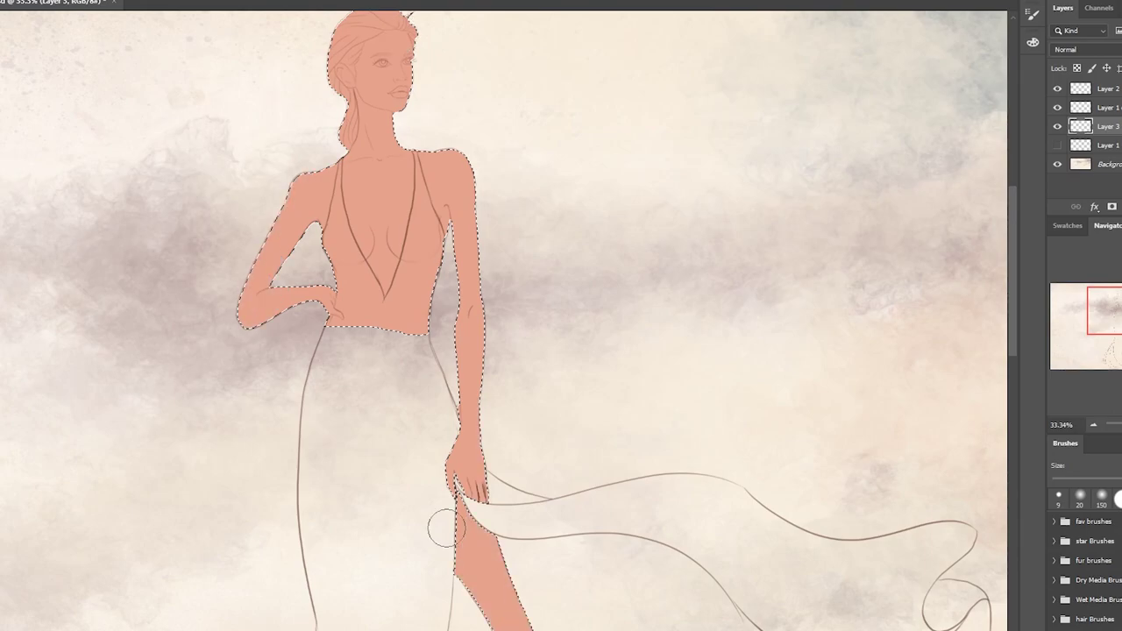
pyautogui.scroll(-10, 442, 528)
pyautogui.scroll(8, 443, 529)
pyautogui.hotkey('ctrl', 'd')
# - Pick a darker shading colour and shade the face, hair and both arms
pyautogui.press('[')
pyautogui.press('[')
pyautogui.press('[')
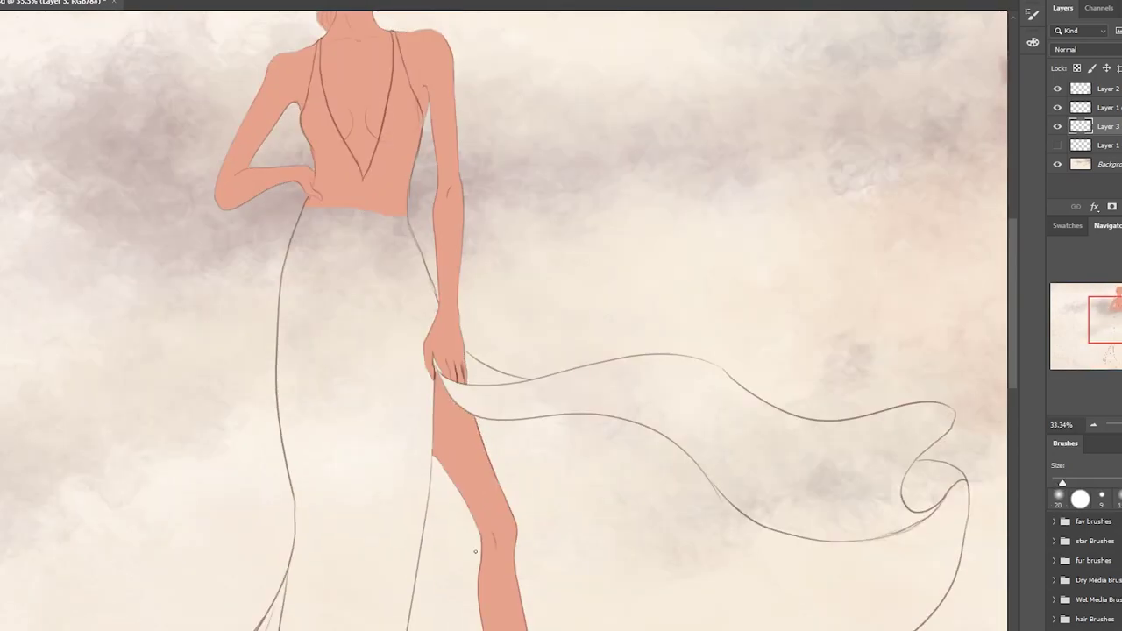
pyautogui.scroll(3, 446, 615)
pyautogui.rightClick(404, 252)
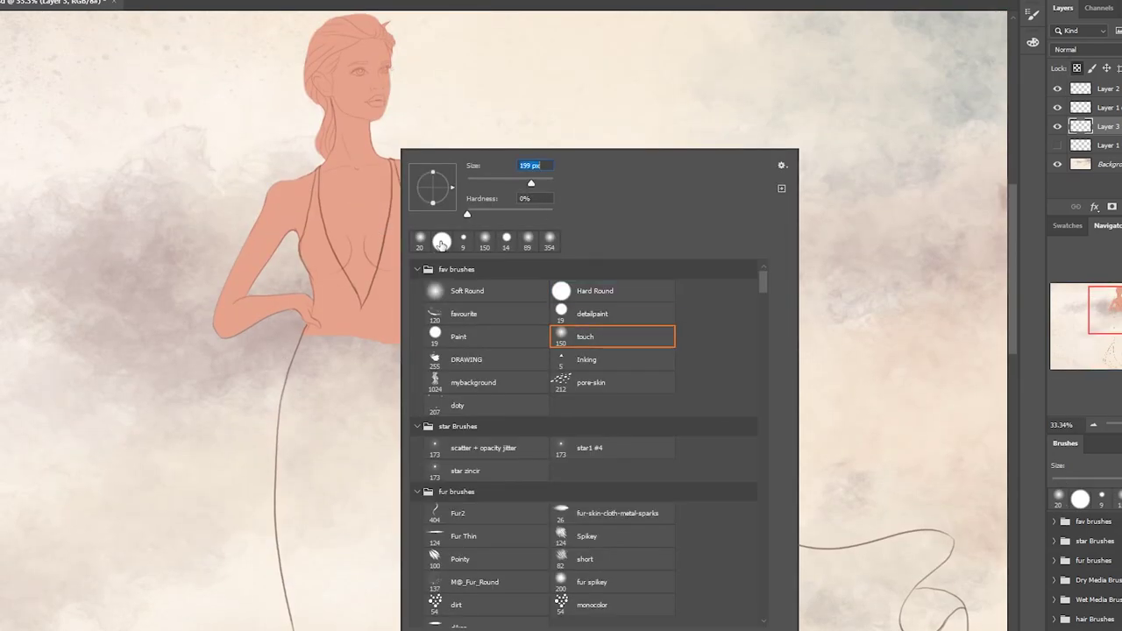
pyautogui.press('Return')
pyautogui.click(707, 278)
pyautogui.press('Return')
pyautogui.moveTo(333, 62); pyautogui.dragTo(372, 114)
pyautogui.moveTo(394, 27); pyautogui.dragTo(315, 88)
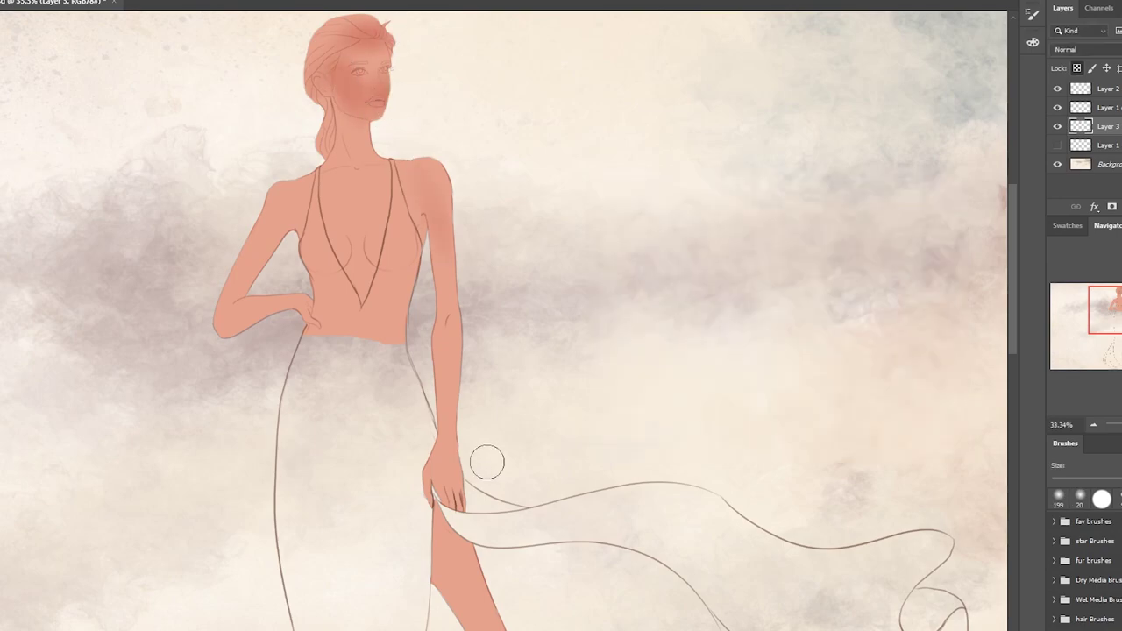
pyautogui.moveTo(434, 176); pyautogui.dragTo(461, 282)
pyautogui.moveTo(289, 175); pyautogui.dragTo(237, 281)
pyautogui.moveTo(465, 316); pyautogui.dragTo(456, 429)
# - Add further shading strokes, then deepen the chest and neck with a new colour
pyautogui.scroll(-5, 456, 438)
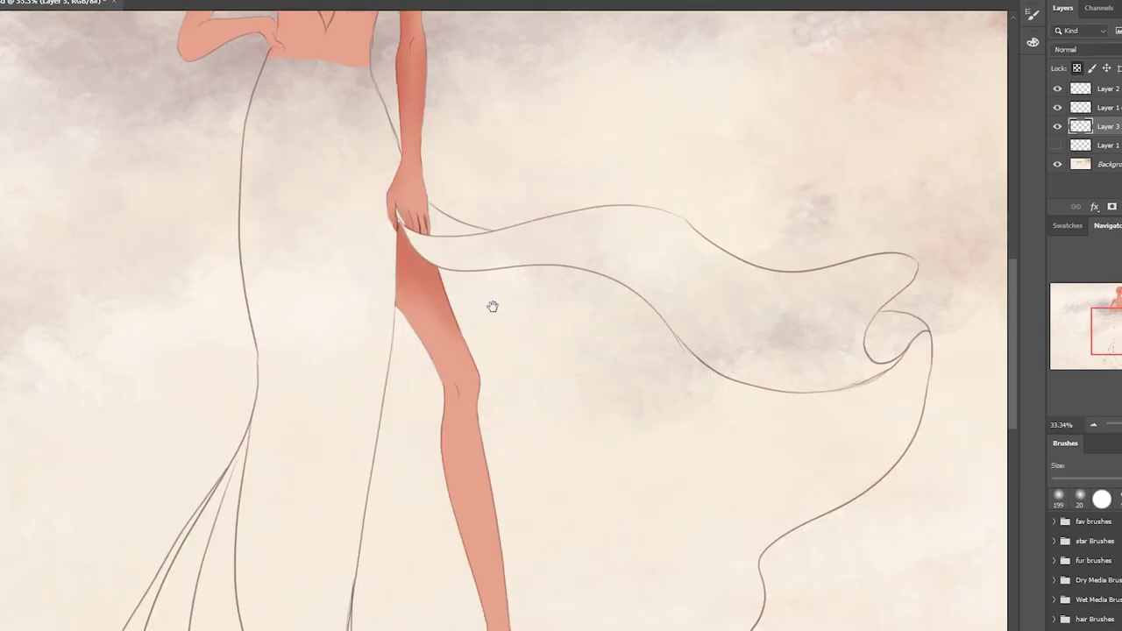
pyautogui.moveTo(491, 306); pyautogui.dragTo(476, 334)
pyautogui.scroll(-3, 476, 334)
pyautogui.scroll(5, 551, 438)
pyautogui.scroll(2, 438, 491)
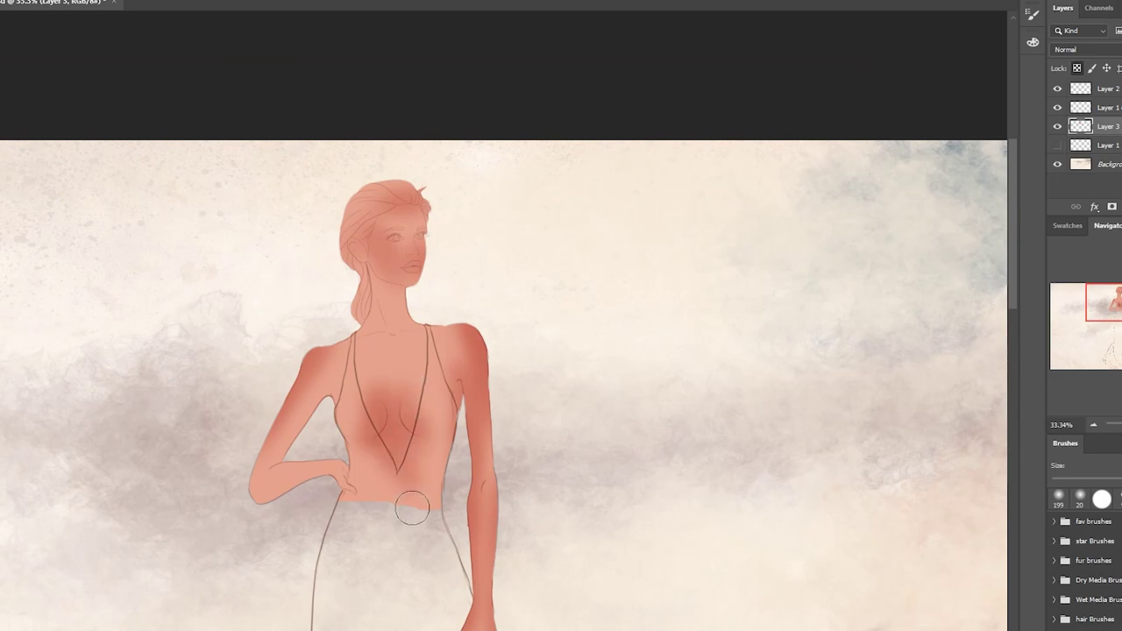
pyautogui.moveTo(413, 508)
pyautogui.mouseDown()
pyautogui.moveTo(373, 397)
pyautogui.moveTo(385, 263)
pyautogui.mouseUp()
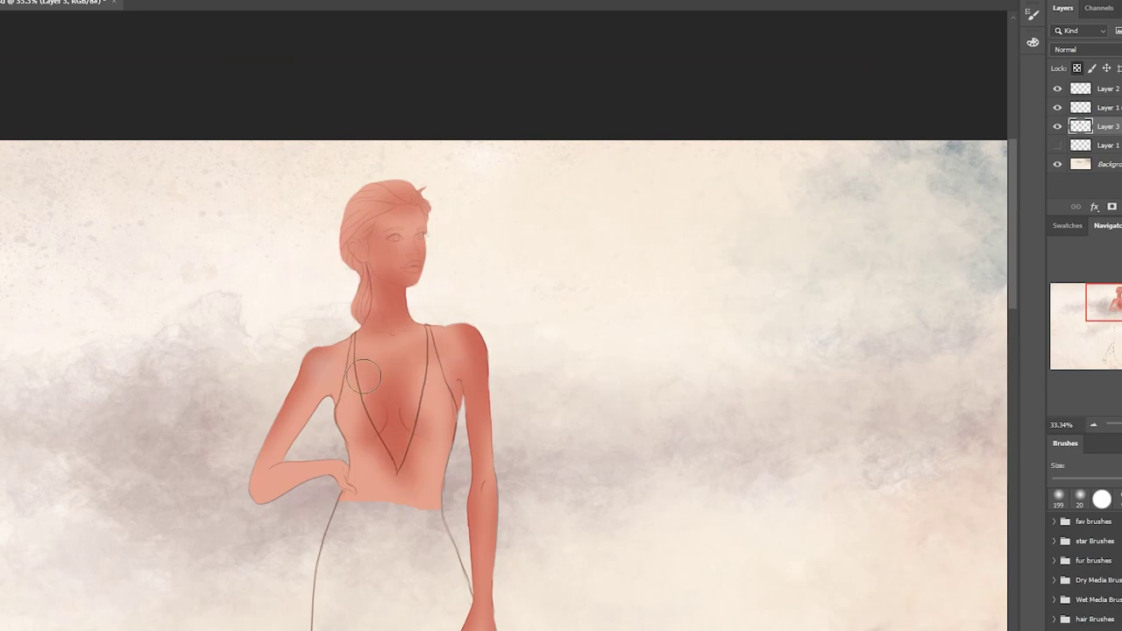
pyautogui.click(912, 215)
pyautogui.moveTo(334, 340); pyautogui.dragTo(412, 403)
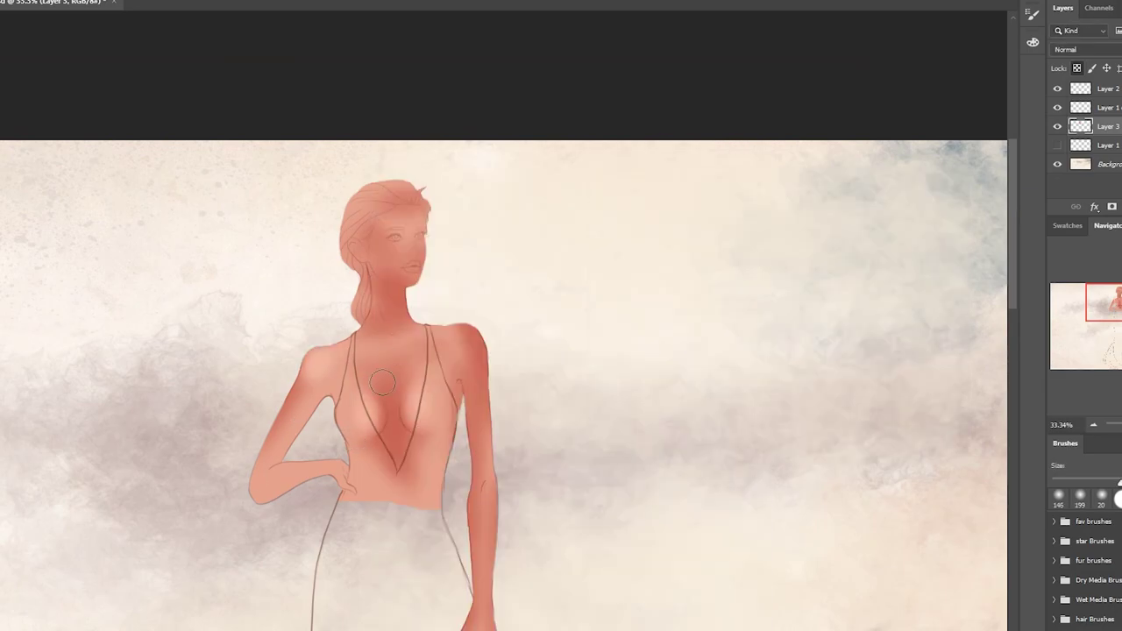
# - Switch to a 56 px detail brush and shade the right shoulder edge and inner elbow
pyautogui.rightClick(403, 225)
pyautogui.write('56')
pyautogui.press('Return')
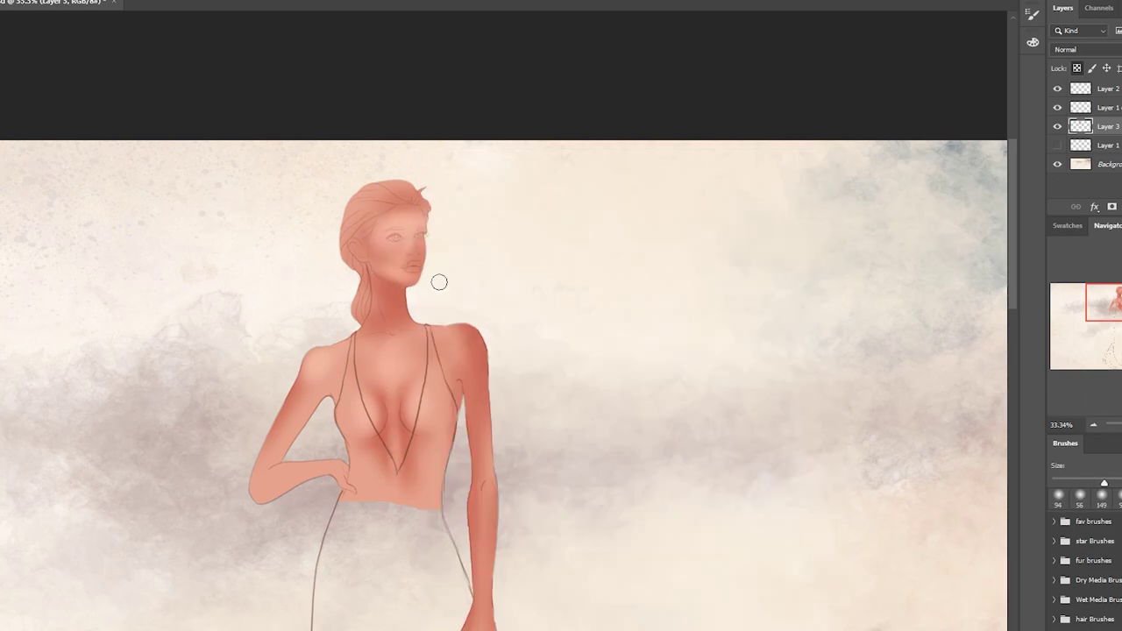
pyautogui.rightClick(539, 244)
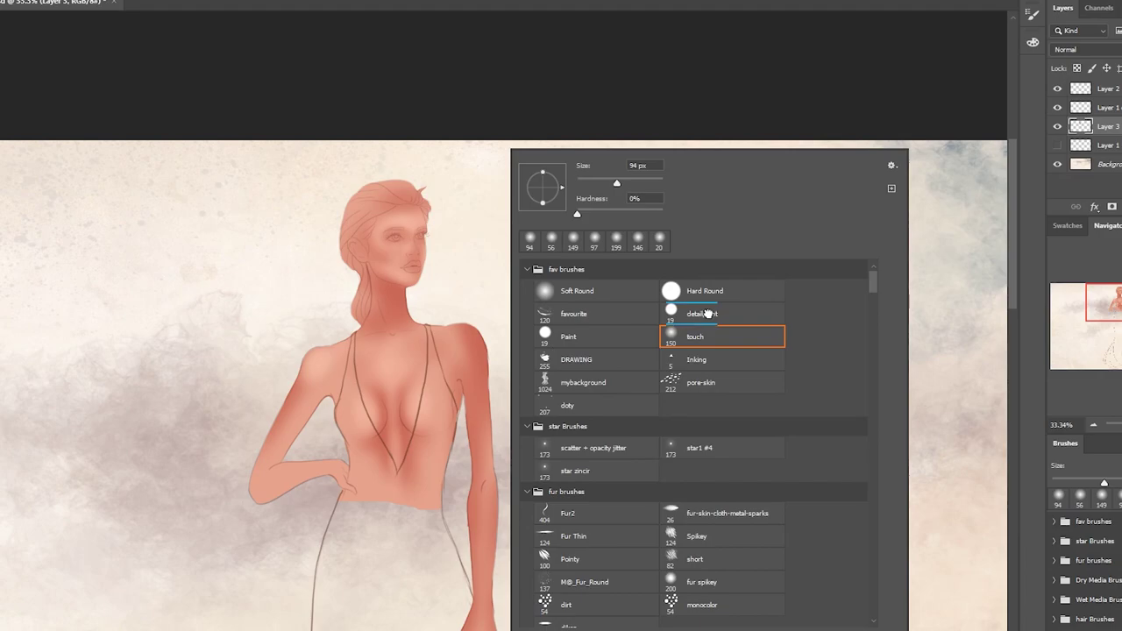
pyautogui.doubleClick(708, 314)
pyautogui.rightClick(488, 363)
pyautogui.doubleClick(614, 384)
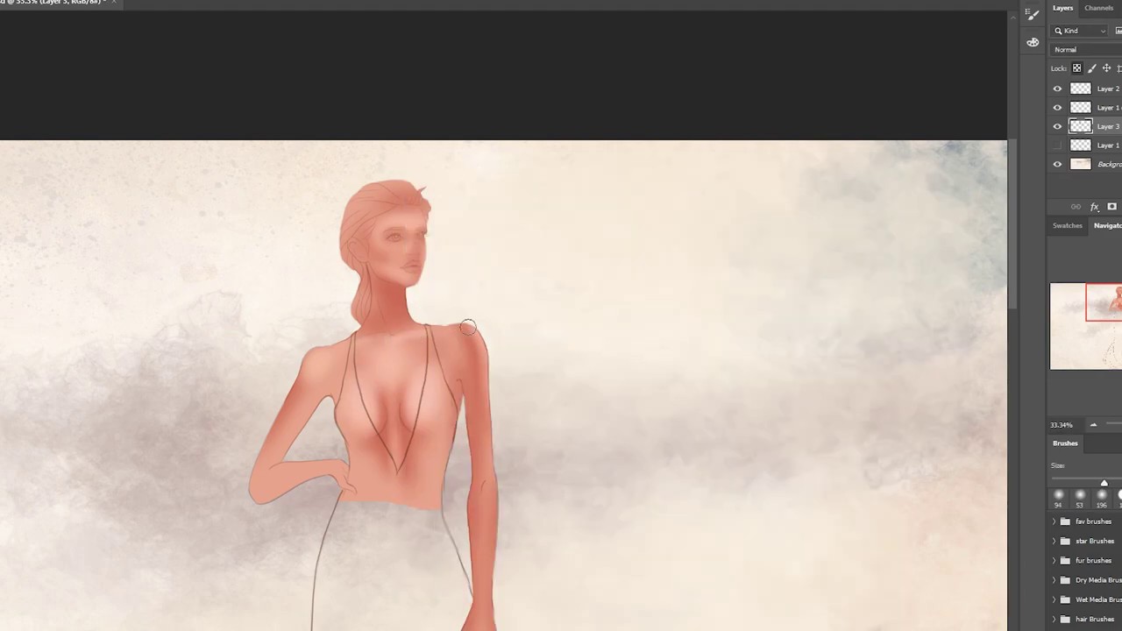
pyautogui.moveTo(465, 318); pyautogui.dragTo(481, 403)
pyautogui.moveTo(286, 453); pyautogui.dragTo(333, 464)
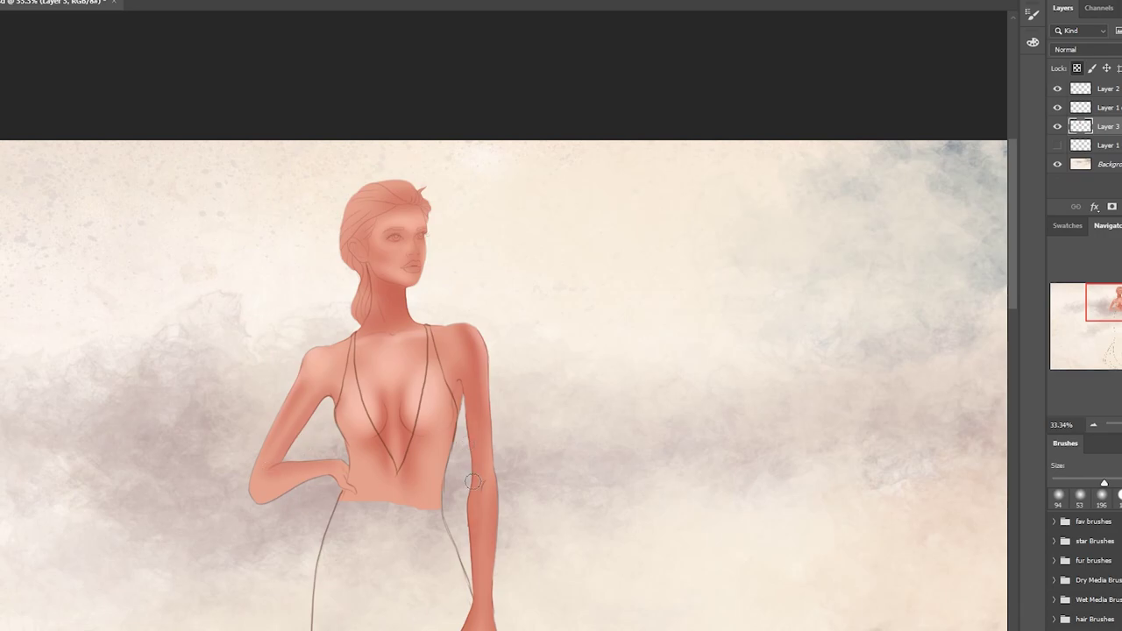
pyautogui.moveTo(473, 482); pyautogui.dragTo(480, 350)
# - Try 48, 114 and 32 px brush presets, settling on a 77 px brush
pyautogui.scroll(-3, 480, 394)
pyautogui.rightClick(502, 471)
pyautogui.doubleClick(726, 328)
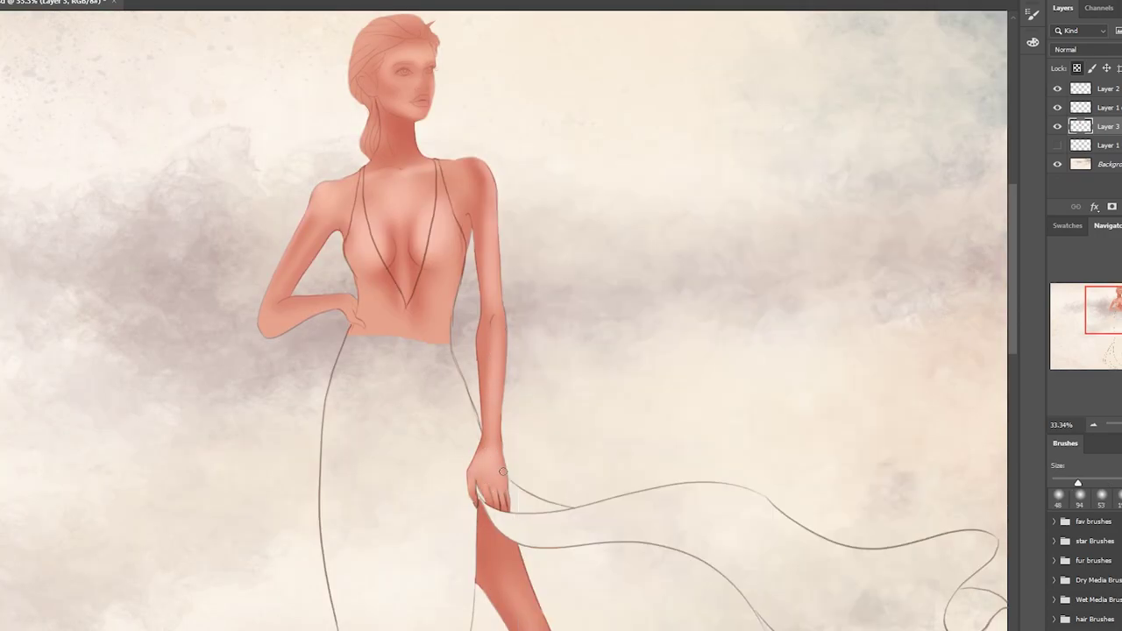
pyautogui.rightClick(503, 472)
pyautogui.doubleClick(614, 263)
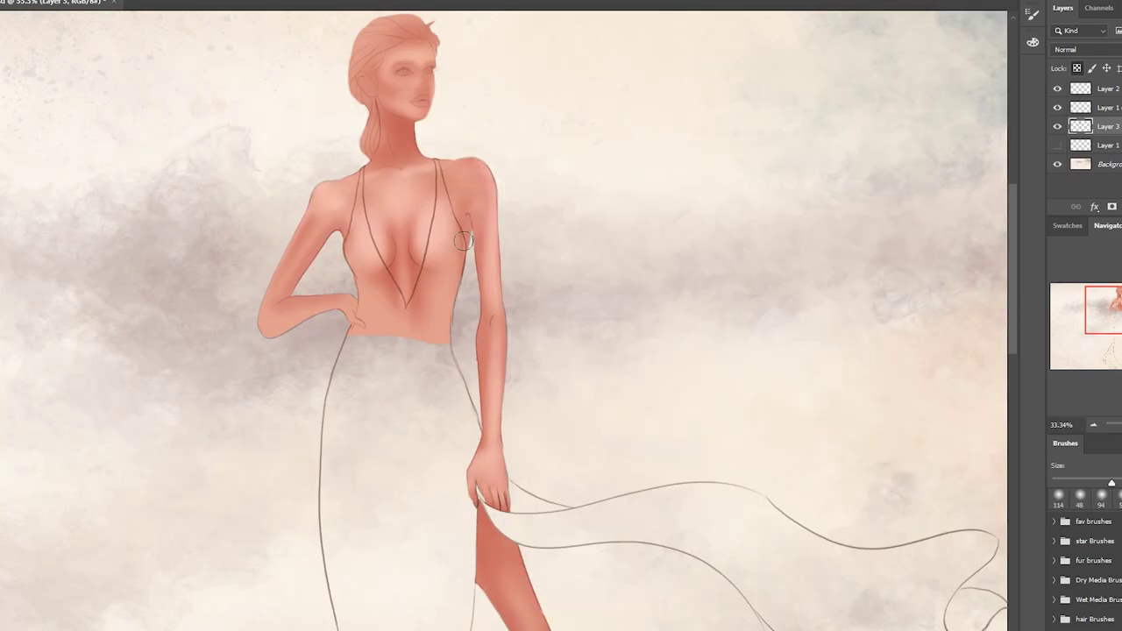
pyautogui.scroll(2, 576, 230)
pyautogui.rightClick(387, 251)
pyautogui.doubleClick(596, 325)
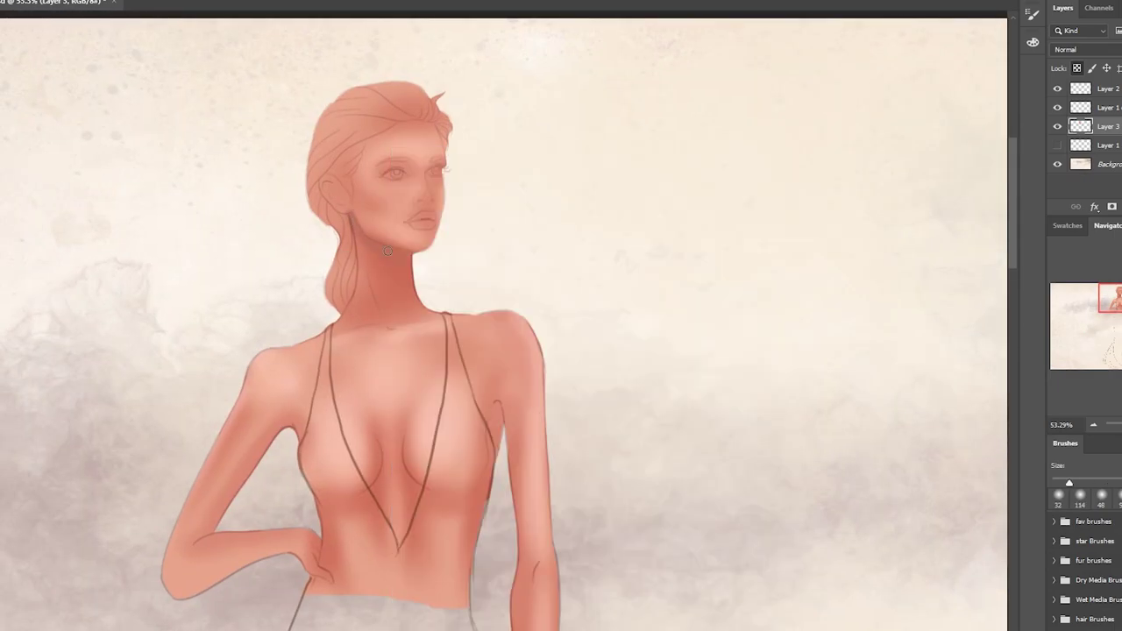
pyautogui.rightClick(440, 176)
pyautogui.doubleClick(613, 280)
# - Darken the hair and forearm, then at 40 px deepen the cleavage, ponytail and neck shadows
pyautogui.moveTo(325, 175); pyautogui.dragTo(342, 290)
pyautogui.moveTo(337, 149); pyautogui.dragTo(351, 202)
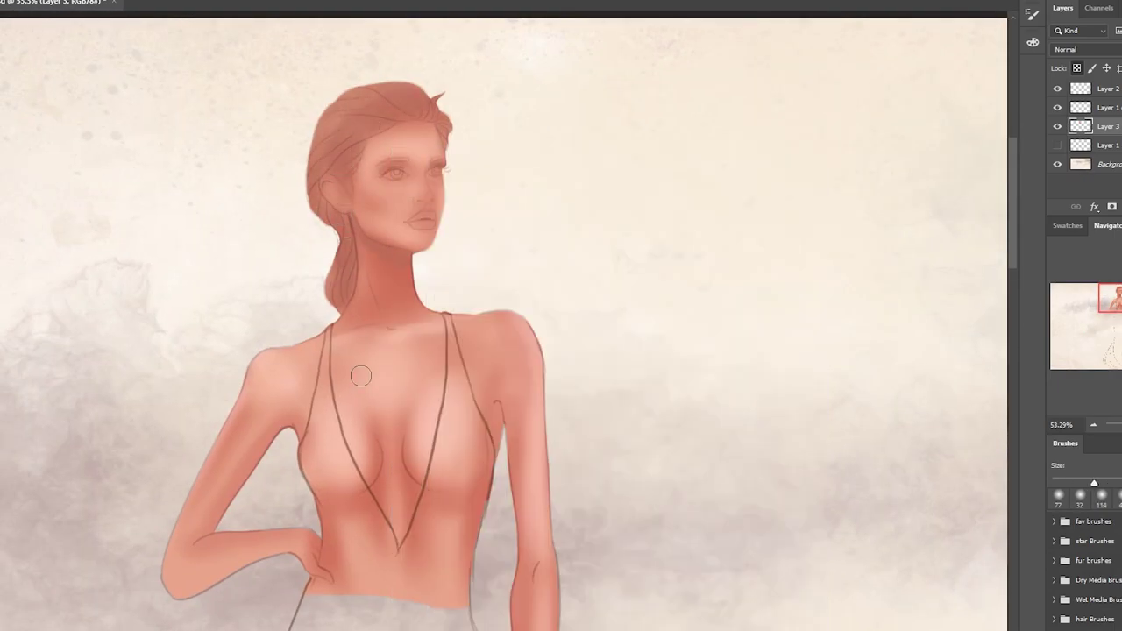
pyautogui.moveTo(377, 131); pyautogui.dragTo(443, 131)
pyautogui.moveTo(176, 583); pyautogui.dragTo(298, 543)
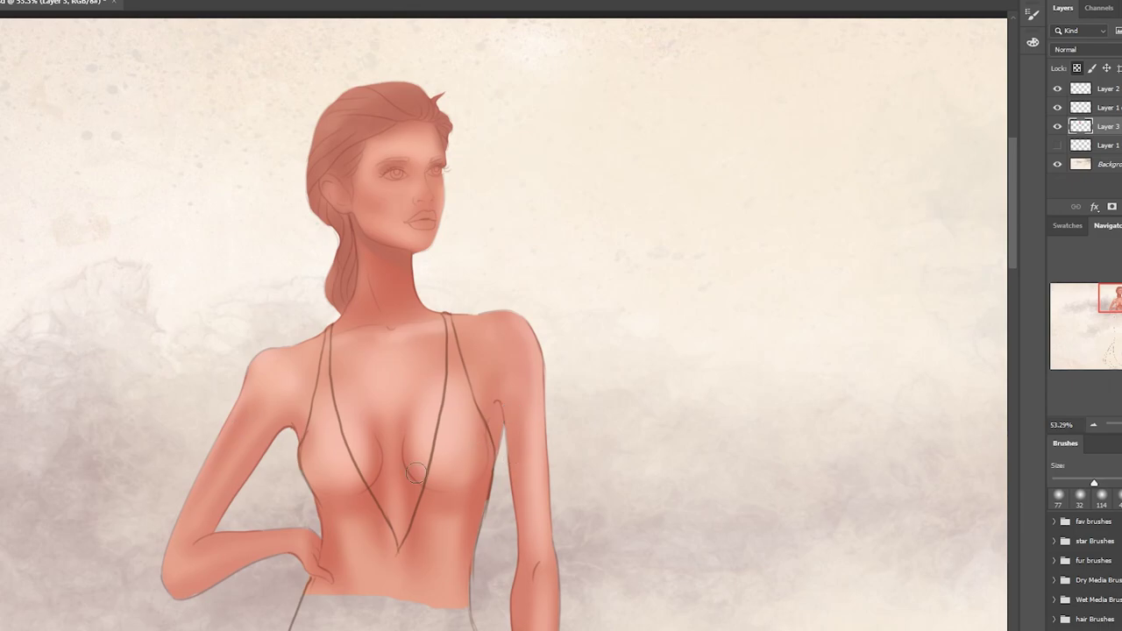
pyautogui.press('[')
pyautogui.press('[')
pyautogui.press('[')
pyautogui.moveTo(376, 493); pyautogui.dragTo(382, 449)
pyautogui.moveTo(412, 491); pyautogui.dragTo(384, 446)
pyautogui.moveTo(351, 227)
pyautogui.mouseDown()
pyautogui.moveTo(337, 305)
pyautogui.moveTo(344, 171)
pyautogui.mouseUp()
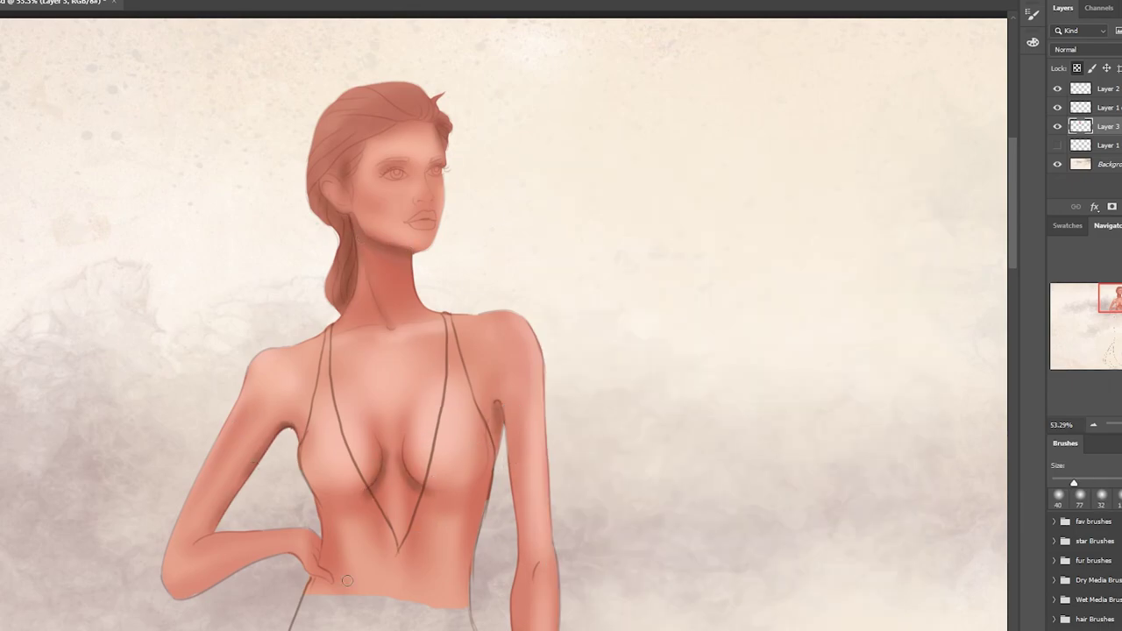
# - Resize the brush from 94 px to 58 px and finally 21 px
pyautogui.rightClick(375, 306)
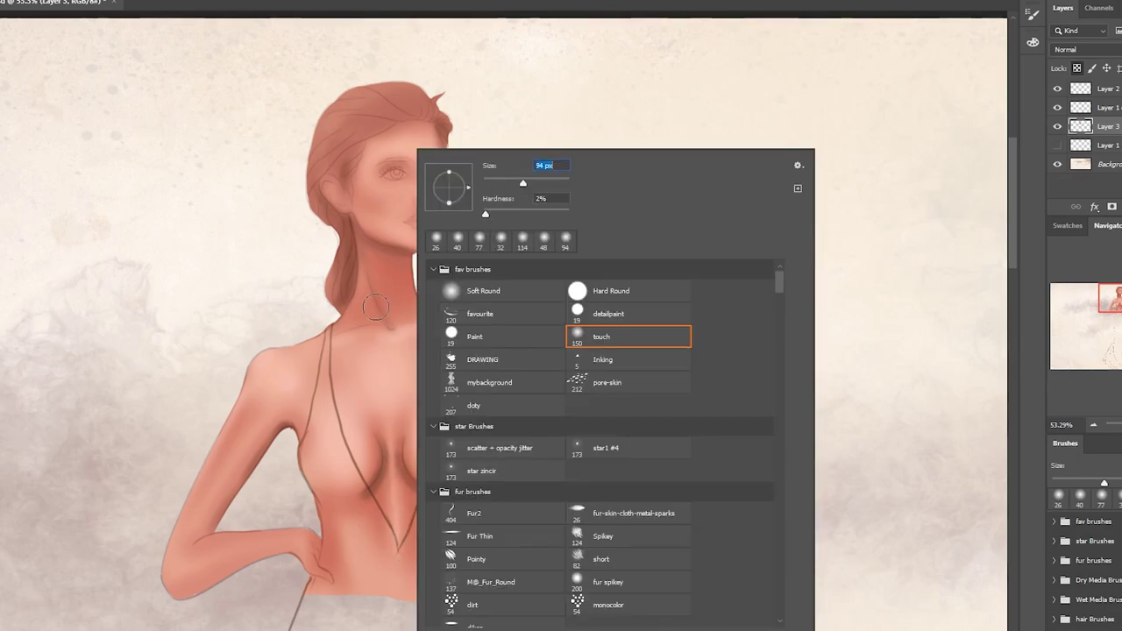
pyautogui.press('Return')
pyautogui.rightClick(365, 473)
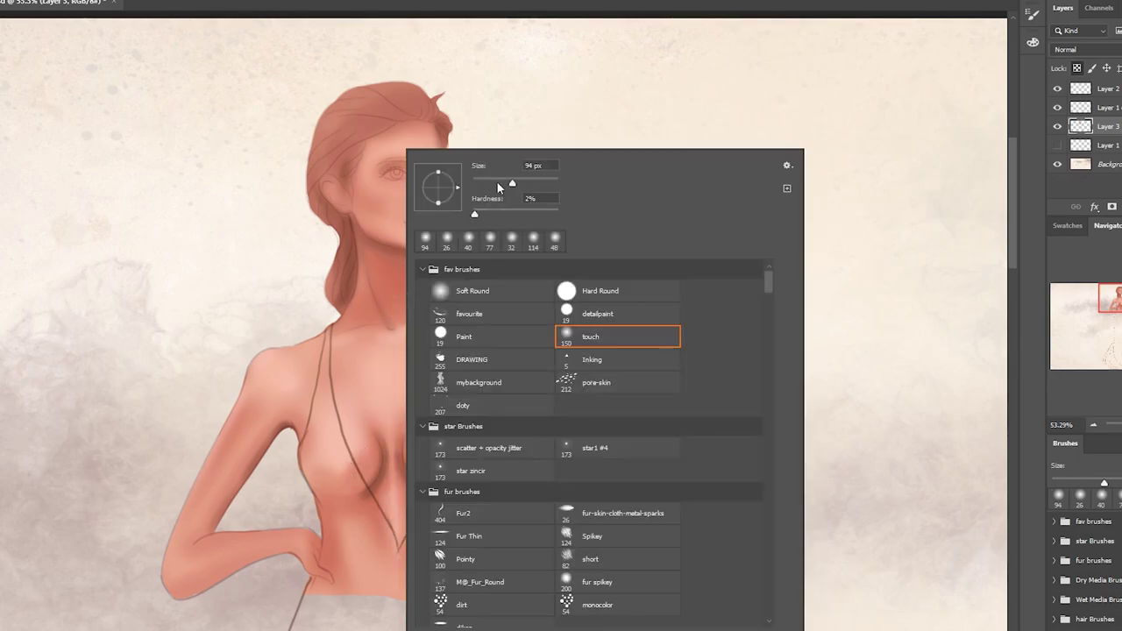
pyautogui.click(496, 183)
pyautogui.press('Return')
pyautogui.scroll(-3, 260, 472)
pyautogui.scroll(5, 261, 471)
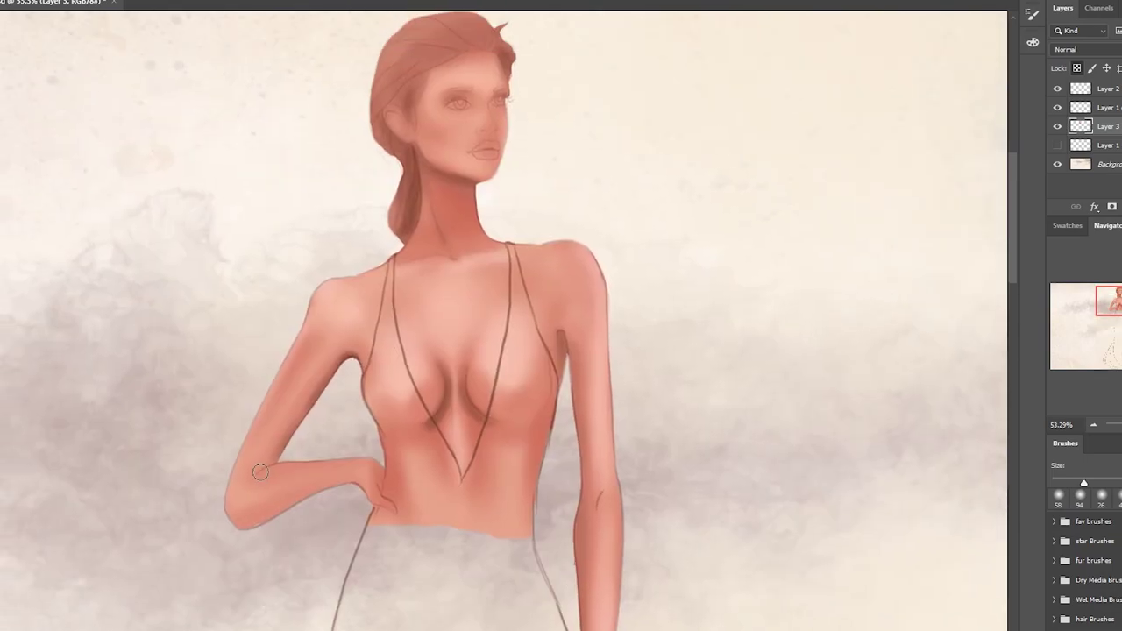
pyautogui.rightClick(460, 438)
pyautogui.press('Return')
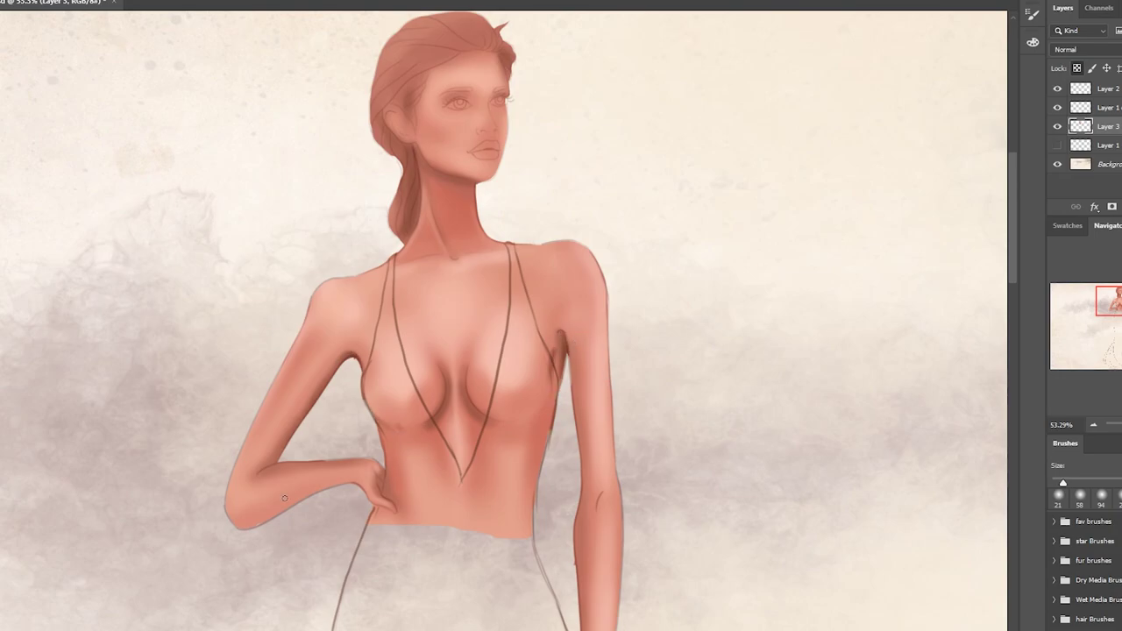
# - Paint pink blush on the cheeks and forehead and bright red lips
pyautogui.moveTo(423, 116); pyautogui.dragTo(434, 131)
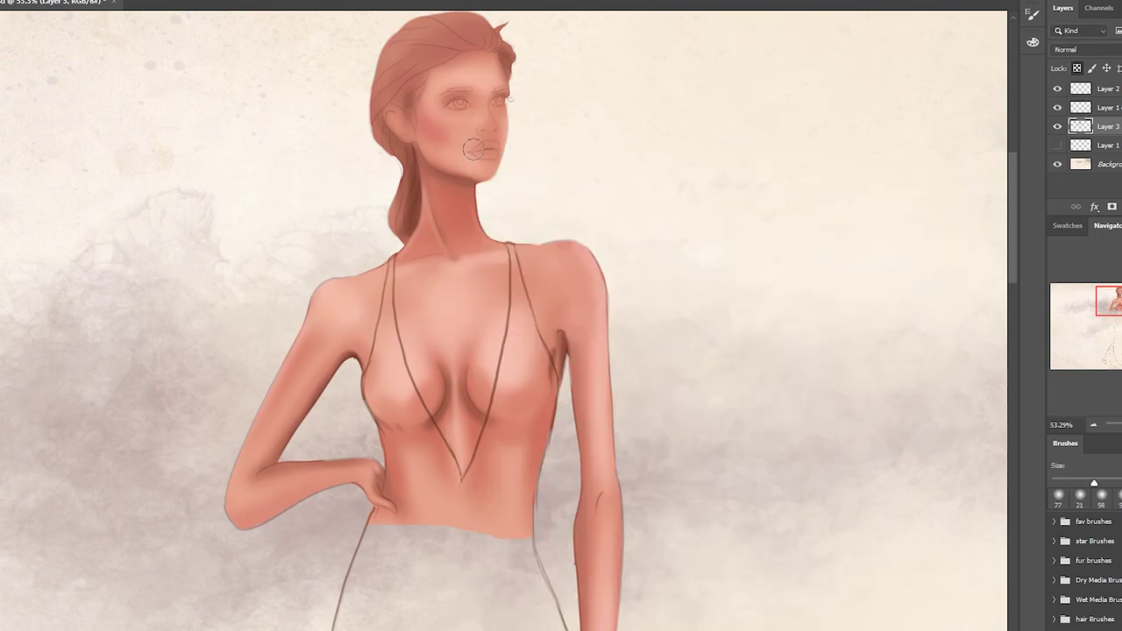
pyautogui.moveTo(442, 64); pyautogui.dragTo(504, 84)
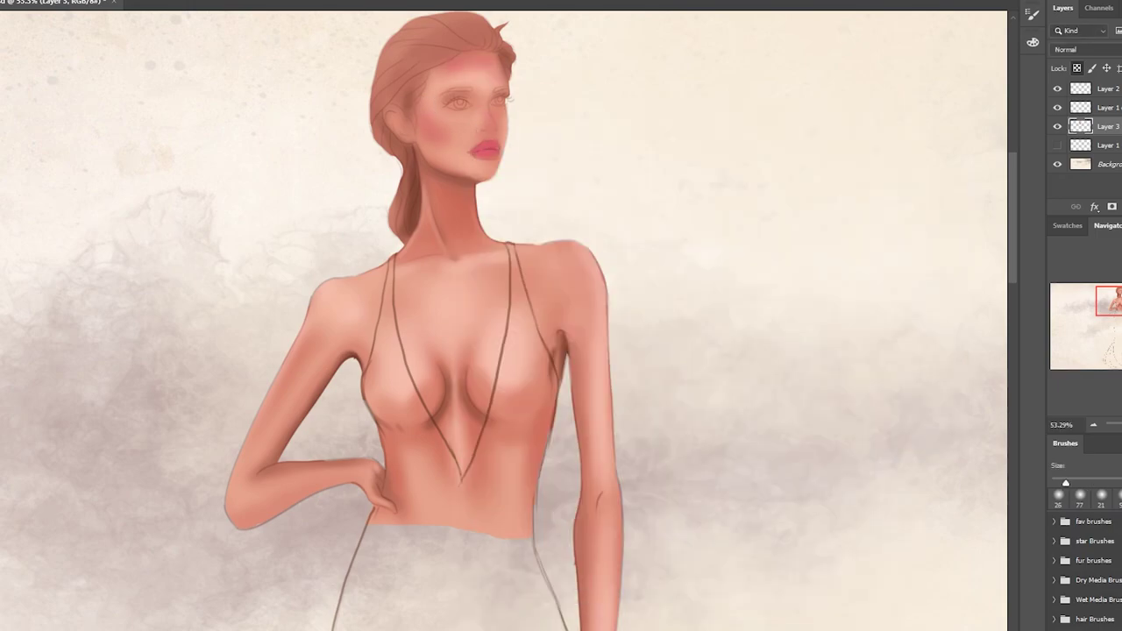
pyautogui.click(903, 212)
pyautogui.moveTo(493, 149); pyautogui.dragTo(477, 152)
pyautogui.scroll(3, 489, 104)
# - Paint golden irises and dark pupils with a 12 px brush, then resize it to 20 px
pyautogui.rightClick(584, 295)
pyautogui.click(727, 331)
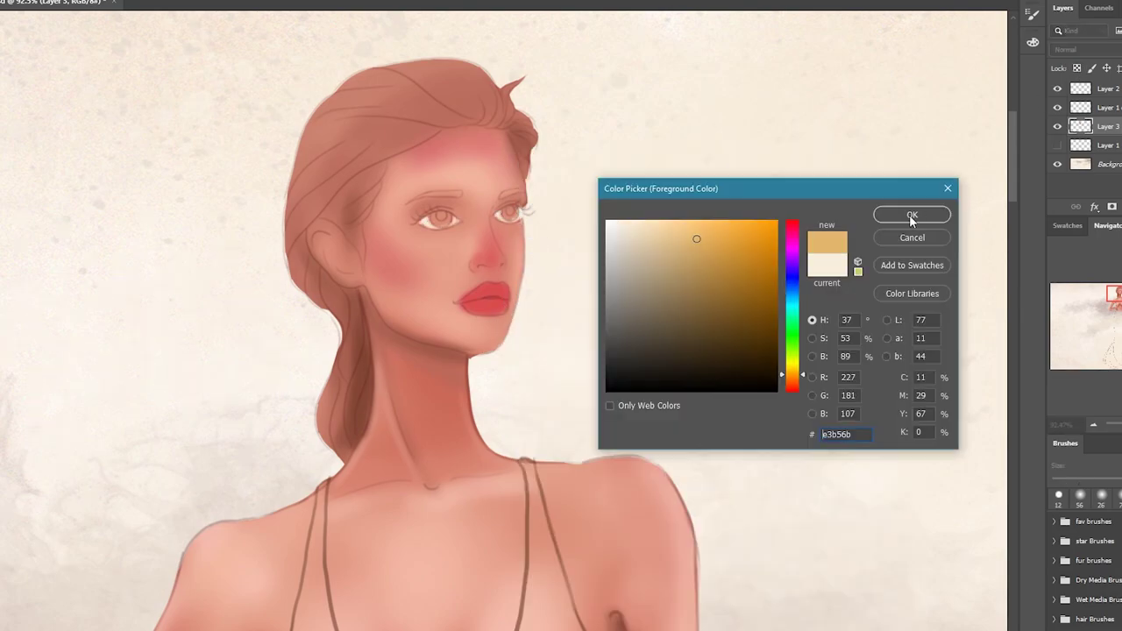
pyautogui.click(912, 218)
pyautogui.moveTo(435, 217); pyautogui.dragTo(445, 218)
pyautogui.moveTo(503, 212); pyautogui.dragTo(516, 213)
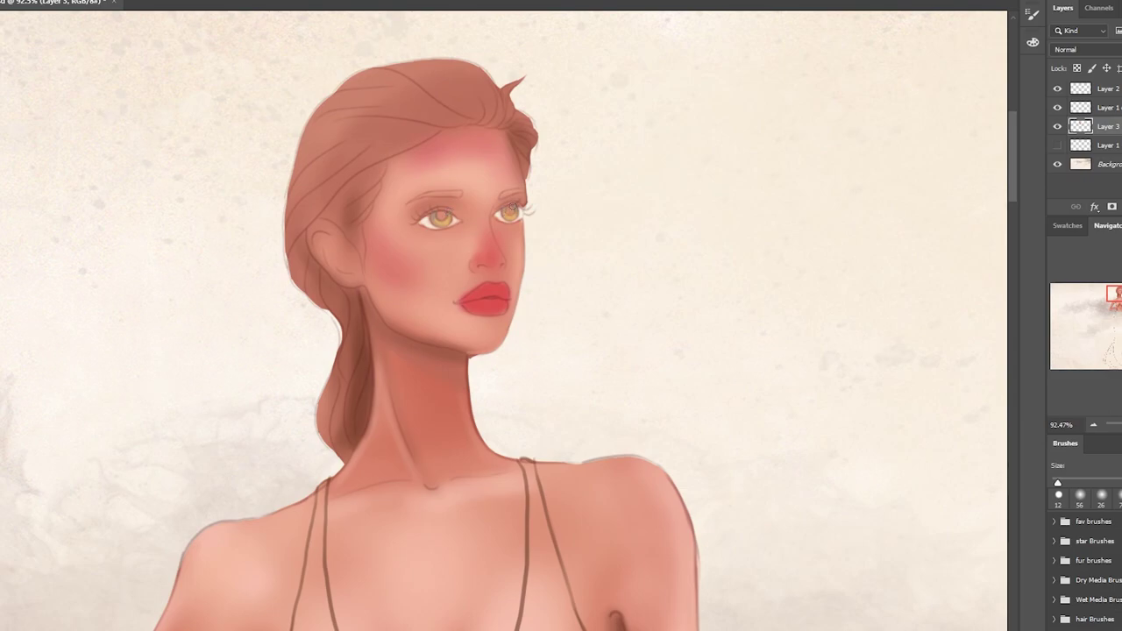
pyautogui.rightClick(486, 151)
pyautogui.moveTo(579, 167); pyautogui.dragTo(561, 167)
pyautogui.click(442, 216)
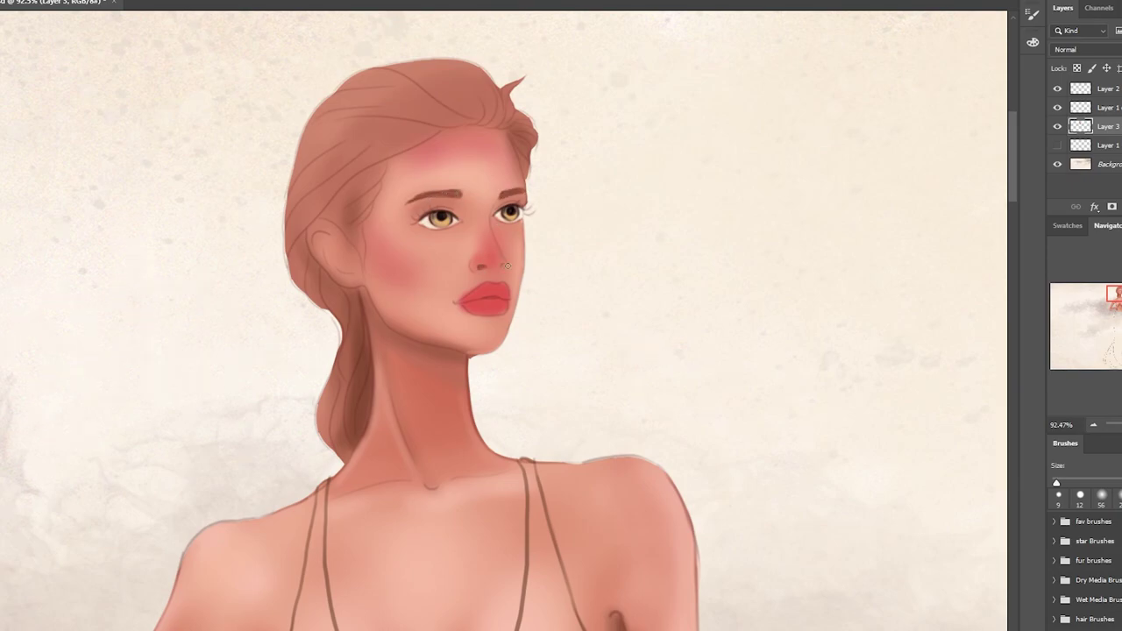
pyautogui.press(']')
pyautogui.press(']')
pyautogui.press(']')
# - Try a soft blending brush, a smaller brush and a 34 px brush preset
pyautogui.rightClick(380, 317)
pyautogui.doubleClick(852, 328)
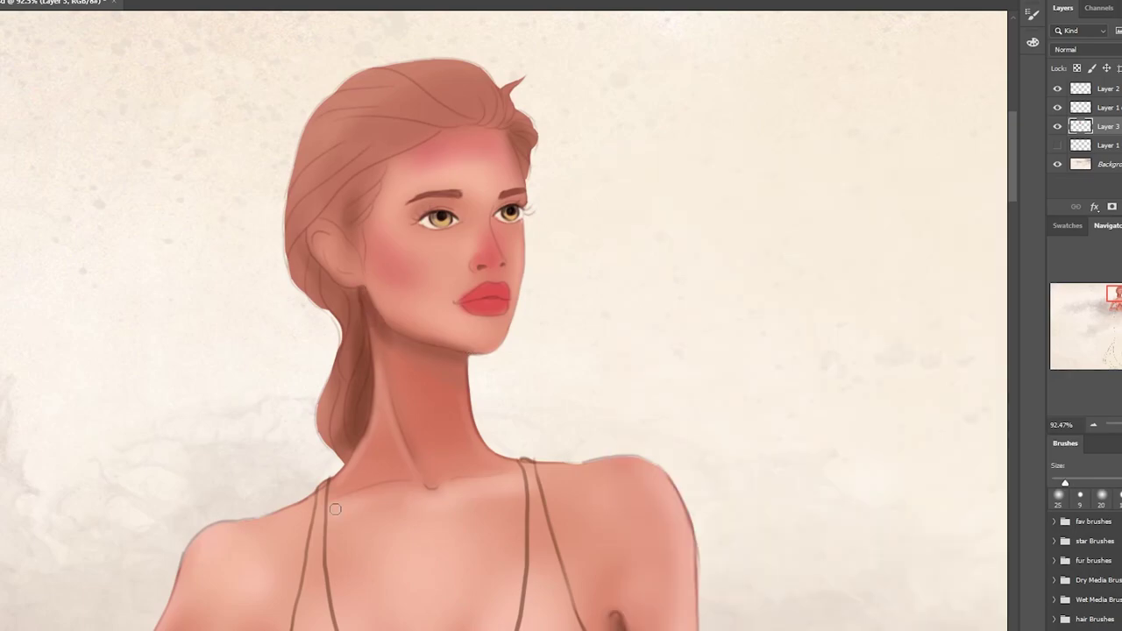
pyautogui.rightClick(533, 417)
pyautogui.doubleClick(523, 221)
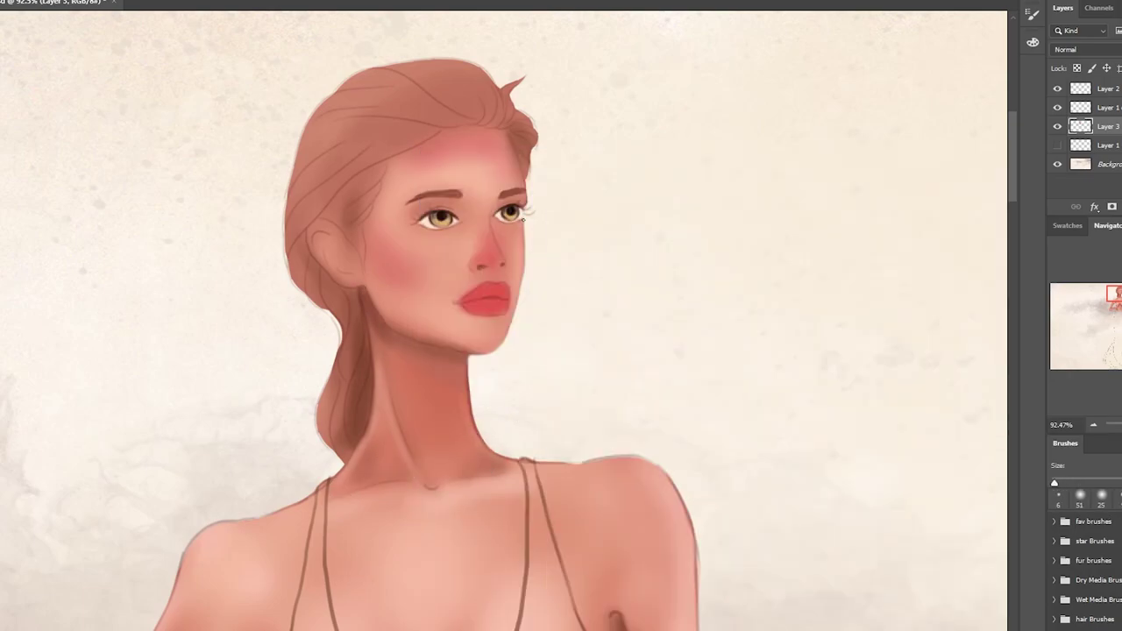
pyautogui.rightClick(577, 213)
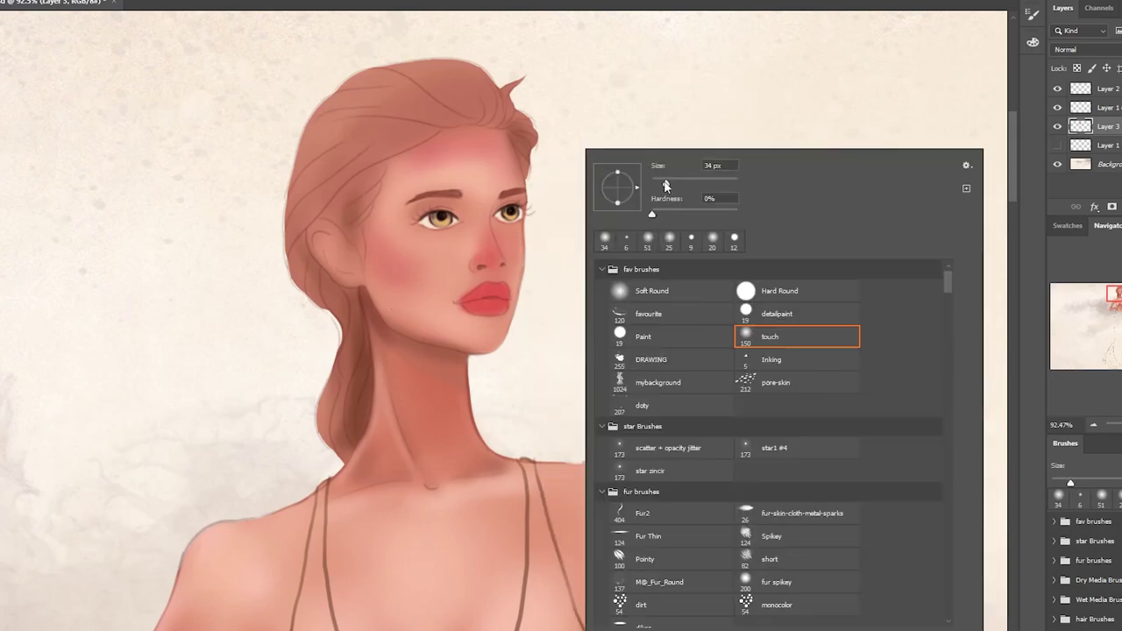
pyautogui.moveTo(714, 166); pyautogui.dragTo(663, 187)
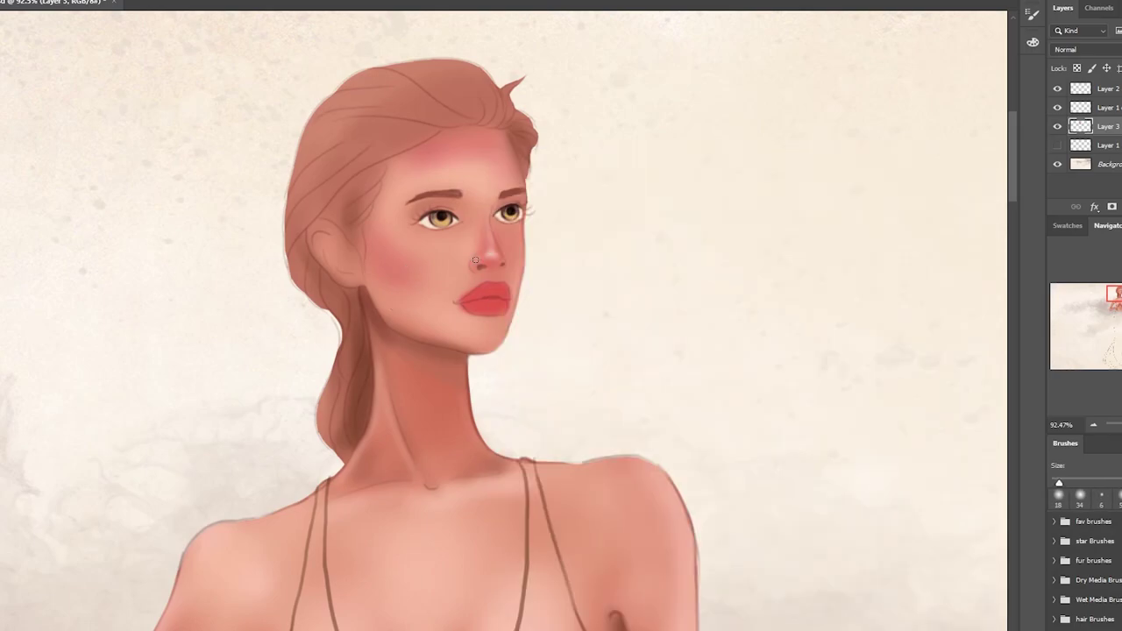
pyautogui.rightClick(522, 154)
pyautogui.doubleClick(728, 330)
# - Cycle through more brush presets, ending on a small brush
pyautogui.rightClick(507, 294)
pyautogui.doubleClick(491, 171)
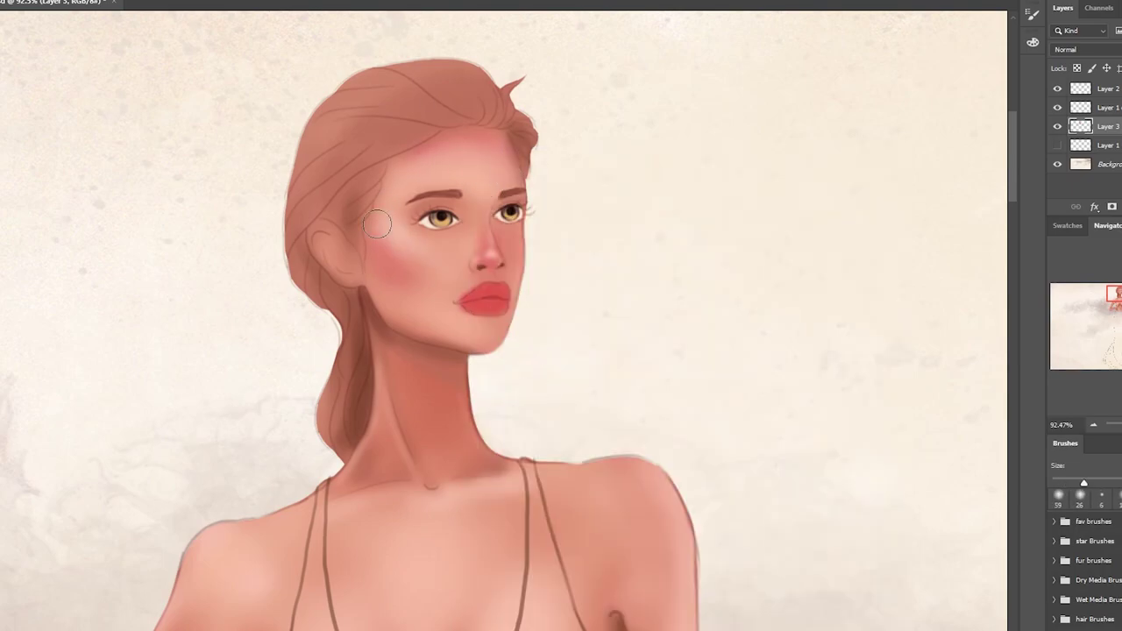
pyautogui.rightClick(457, 249)
pyautogui.doubleClick(728, 332)
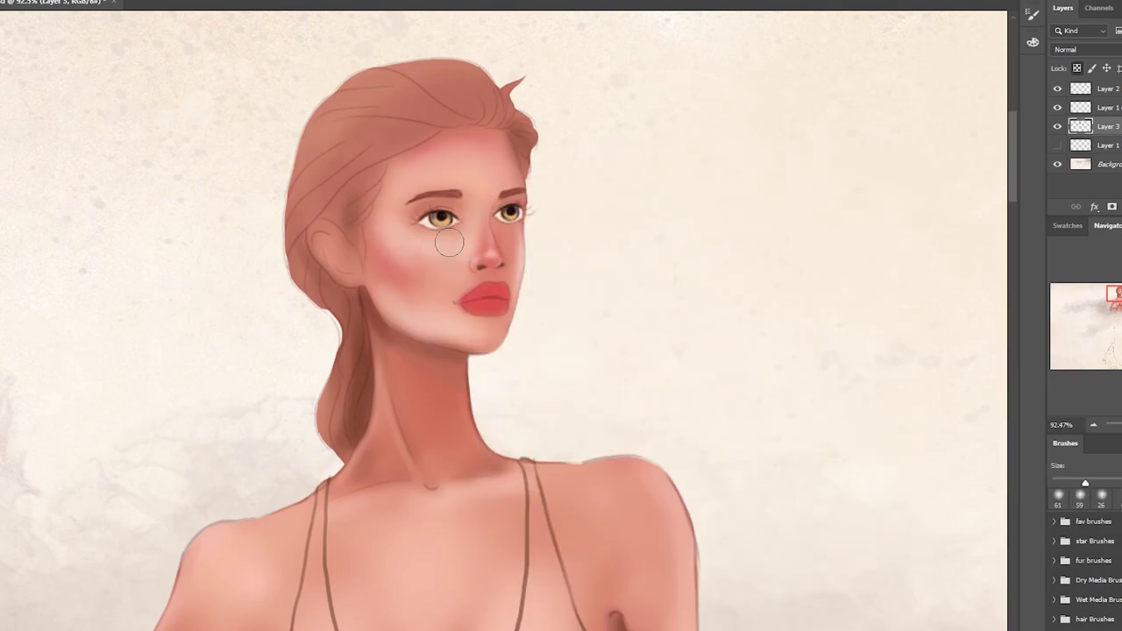
pyautogui.rightClick(506, 289)
pyautogui.doubleClick(507, 285)
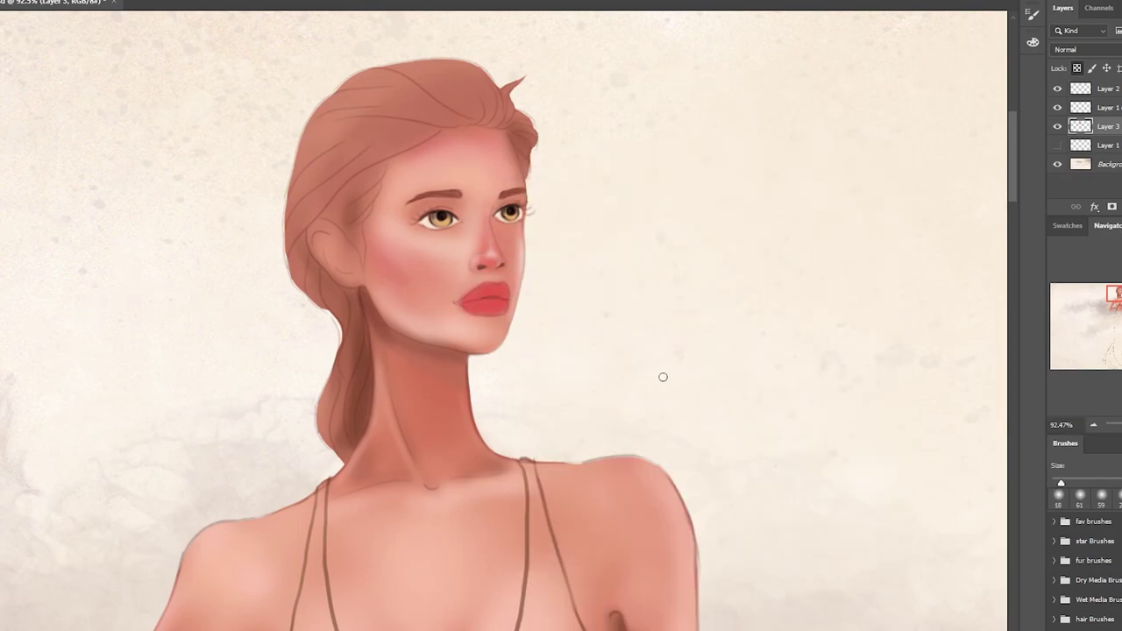
pyautogui.rightClick(655, 250)
pyautogui.doubleClick(614, 263)
# - Merge the skin layer into the layer below
pyautogui.rightClick(1119, 123)
pyautogui.click(995, 476)
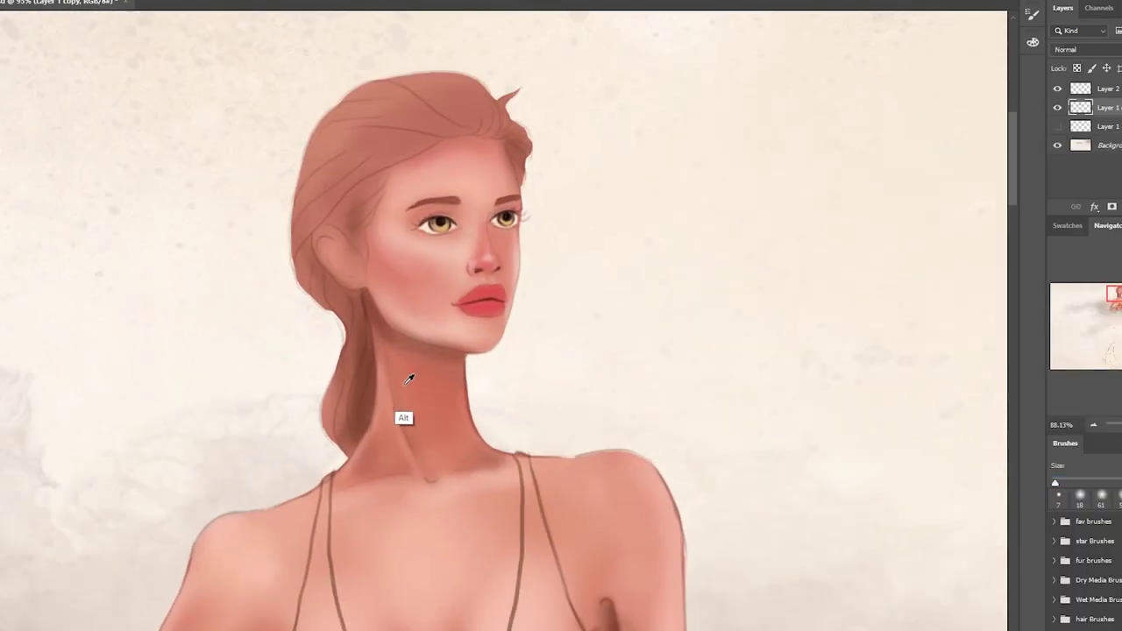
pyautogui.rightClick(493, 264)
pyautogui.press('Escape')
# - Draw thin and long flowing strands left of the neck, then shade them with a 73 px brush
pyautogui.moveTo(305, 272)
pyautogui.mouseDown()
pyautogui.moveTo(317, 390)
pyautogui.moveTo(339, 384)
pyautogui.mouseUp()
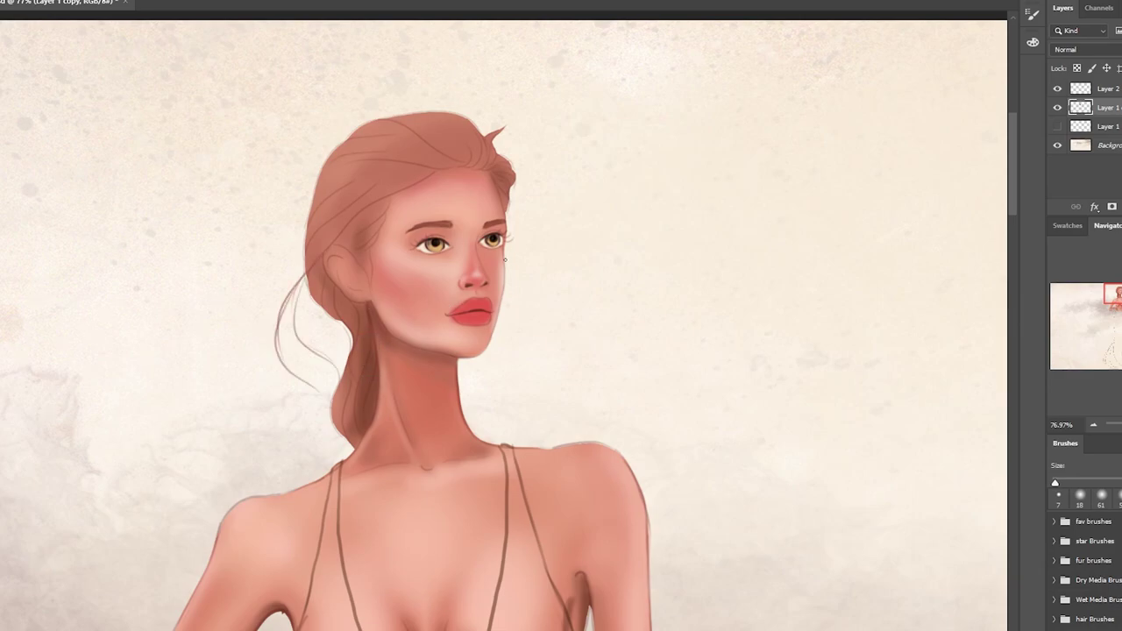
pyautogui.moveTo(517, 287)
pyautogui.mouseDown()
pyautogui.moveTo(521, 407)
pyautogui.moveTo(496, 442)
pyautogui.mouseUp()
pyautogui.hotkey('ctrl', 'z')
pyautogui.moveTo(307, 219)
pyautogui.mouseDown()
pyautogui.moveTo(263, 360)
pyautogui.moveTo(345, 448)
pyautogui.moveTo(219, 281)
pyautogui.moveTo(189, 403)
pyautogui.mouseUp()
pyautogui.rightClick(495, 151)
pyautogui.click(581, 328)
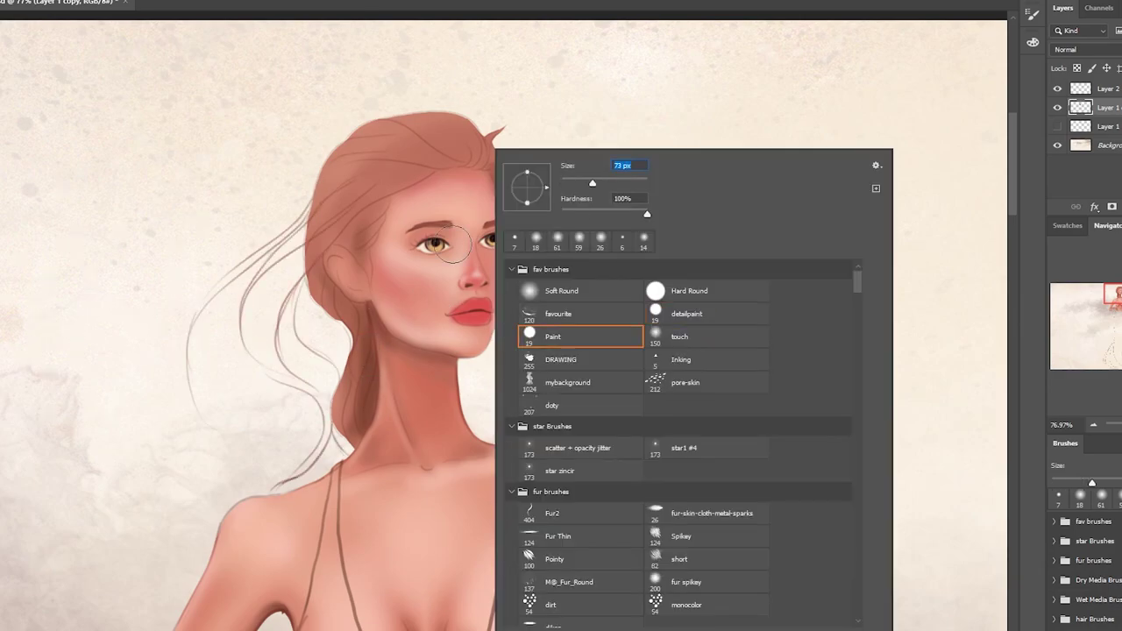
pyautogui.press('Return')
pyautogui.moveTo(272, 359)
pyautogui.mouseDown()
pyautogui.moveTo(312, 260)
pyautogui.moveTo(290, 395)
pyautogui.mouseUp()
# - Outline the jaw, neck and a right-side strand with a thin line brush
pyautogui.rightClick(509, 154)
pyautogui.click(589, 296)
pyautogui.press('Return')
pyautogui.moveTo(505, 259)
pyautogui.mouseDown()
pyautogui.moveTo(463, 359)
pyautogui.moveTo(495, 443)
pyautogui.mouseUp()
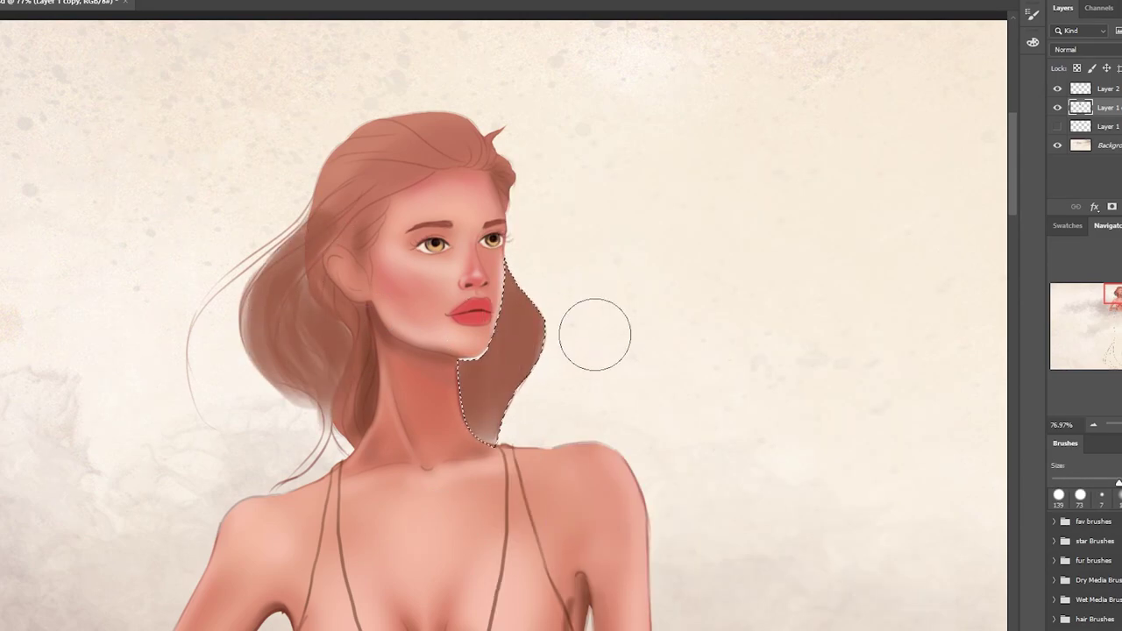
# - Darken the hair on the left with a soft brush
pyautogui.rightClick(596, 329)
pyautogui.click(676, 242)
pyautogui.press('Return')
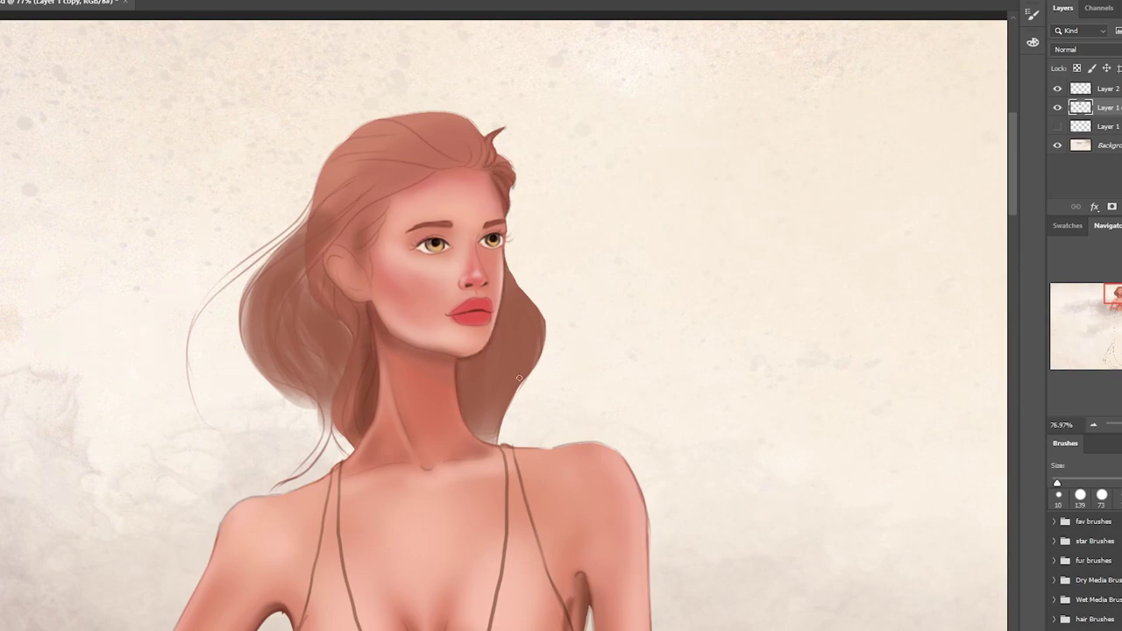
pyautogui.rightClick(338, 473)
pyautogui.doubleClick(426, 333)
pyautogui.moveTo(301, 271)
pyautogui.mouseDown()
pyautogui.moveTo(342, 439)
pyautogui.moveTo(282, 478)
pyautogui.moveTo(280, 258)
pyautogui.moveTo(394, 175)
pyautogui.moveTo(406, 137)
pyautogui.moveTo(465, 149)
pyautogui.mouseUp()
# - Add strands at the top, lower left and right of the hair using the favourite strand brush
pyautogui.rightClick(496, 149)
pyautogui.doubleClick(561, 263)
pyautogui.moveTo(290, 303); pyautogui.dragTo(206, 526)
pyautogui.moveTo(325, 390); pyautogui.dragTo(289, 478)
pyautogui.rightClick(523, 283)
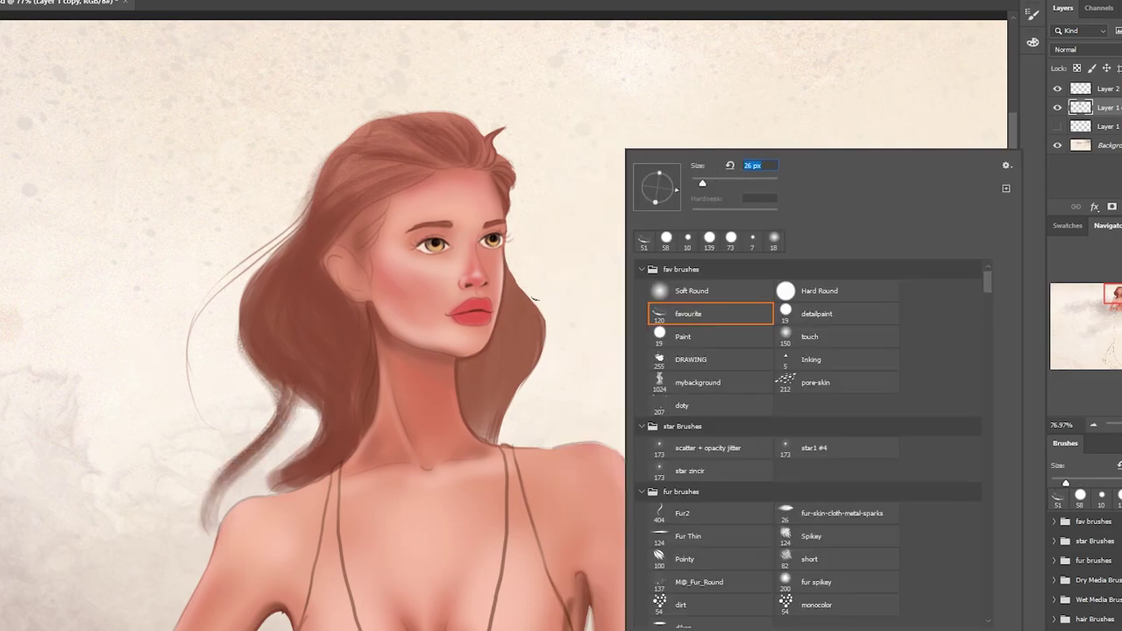
pyautogui.doubleClick(671, 318)
pyautogui.moveTo(552, 333); pyautogui.dragTo(529, 454)
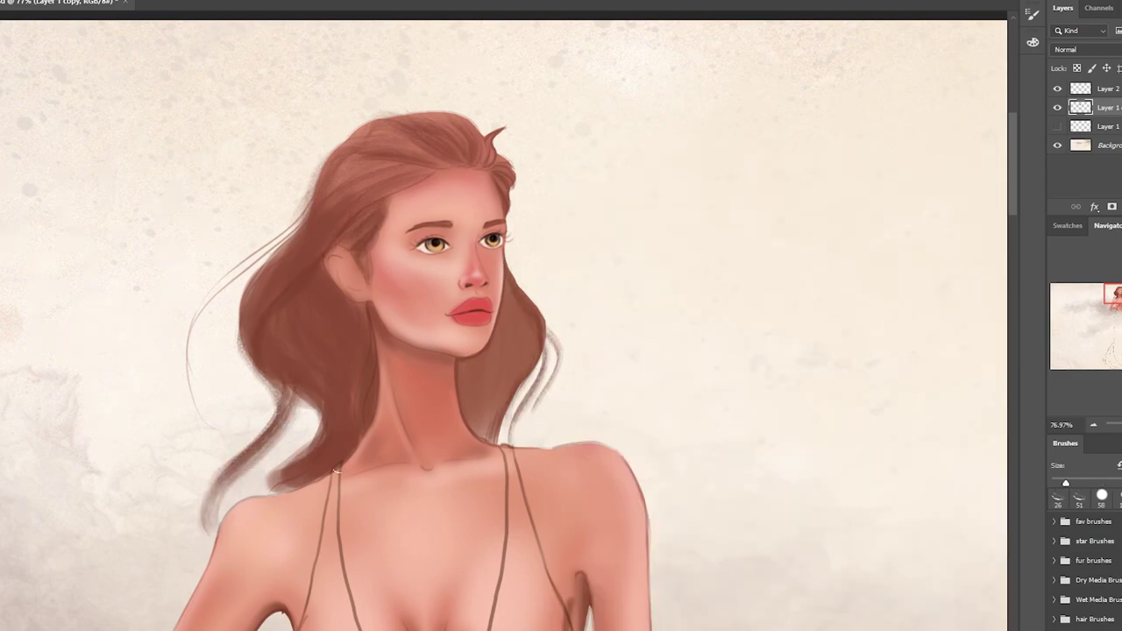
# - Paint a thick left strand and darken strands throughout, especially the lower-left hair
pyautogui.moveTo(298, 219)
pyautogui.mouseDown()
pyautogui.moveTo(219, 428)
pyautogui.moveTo(191, 326)
pyautogui.mouseUp()
pyautogui.moveTo(335, 149); pyautogui.dragTo(248, 265)
pyautogui.moveTo(552, 259); pyautogui.dragTo(517, 405)
pyautogui.moveTo(512, 282); pyautogui.dragTo(524, 378)
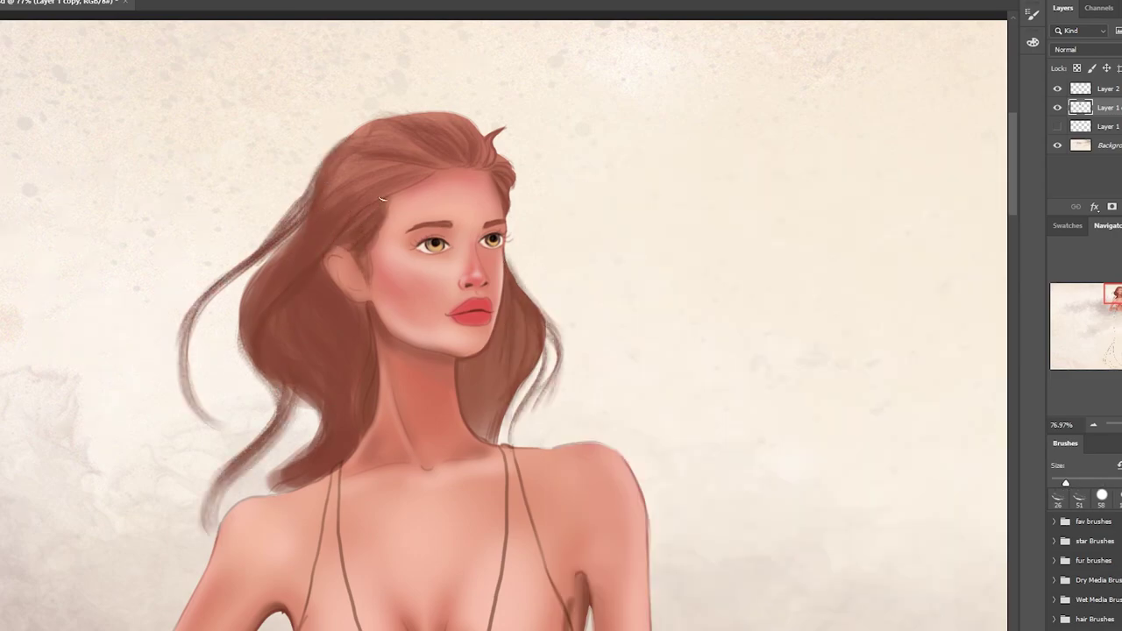
pyautogui.moveTo(316, 390); pyautogui.dragTo(260, 494)
pyautogui.moveTo(307, 393); pyautogui.dragTo(162, 589)
# - Add dark strands at the lower left and lighter strands on the left side of the hair
pyautogui.rightClick(421, 491)
pyautogui.press('Return')
pyautogui.moveTo(221, 465); pyautogui.dragTo(176, 603)
pyautogui.moveTo(265, 342); pyautogui.dragTo(221, 456)
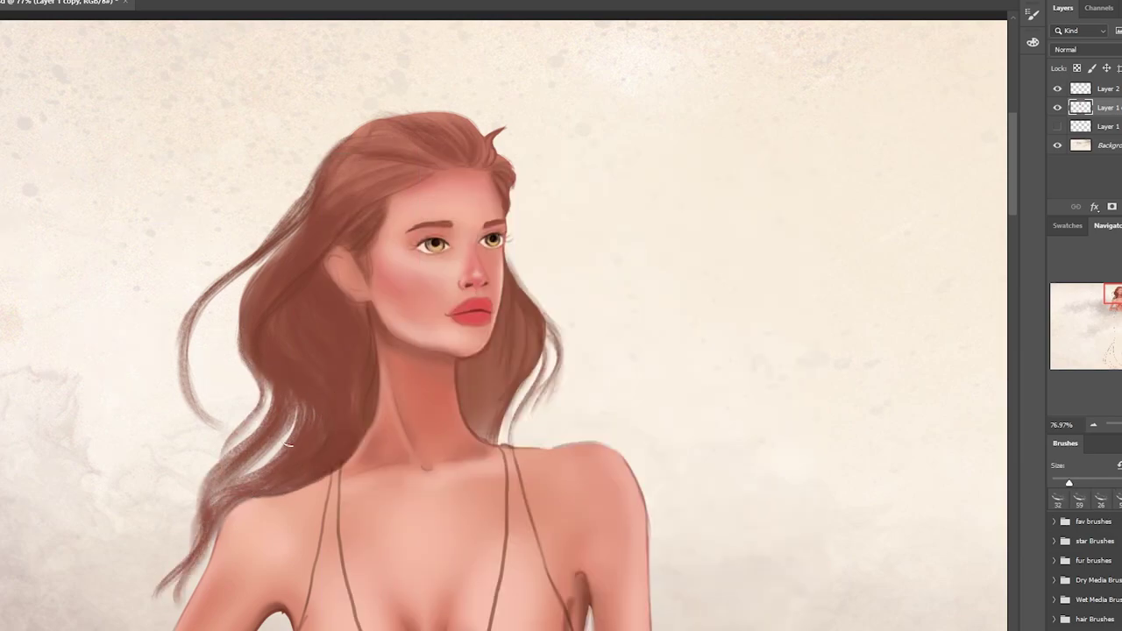
pyautogui.moveTo(333, 158); pyautogui.dragTo(260, 252)
pyautogui.moveTo(312, 360); pyautogui.dragTo(286, 482)
pyautogui.moveTo(358, 307); pyautogui.dragTo(369, 425)
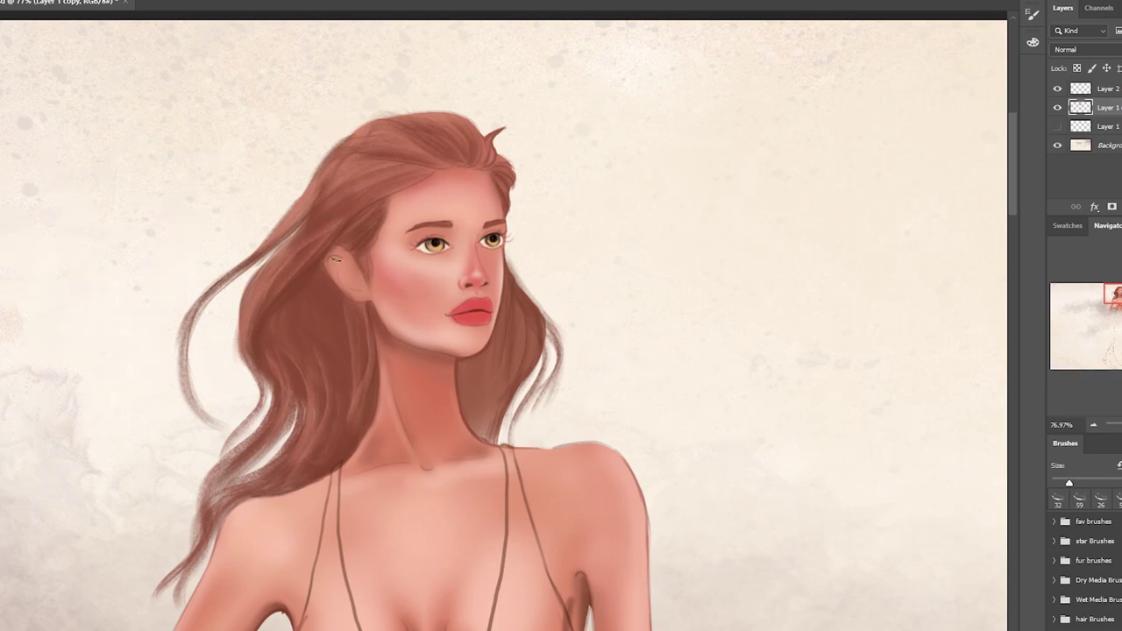
# - Paint darker strands along the right edge and lower right of the hair with a 9 px brush
pyautogui.rightClick(582, 151)
pyautogui.press('Return')
pyautogui.rightClick(535, 356)
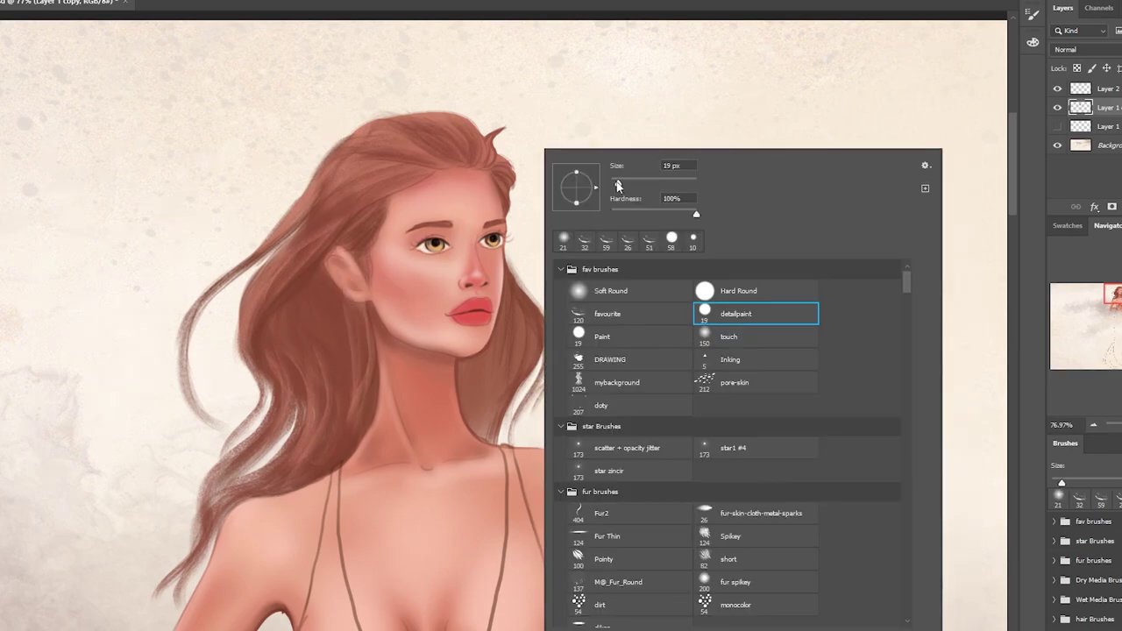
pyautogui.press('Return')
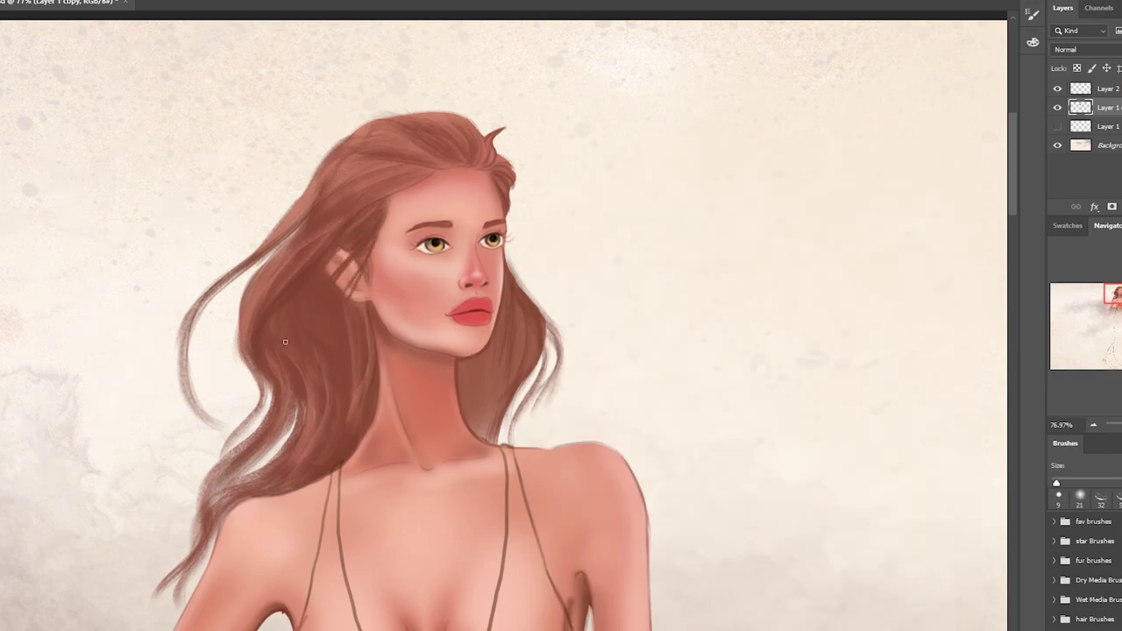
pyautogui.moveTo(559, 312); pyautogui.dragTo(546, 412)
pyautogui.moveTo(564, 369); pyautogui.dragTo(528, 433)
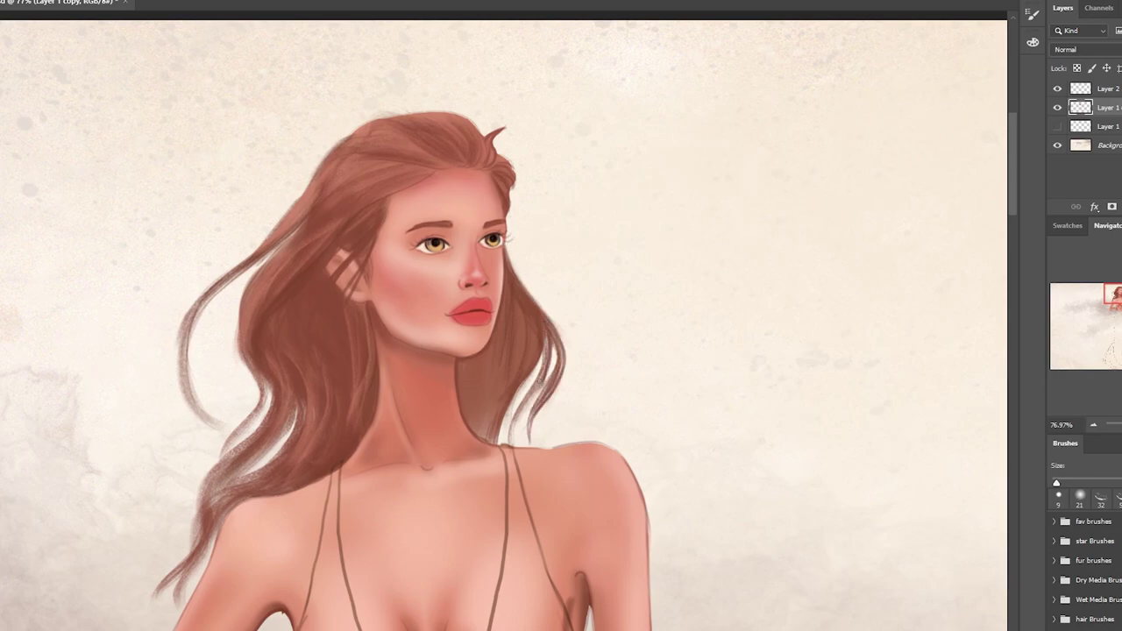
pyautogui.moveTo(535, 363); pyautogui.dragTo(507, 444)
pyautogui.moveTo(509, 417); pyautogui.dragTo(498, 447)
# - Paint more darker hair strands with a 29 px brush
pyautogui.rightClick(664, 368)
pyautogui.press('Return')
pyautogui.moveTo(513, 355); pyautogui.dragTo(482, 434)
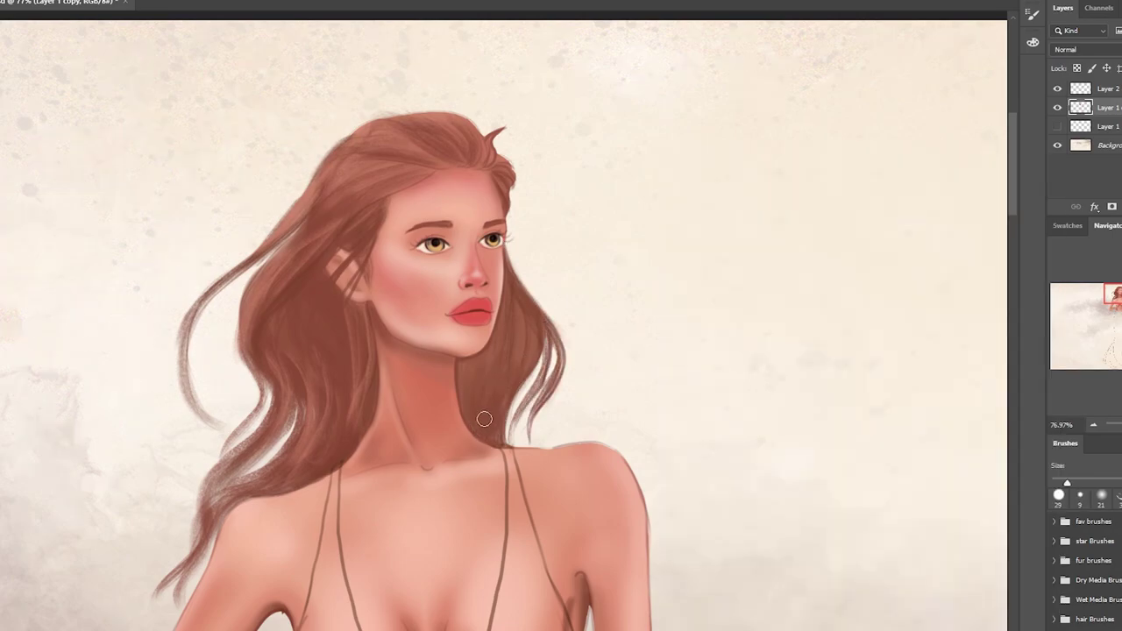
pyautogui.press('Return')
pyautogui.moveTo(331, 272); pyautogui.dragTo(350, 420)
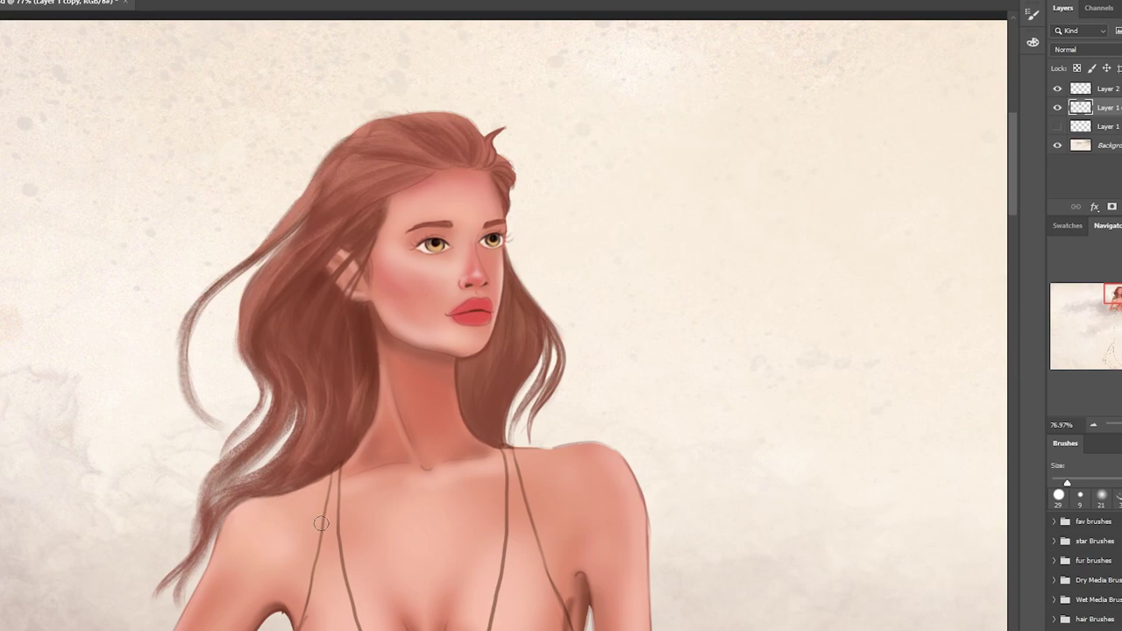
pyautogui.moveTo(289, 276); pyautogui.dragTo(275, 472)
# - Darken the top and left side of the hair with a smaller brush
pyautogui.rightClick(671, 180)
pyautogui.moveTo(671, 181); pyautogui.dragTo(613, 181)
pyautogui.press('Return')
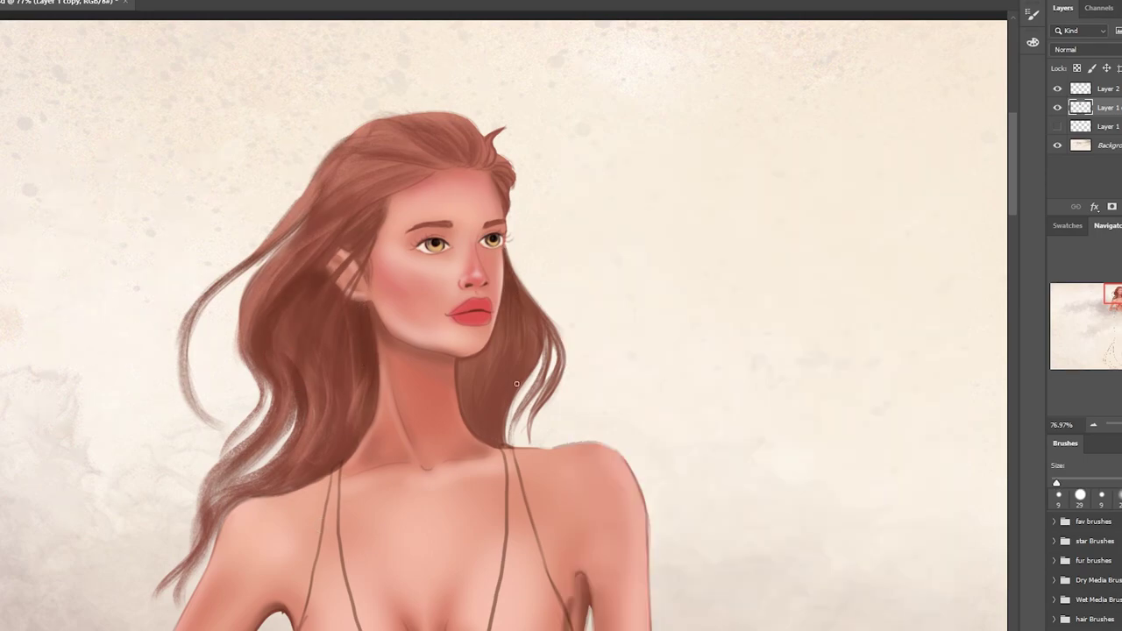
pyautogui.moveTo(406, 185); pyautogui.dragTo(347, 163)
pyautogui.moveTo(463, 132)
pyautogui.mouseDown()
pyautogui.moveTo(333, 137)
pyautogui.moveTo(289, 215)
pyautogui.mouseUp()
pyautogui.moveTo(349, 127); pyautogui.dragTo(440, 143)
# - Zoom in and select the Paint and soft touch brush presets for the eyes
pyautogui.scroll(2, 386, 308)
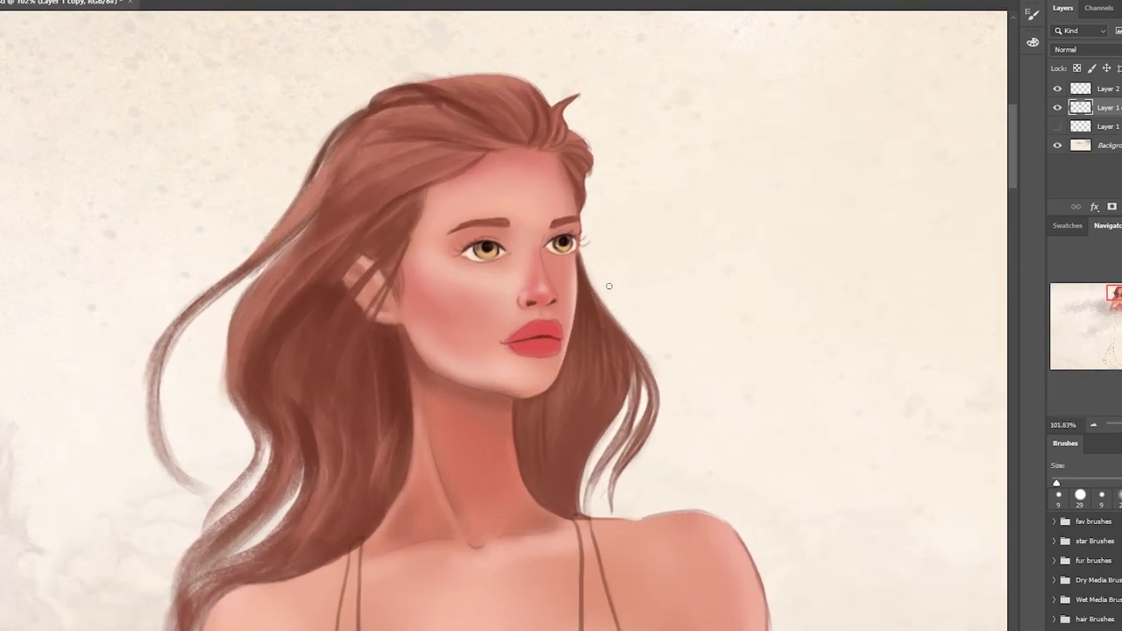
pyautogui.rightClick(557, 334)
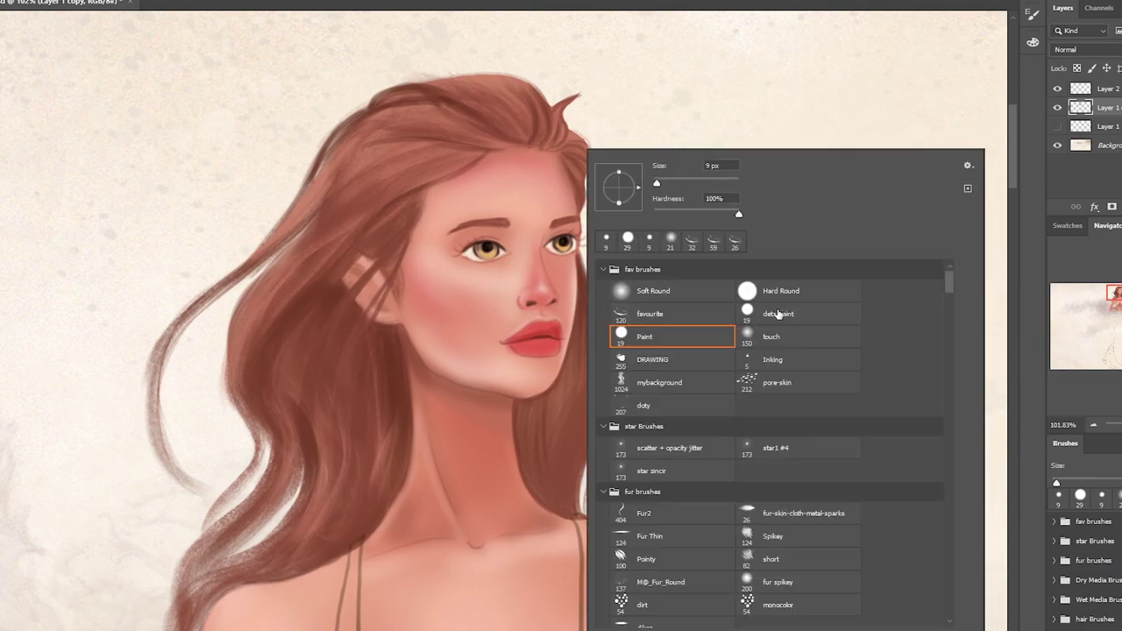
pyautogui.doubleClick(631, 337)
pyautogui.rightClick(560, 349)
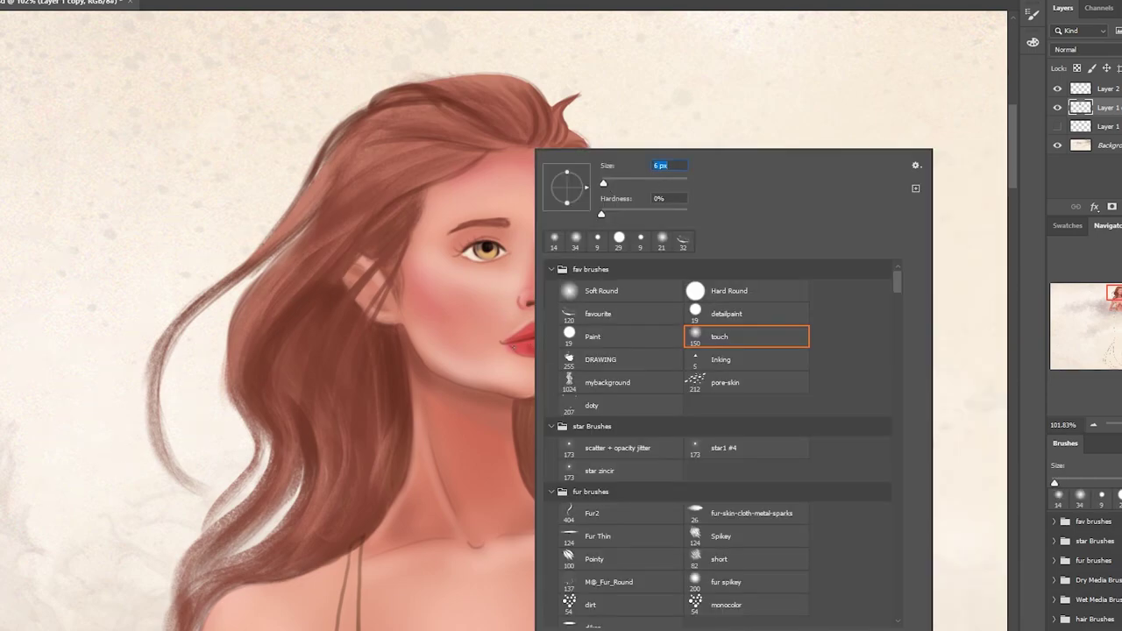
pyautogui.doubleClick(737, 331)
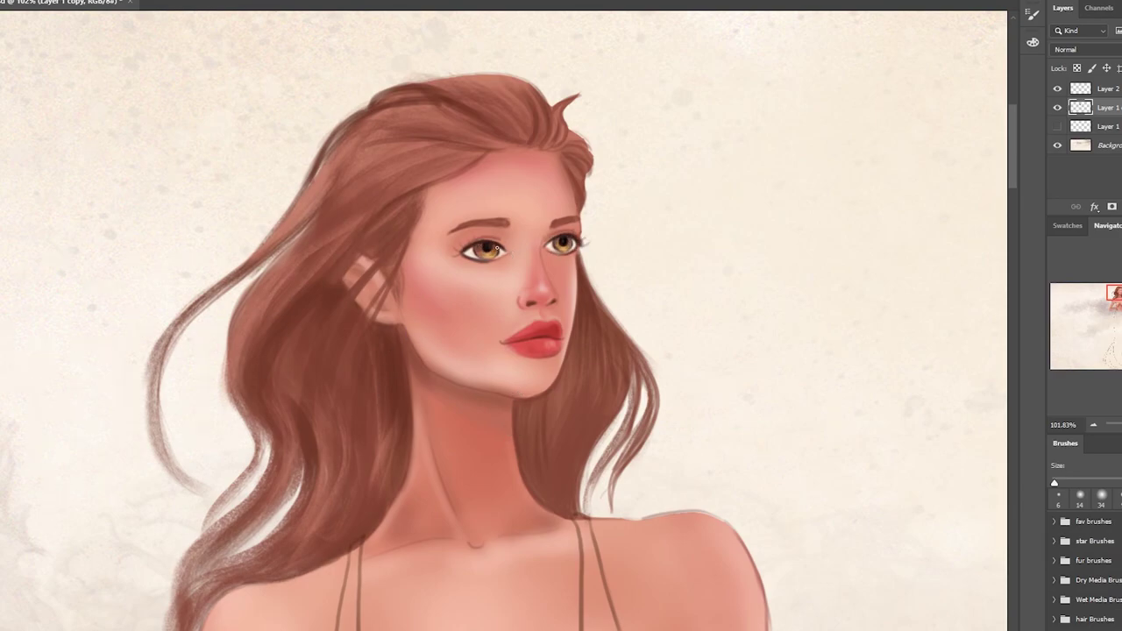
pyautogui.click(155, 5)
pyautogui.rightClick(600, 218)
pyautogui.click(796, 360)
pyautogui.press('Return')
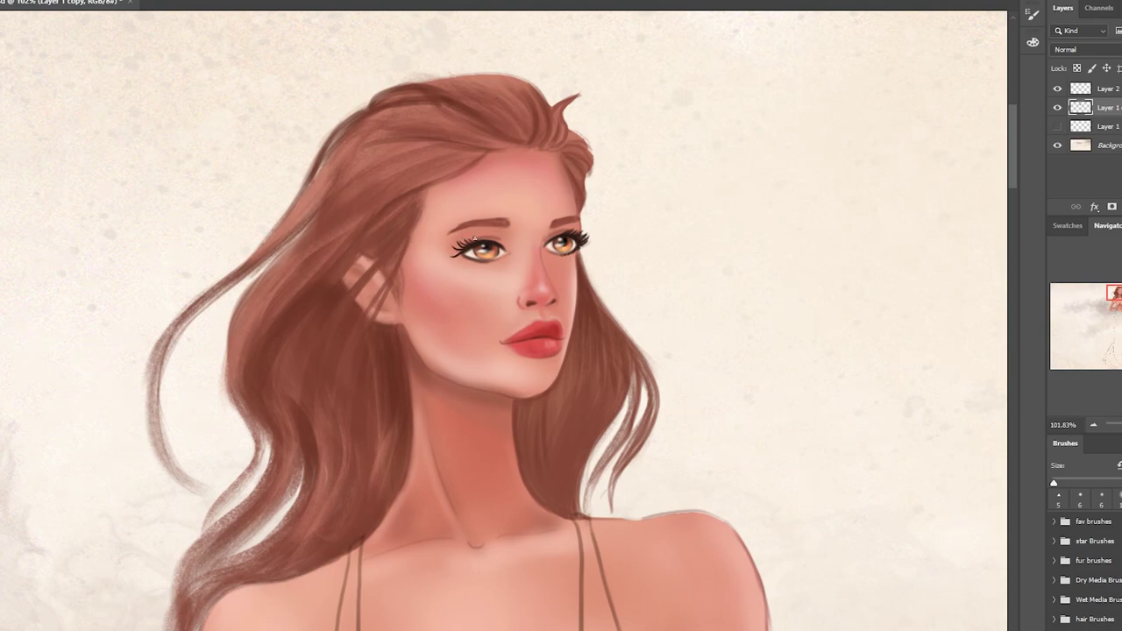
# - Darken the hair strands beside the face with a 20 px brush, then from crown to temple
pyautogui.rightClick(754, 352)
pyautogui.doubleClick(701, 360)
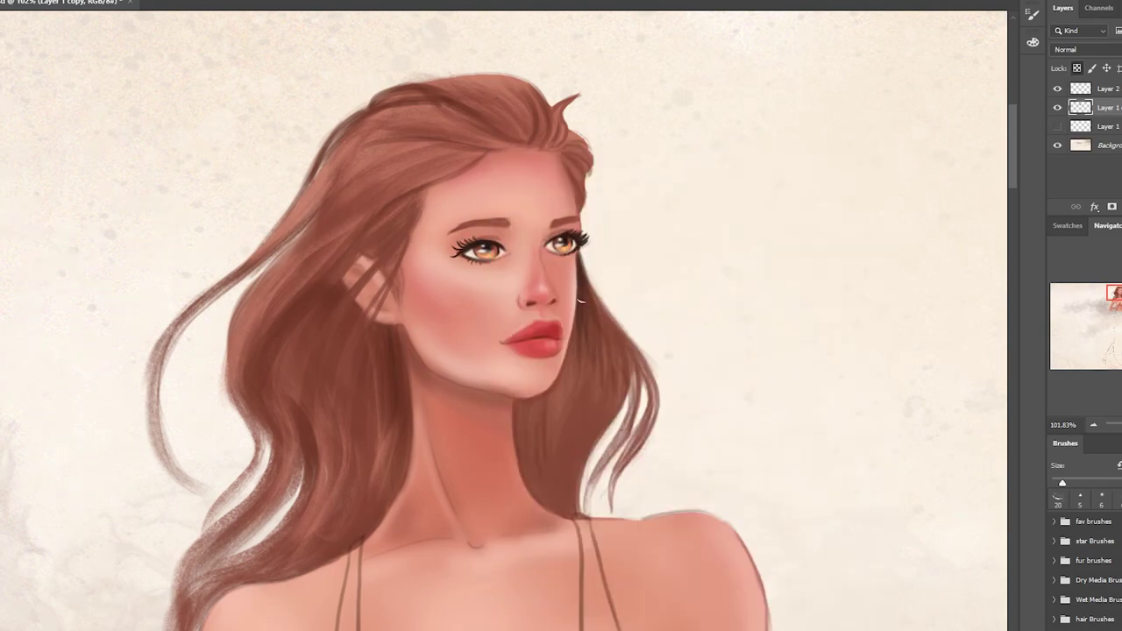
pyautogui.moveTo(577, 325)
pyautogui.mouseDown()
pyautogui.moveTo(551, 443)
pyautogui.moveTo(517, 493)
pyautogui.mouseUp()
pyautogui.moveTo(386, 211); pyautogui.dragTo(351, 315)
pyautogui.moveTo(395, 244); pyautogui.dragTo(320, 448)
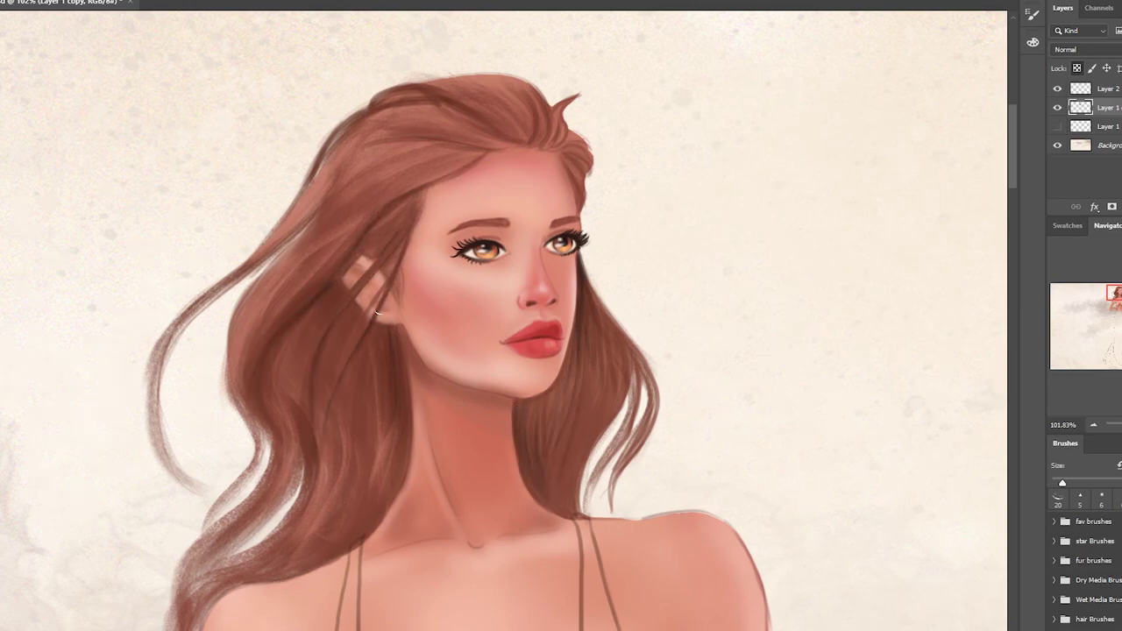
pyautogui.rightClick(607, 369)
pyautogui.doubleClick(702, 316)
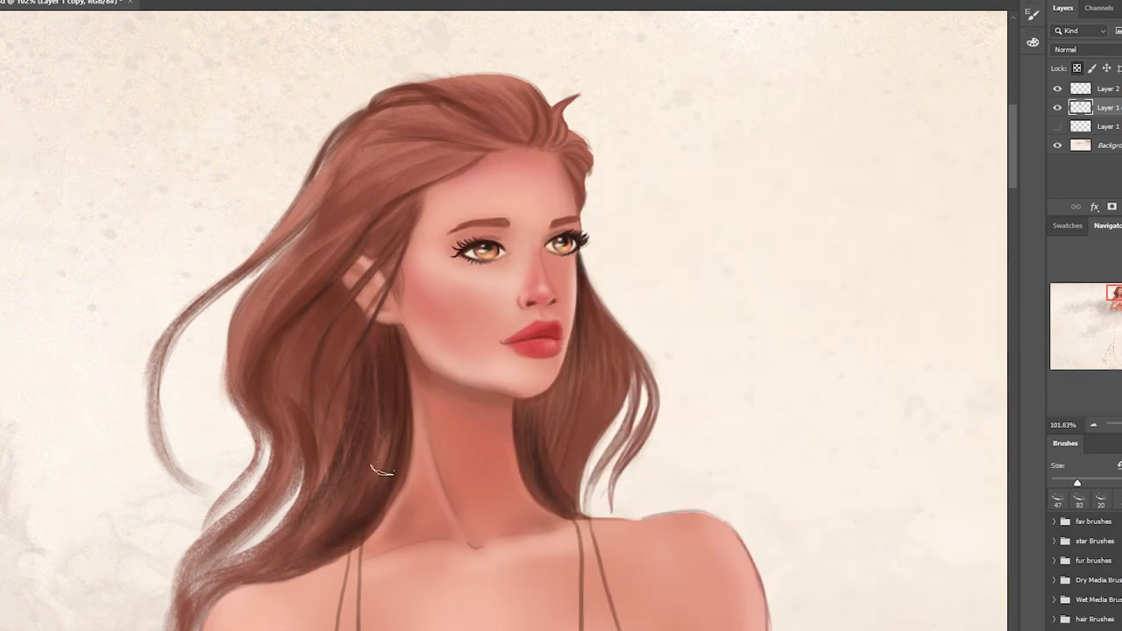
pyautogui.moveTo(496, 99)
pyautogui.mouseDown()
pyautogui.moveTo(551, 140)
pyautogui.moveTo(574, 186)
pyautogui.mouseUp()
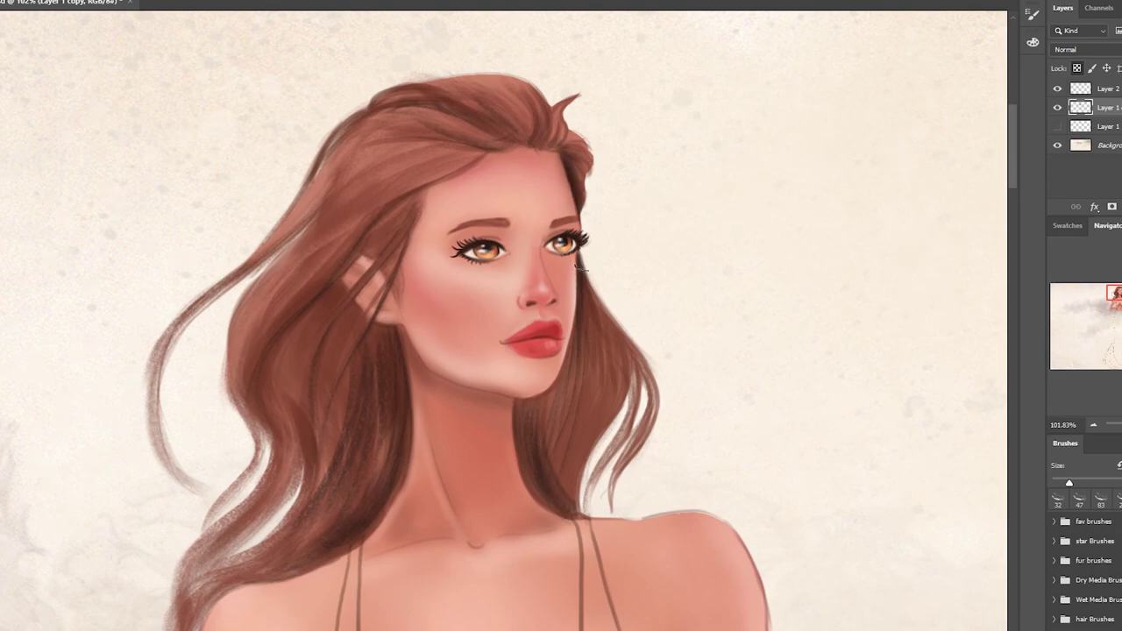
# - Pick a smaller brush and move the view down to the gown
pyautogui.scroll(-5, 250, 362)
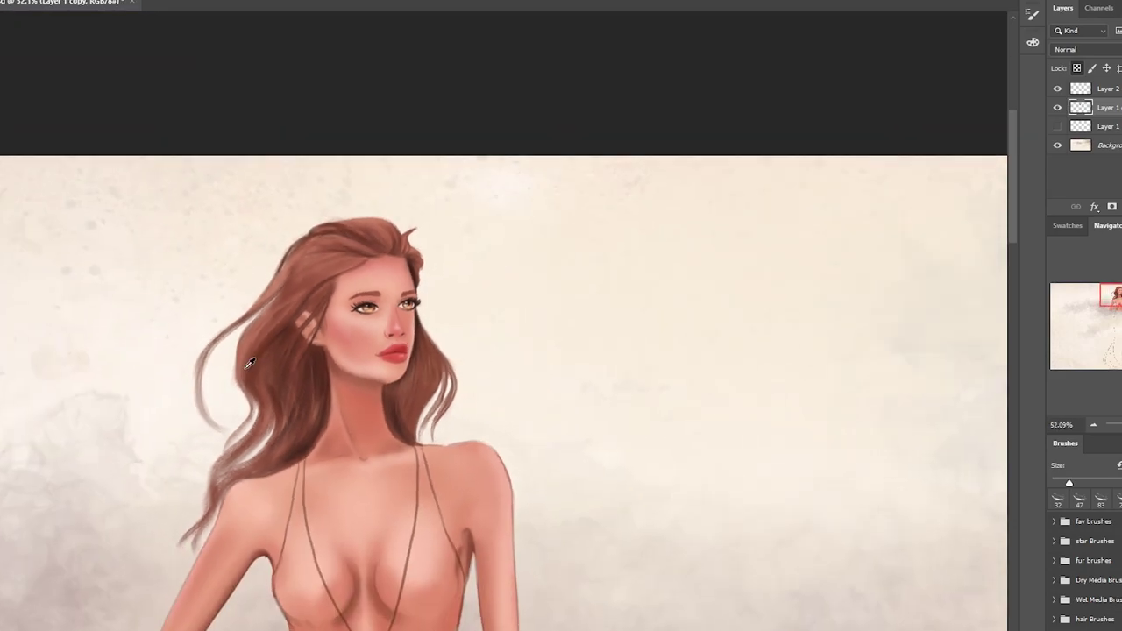
pyautogui.scroll(5, 250, 362)
pyautogui.rightClick(647, 150)
pyautogui.doubleClick(701, 243)
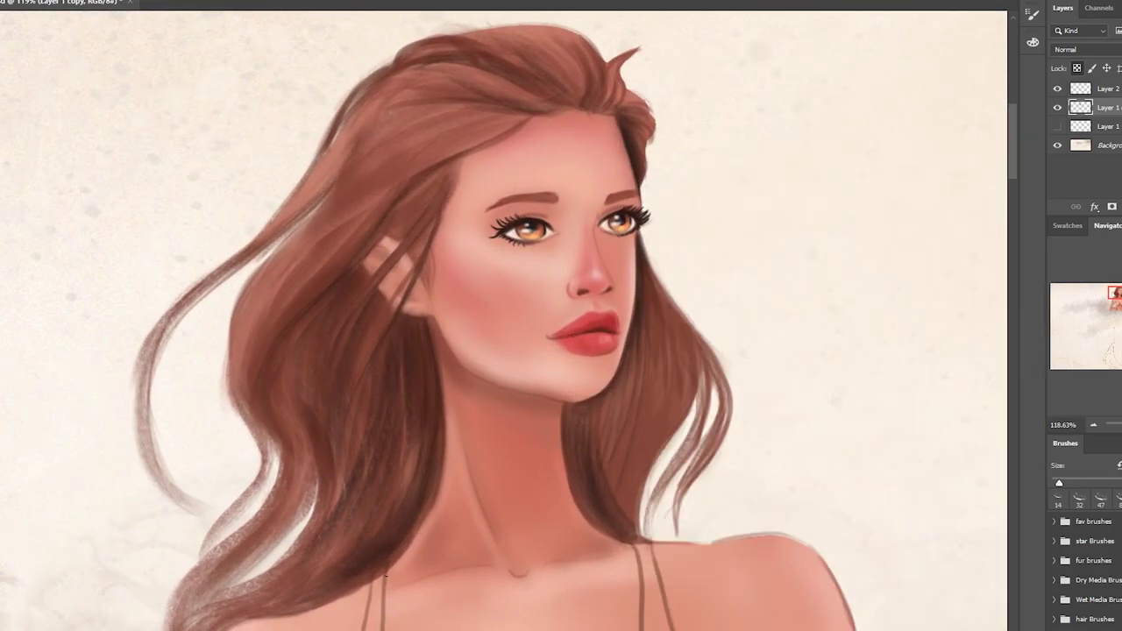
pyautogui.scroll(-2, 658, 394)
pyautogui.moveTo(658, 393); pyautogui.dragTo(611, 170)
pyautogui.scroll(-2, 582, 443)
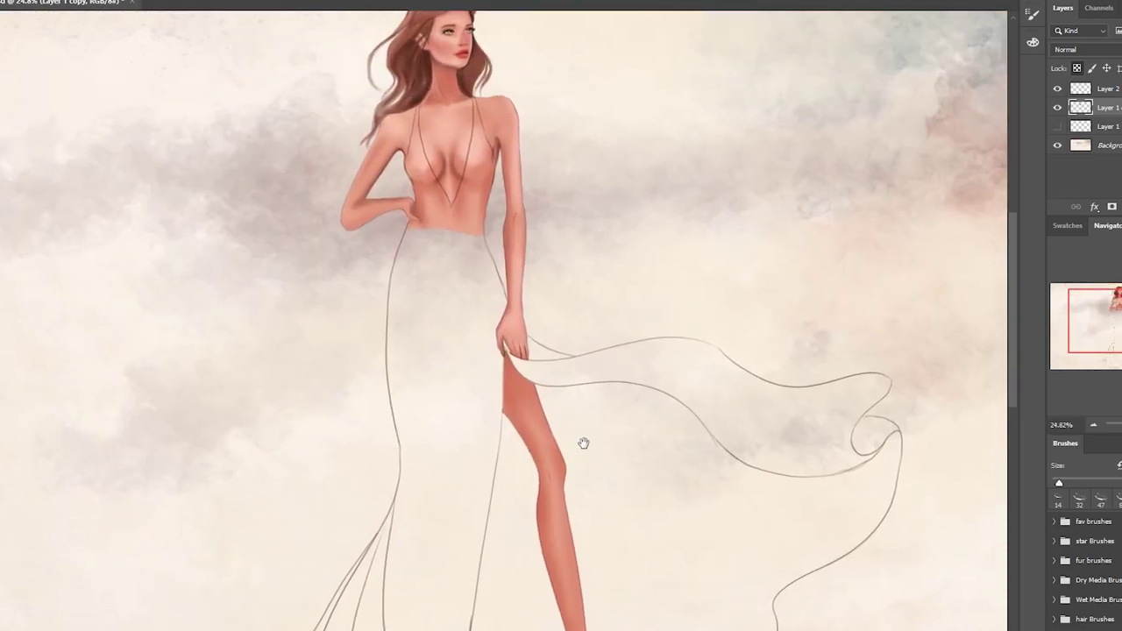
pyautogui.scroll(1, 534, 436)
pyautogui.scroll(2, 479, 283)
# - Paint a dark shadow along the left collarbone with a 40 px brush
pyautogui.rightClick(355, 149)
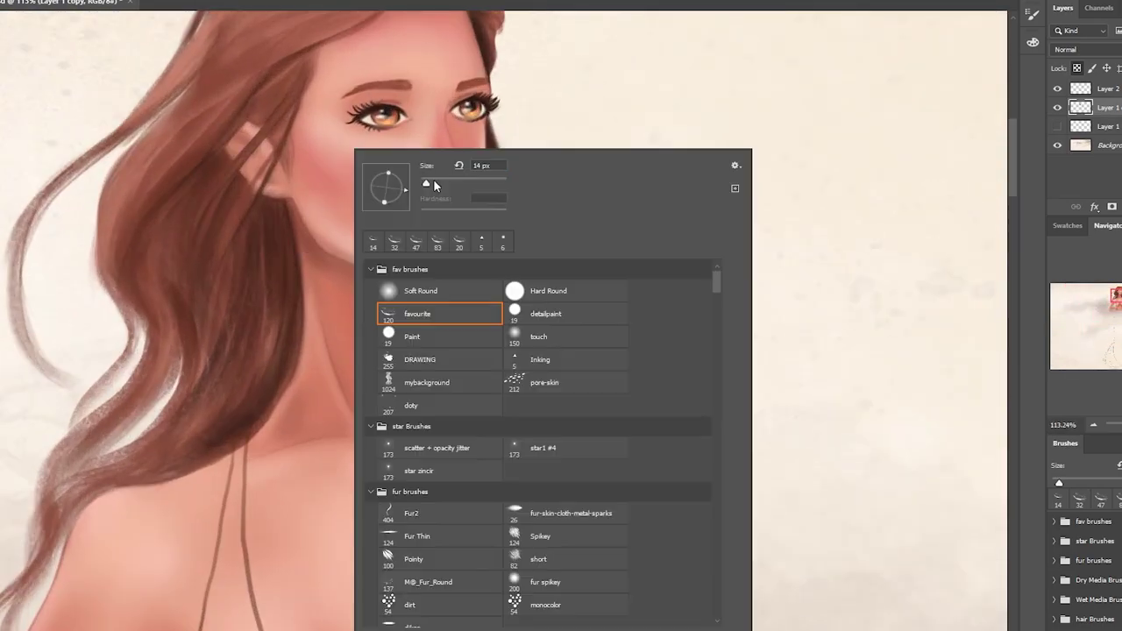
pyautogui.doubleClick(404, 313)
pyautogui.rightClick(439, 149)
pyautogui.doubleClick(491, 313)
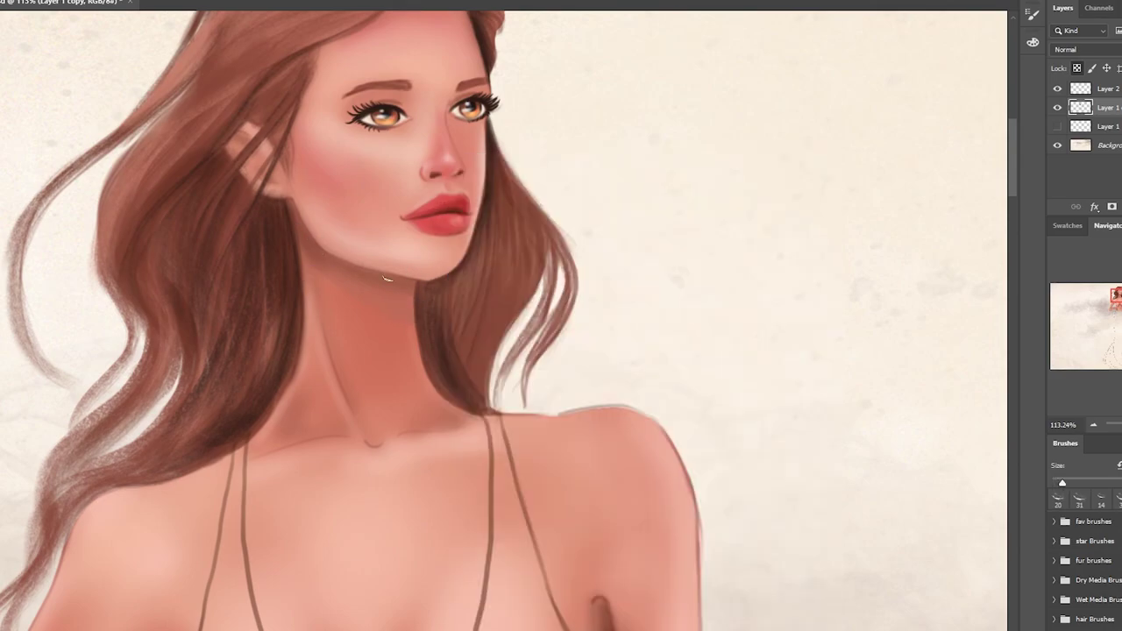
pyautogui.rightClick(377, 149)
pyautogui.doubleClick(420, 313)
pyautogui.moveTo(254, 452); pyautogui.dragTo(386, 429)
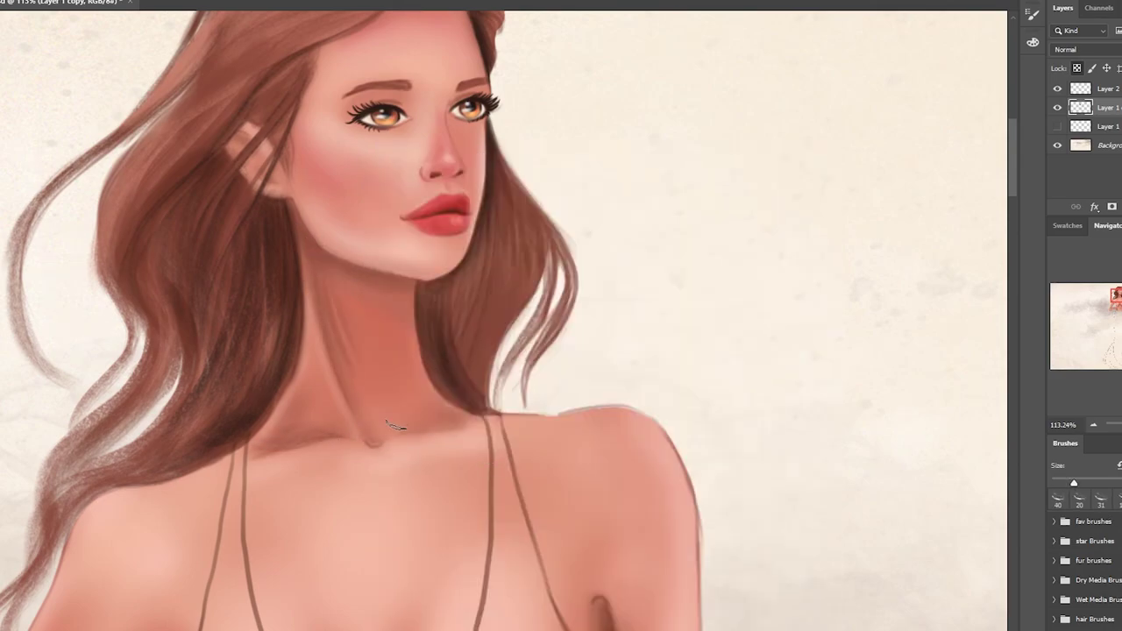
# - Shade the forearm's top edge, the chest's left edge and under the right arm with a 59 px brush
pyautogui.rightClick(472, 396)
pyautogui.doubleClick(526, 313)
pyautogui.scroll(-5, 473, 368)
pyautogui.scroll(4, 503, 363)
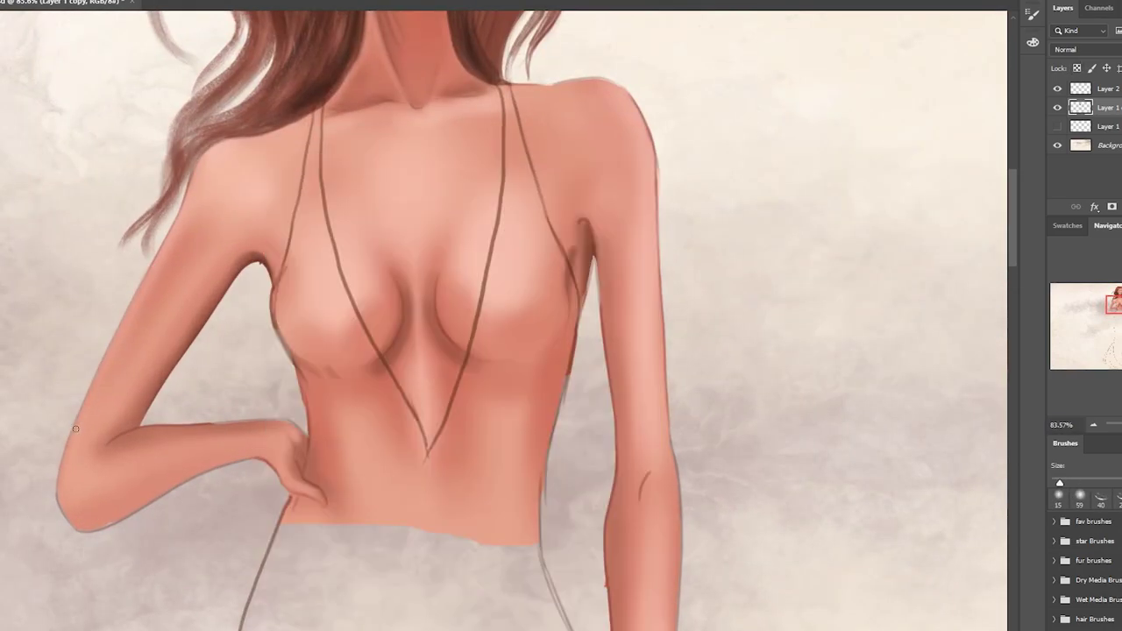
pyautogui.moveTo(210, 426); pyautogui.dragTo(293, 423)
pyautogui.moveTo(290, 315); pyautogui.dragTo(272, 361)
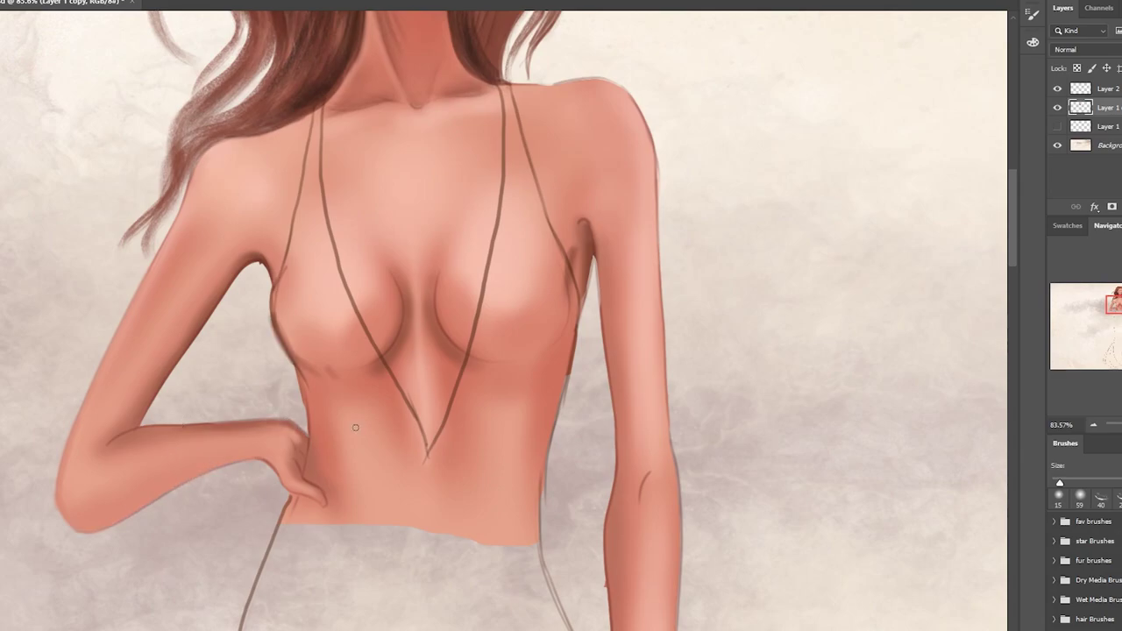
pyautogui.moveTo(593, 249); pyautogui.dragTo(601, 324)
pyautogui.scroll(-2, 667, 289)
pyautogui.scroll(-3, 694, 451)
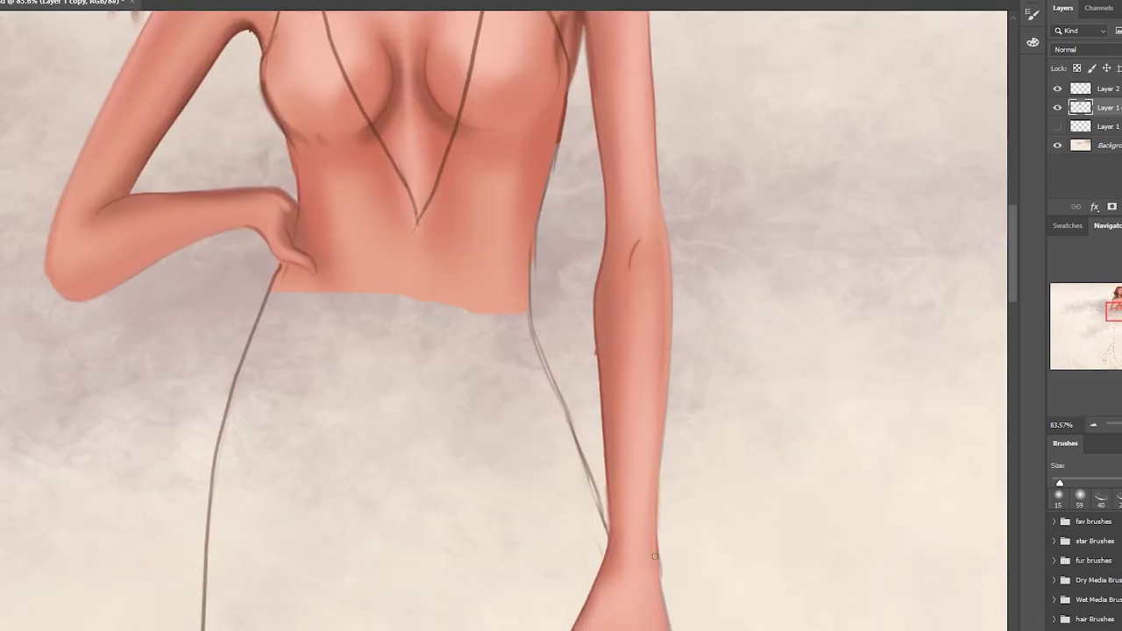
pyautogui.scroll(-5, 614, 412)
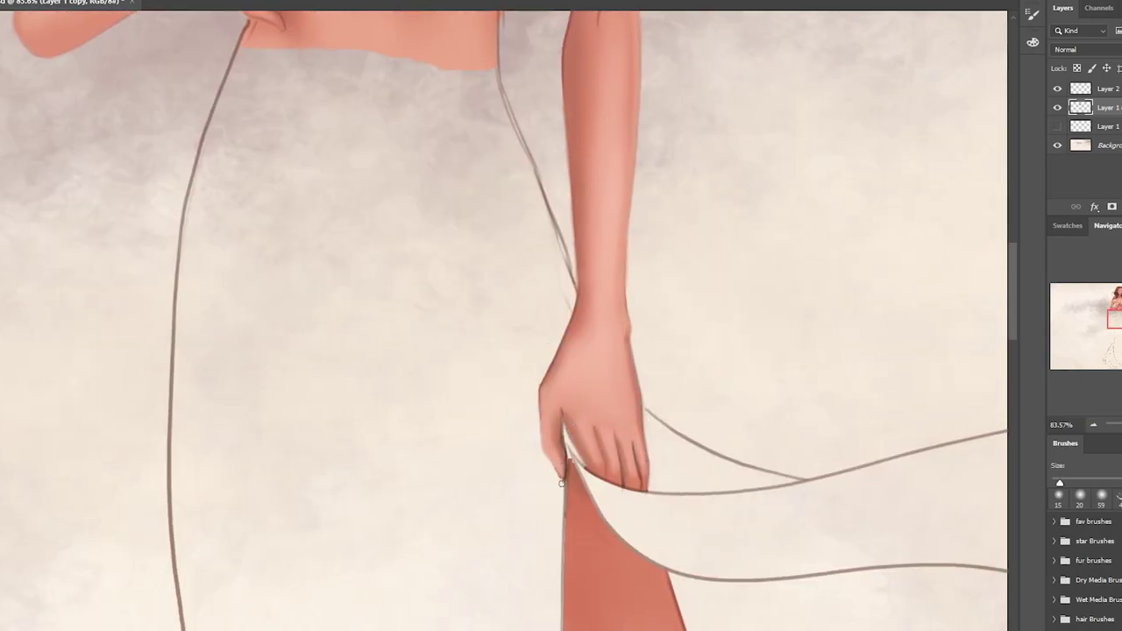
pyautogui.scroll(-2, 570, 491)
# - Enlarge the brush and shade the leg down toward the foot
pyautogui.scroll(-3, 570, 491)
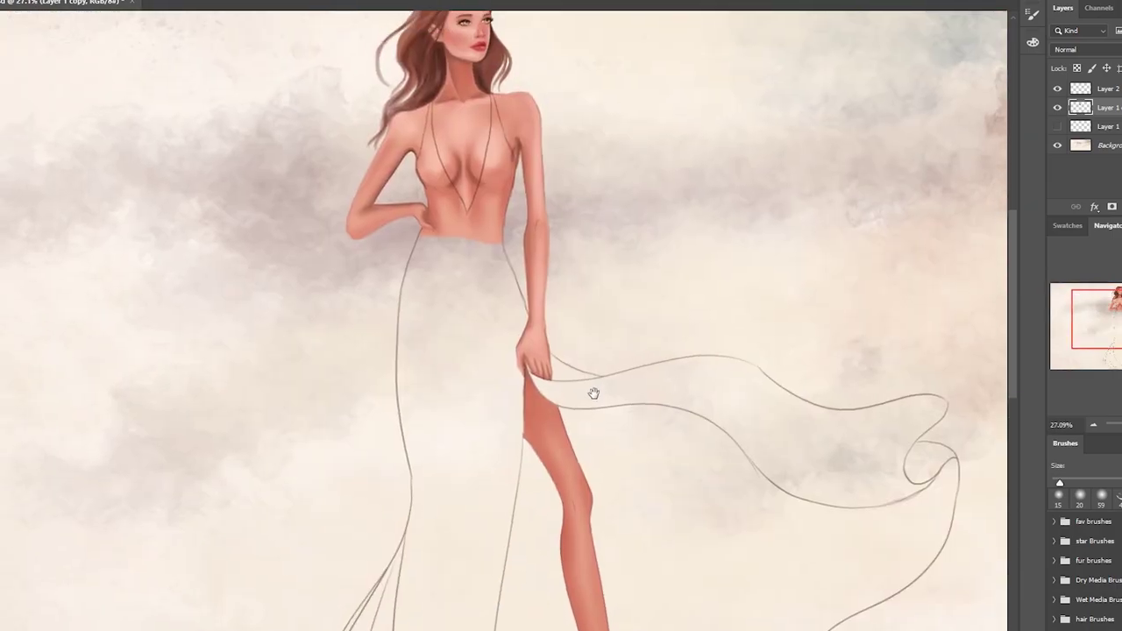
pyautogui.scroll(-2, 570, 491)
pyautogui.rightClick(675, 188)
pyautogui.moveTo(675, 189); pyautogui.dragTo(692, 184)
pyautogui.press('Return')
pyautogui.moveTo(515, 223); pyautogui.dragTo(570, 534)
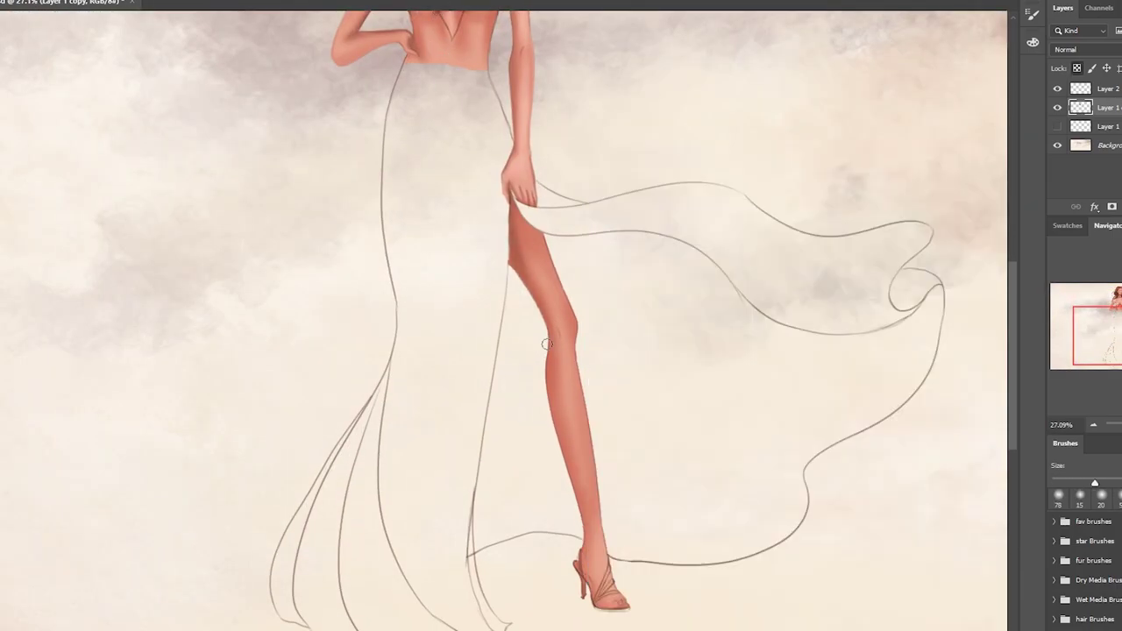
pyautogui.moveTo(530, 232); pyautogui.dragTo(617, 609)
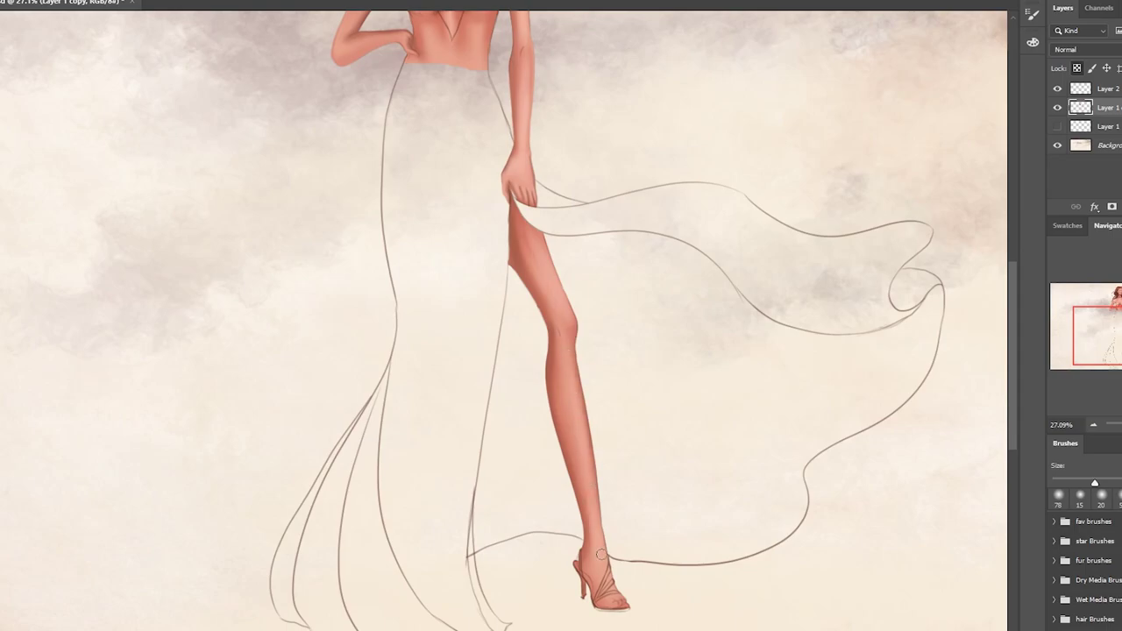
# - With a smaller brush, paint the sandal heel, sole and straps dark brown
pyautogui.scroll(3, 618, 609)
pyautogui.moveTo(621, 460); pyautogui.dragTo(625, 403)
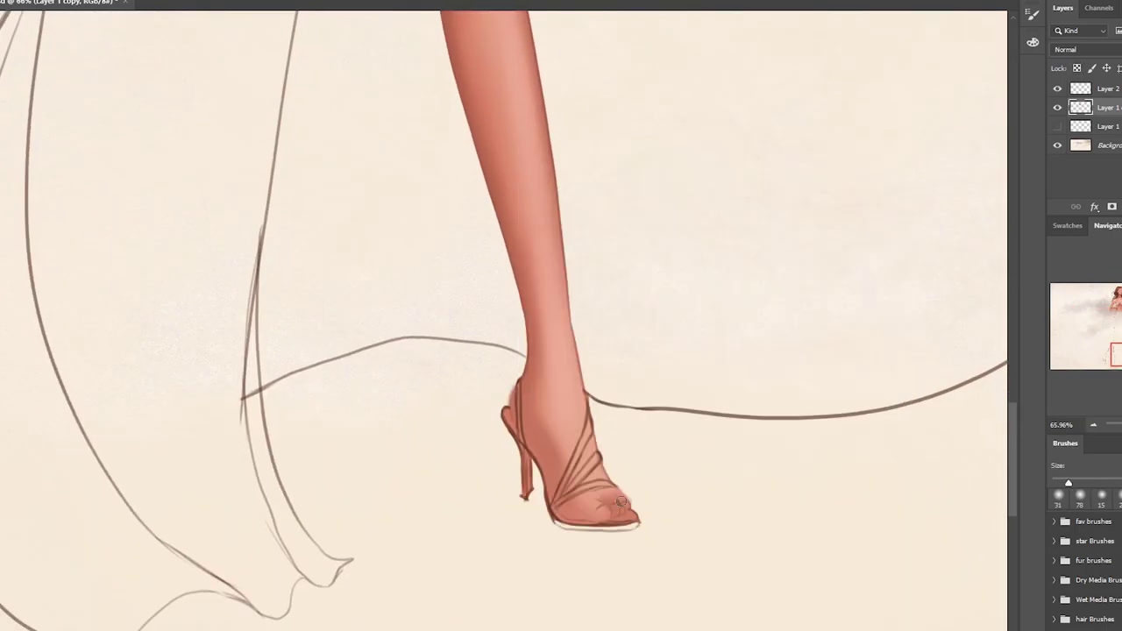
pyautogui.press('[')
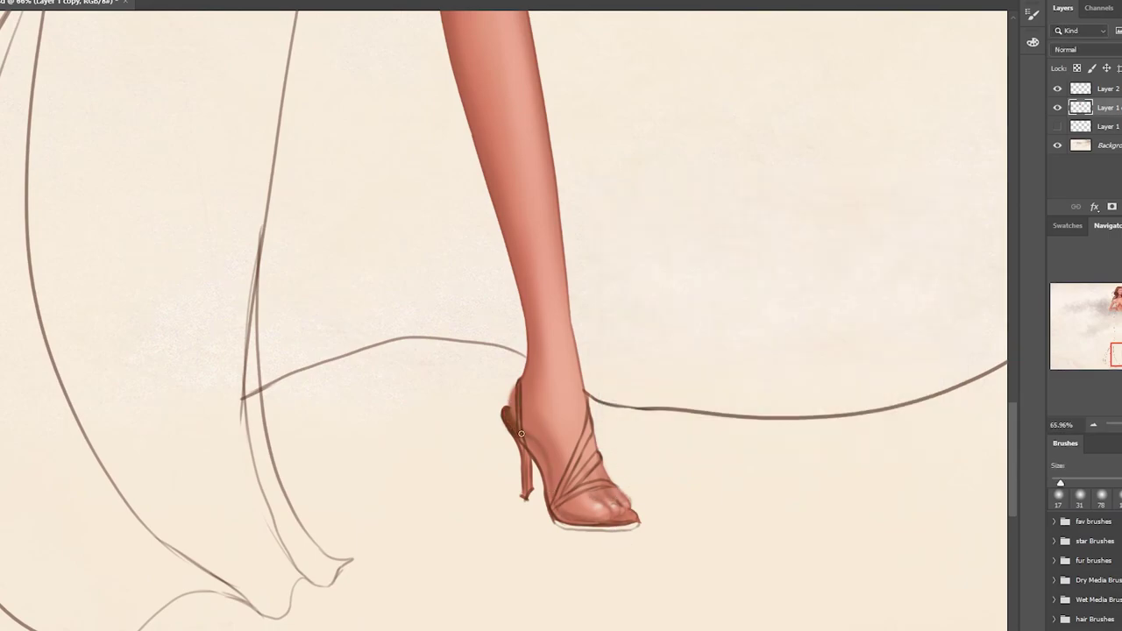
pyautogui.moveTo(517, 385); pyautogui.dragTo(524, 452)
pyautogui.moveTo(559, 523); pyautogui.dragTo(633, 516)
pyautogui.moveTo(591, 415); pyautogui.dragTo(553, 507)
pyautogui.moveTo(602, 454); pyautogui.dragTo(554, 512)
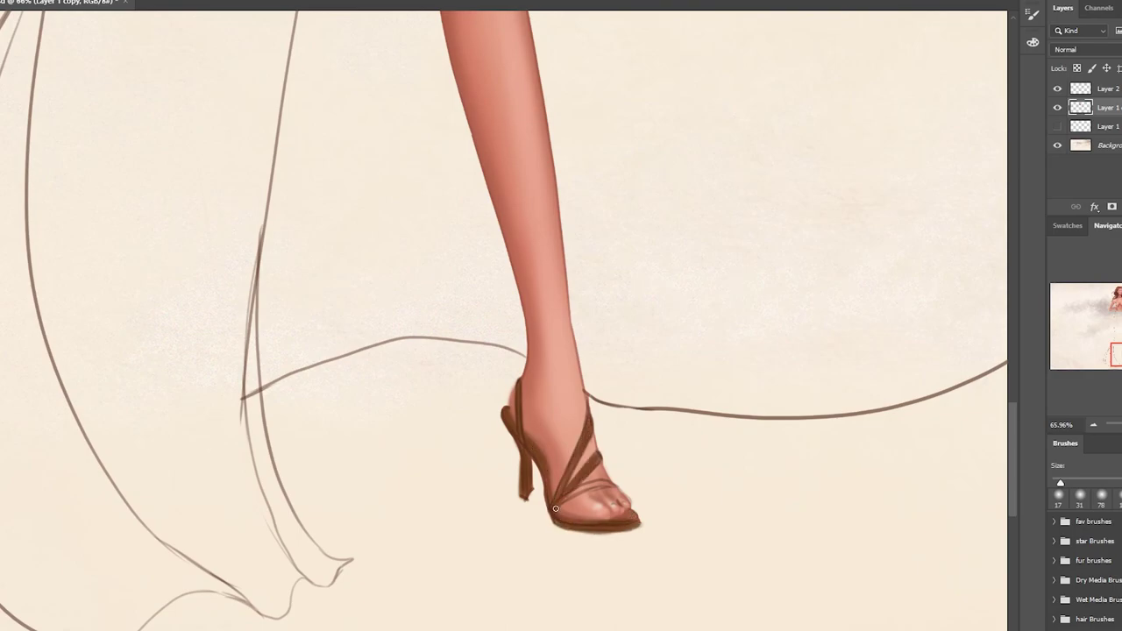
pyautogui.moveTo(616, 480); pyautogui.dragTo(555, 512)
# - Add golden highlights along the sandal heel and straps with a finer brush
pyautogui.rightClick(534, 399)
pyautogui.doubleClick(701, 325)
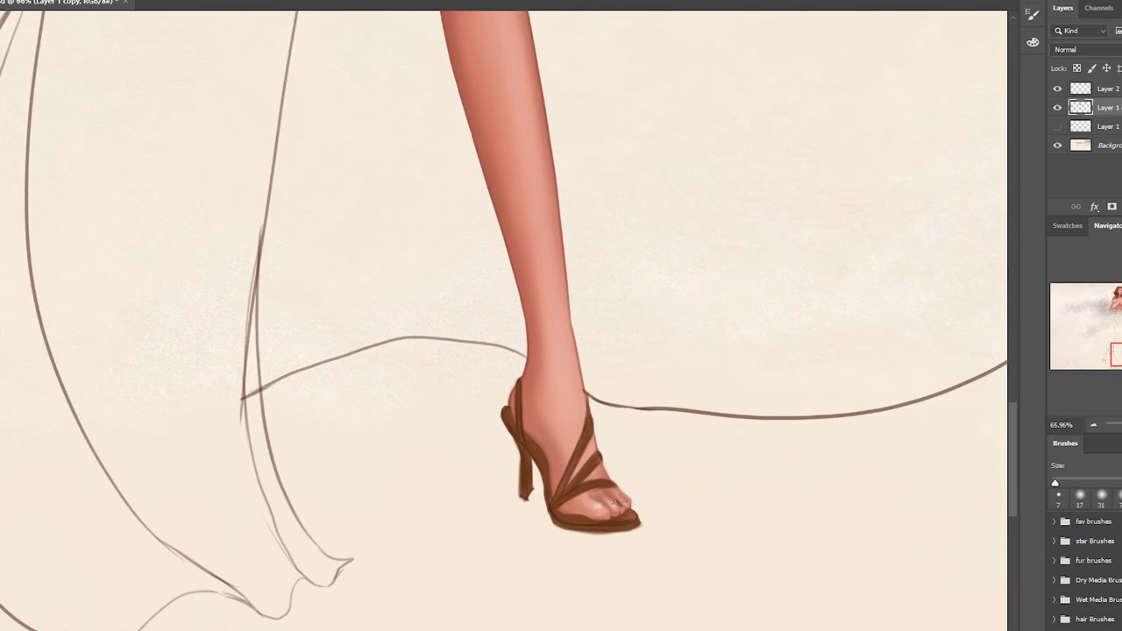
pyautogui.press(']')
pyautogui.press(']')
pyautogui.press(']')
pyautogui.rightClick(592, 426)
pyautogui.moveTo(519, 385); pyautogui.dragTo(517, 426)
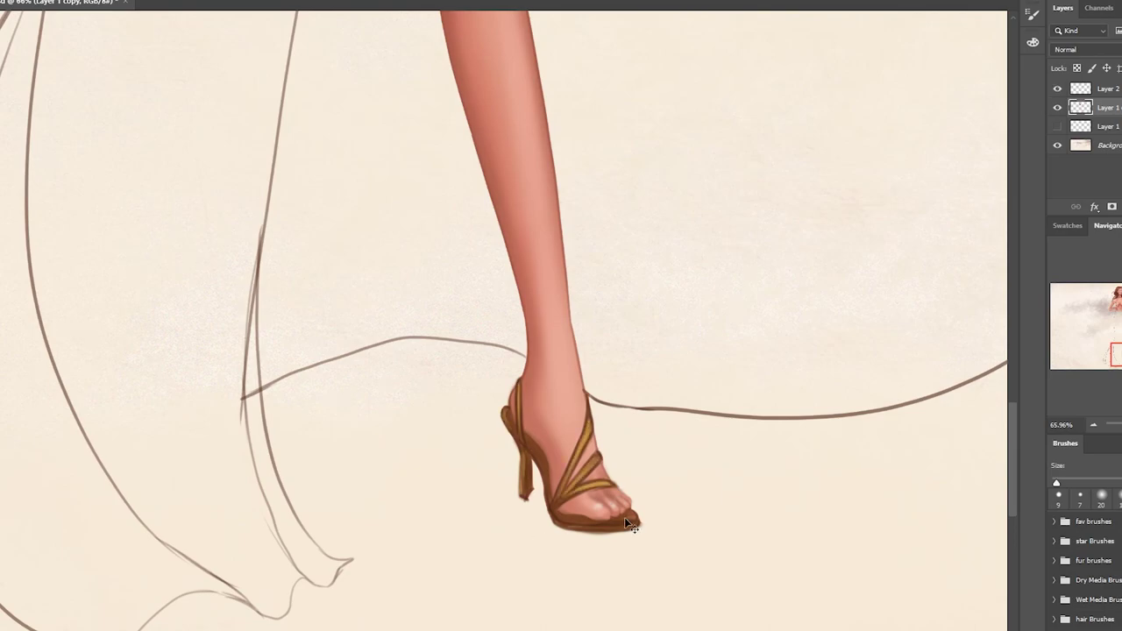
pyautogui.scroll(-3, 587, 529)
pyautogui.scroll(1, 609, 549)
pyautogui.hotkey('ctrl', ',')
pyautogui.scroll(2, 536, 281)
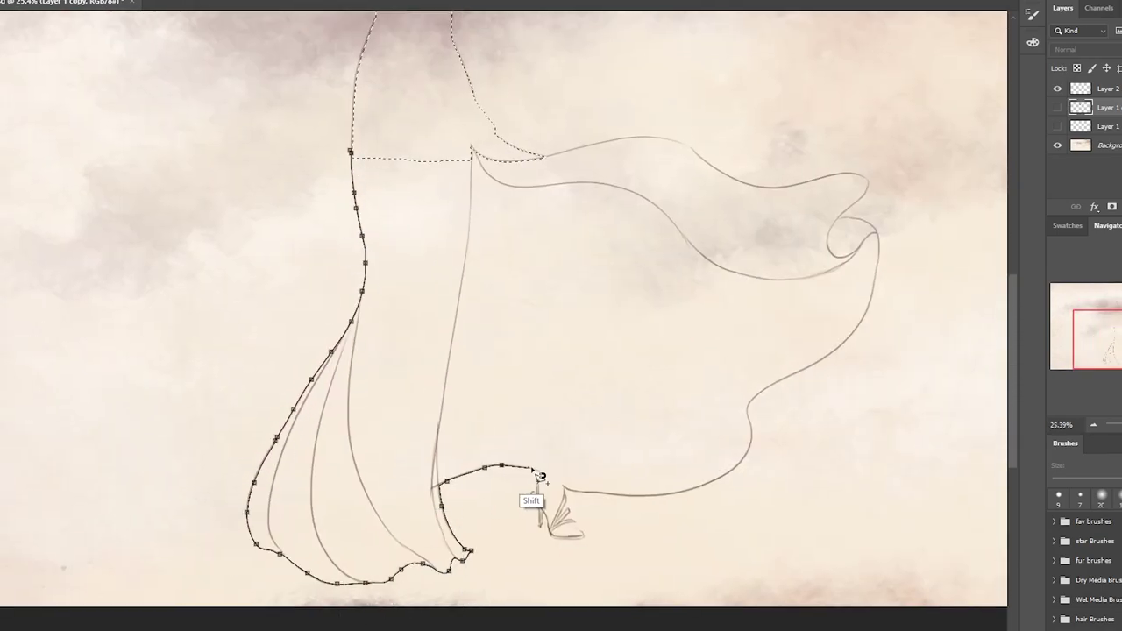
# - Close the gown outline, load it as a selection and paint it solid brown with Hard Round
pyautogui.click(697, 160)
pyautogui.hotkey('ctrl', 'Return')
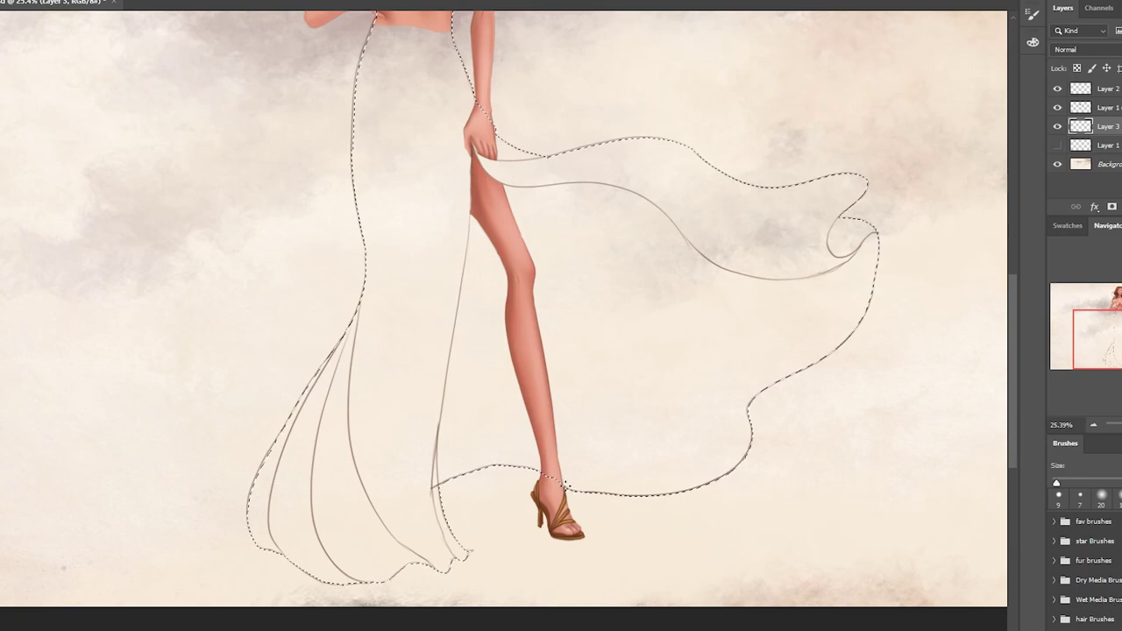
pyautogui.rightClick(527, 204)
pyautogui.doubleClick(700, 290)
pyautogui.moveTo(377, 87); pyautogui.dragTo(333, 561)
pyautogui.moveTo(456, 176); pyautogui.dragTo(561, 473)
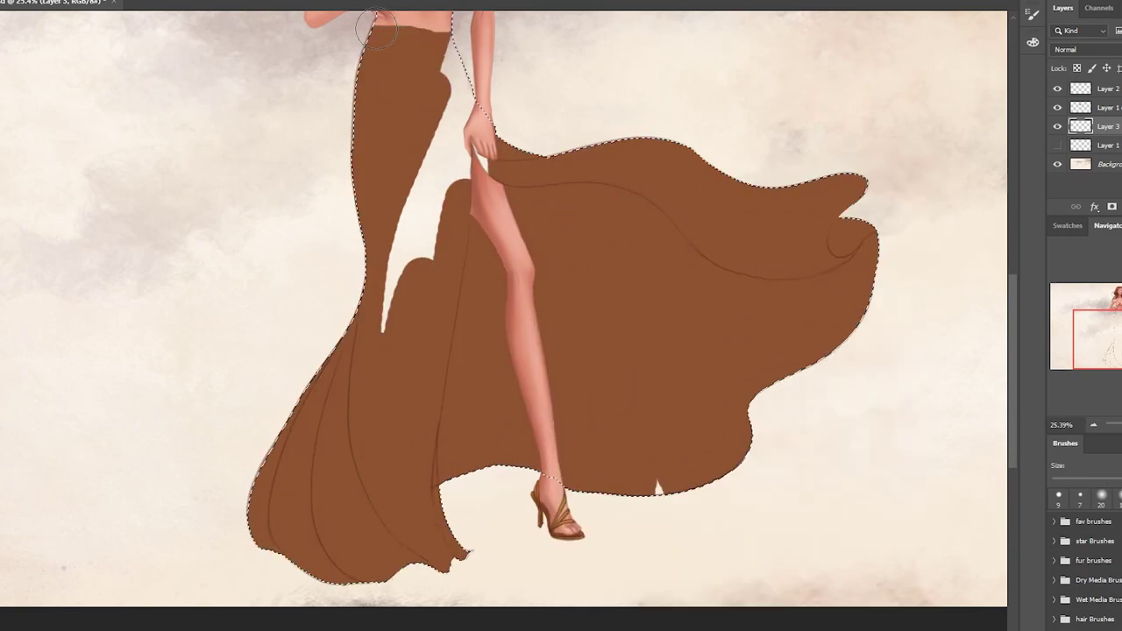
pyautogui.moveTo(597, 219); pyautogui.dragTo(859, 351)
# - Fill the bodice brown on Layer 2, deselect, and merge the gown layer into Layer 2
pyautogui.scroll(5, 489, 270)
pyautogui.click(1081, 88)
pyautogui.moveTo(455, 166); pyautogui.dragTo(465, 281)
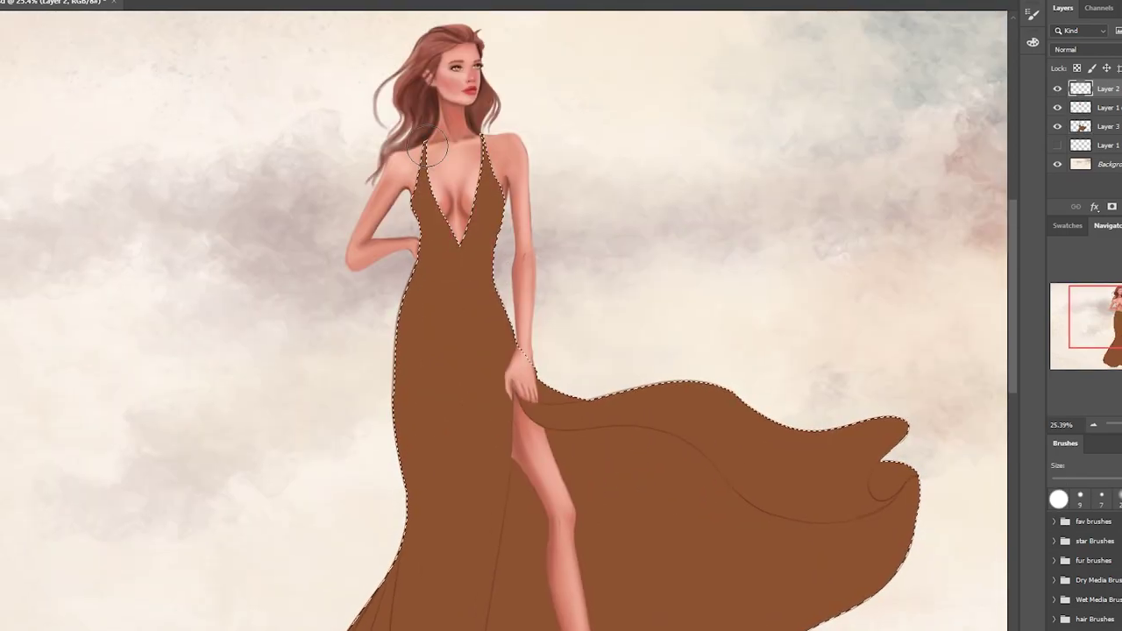
pyautogui.hotkey('ctrl', 'd')
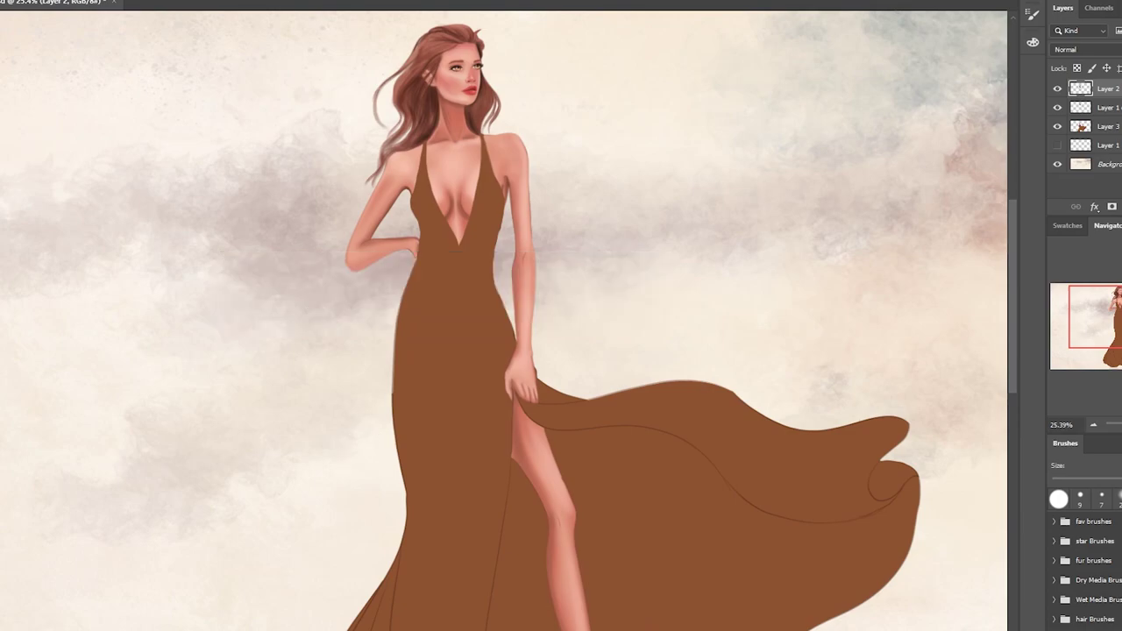
pyautogui.moveTo(1080, 126); pyautogui.dragTo(1080, 107)
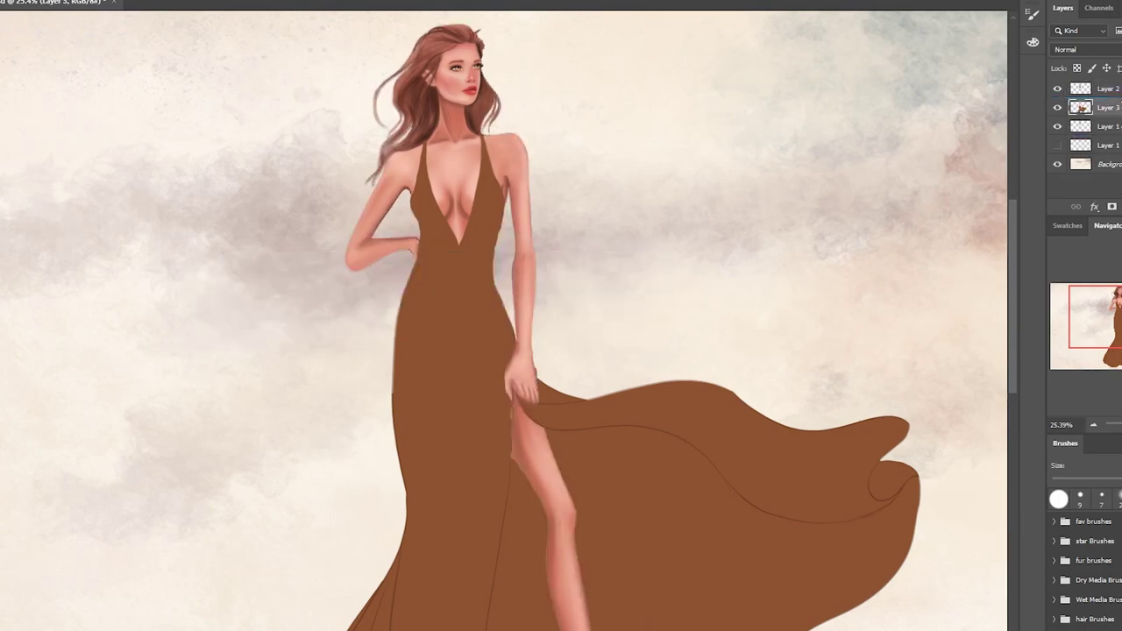
pyautogui.keyDown('shift'); pyautogui.click(1105, 88); pyautogui.keyUp('shift')
pyautogui.hotkey('ctrl', 'e')
# - Zoom in and brush the hand's edge so it sits neatly against the bodice
pyautogui.scroll(5, 434, 274)
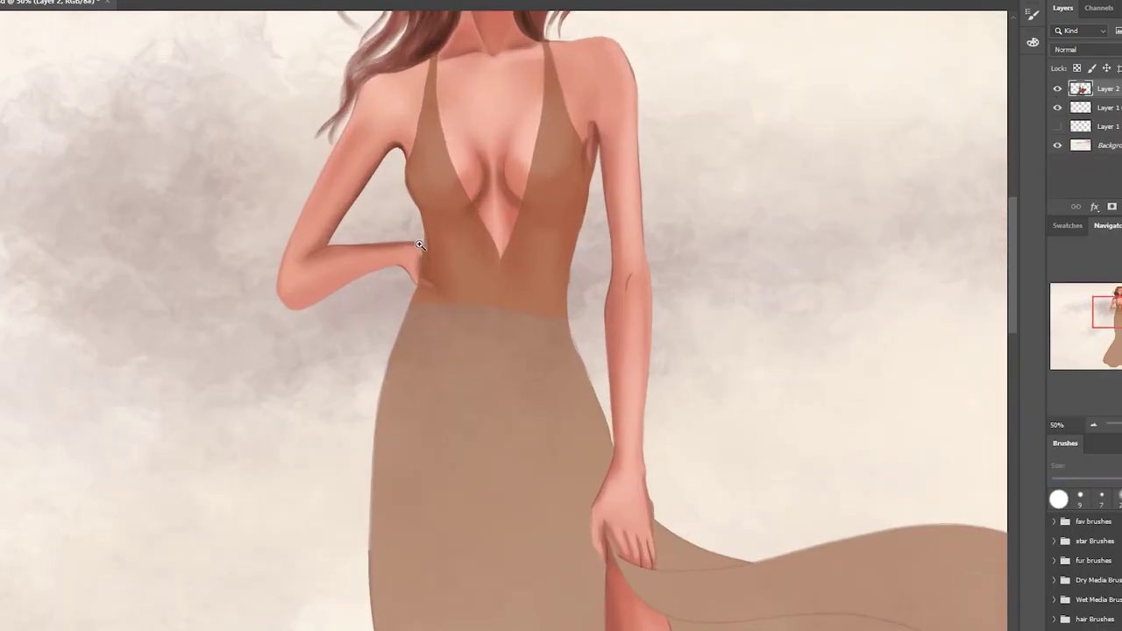
pyautogui.moveTo(434, 273); pyautogui.dragTo(424, 399)
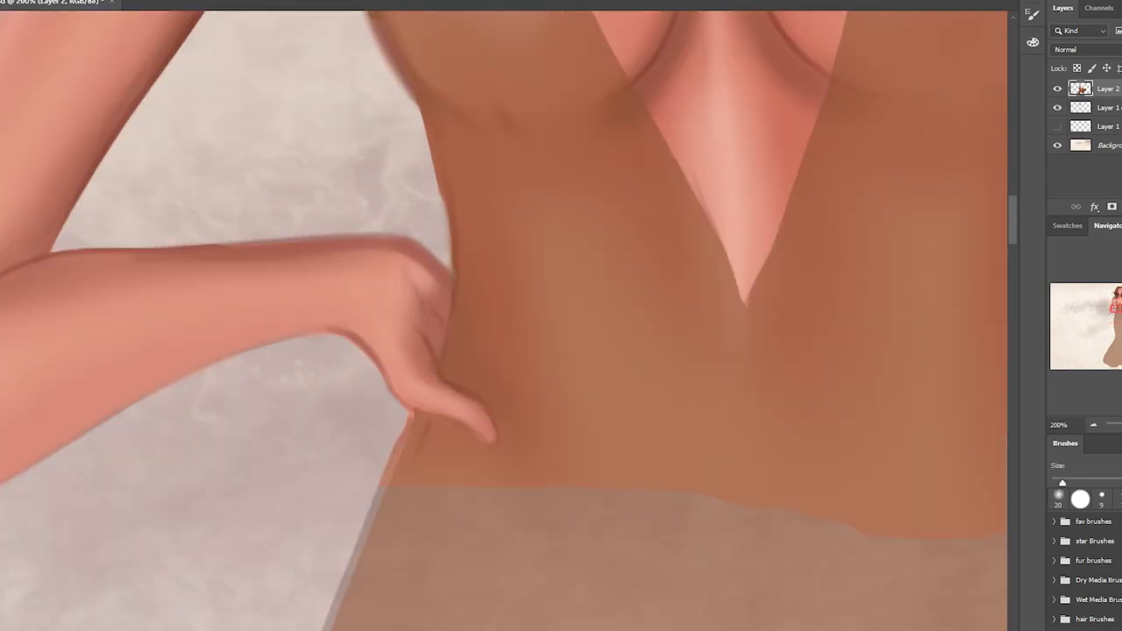
pyautogui.scroll(-5, 616, 465)
pyautogui.scroll(2, 535, 183)
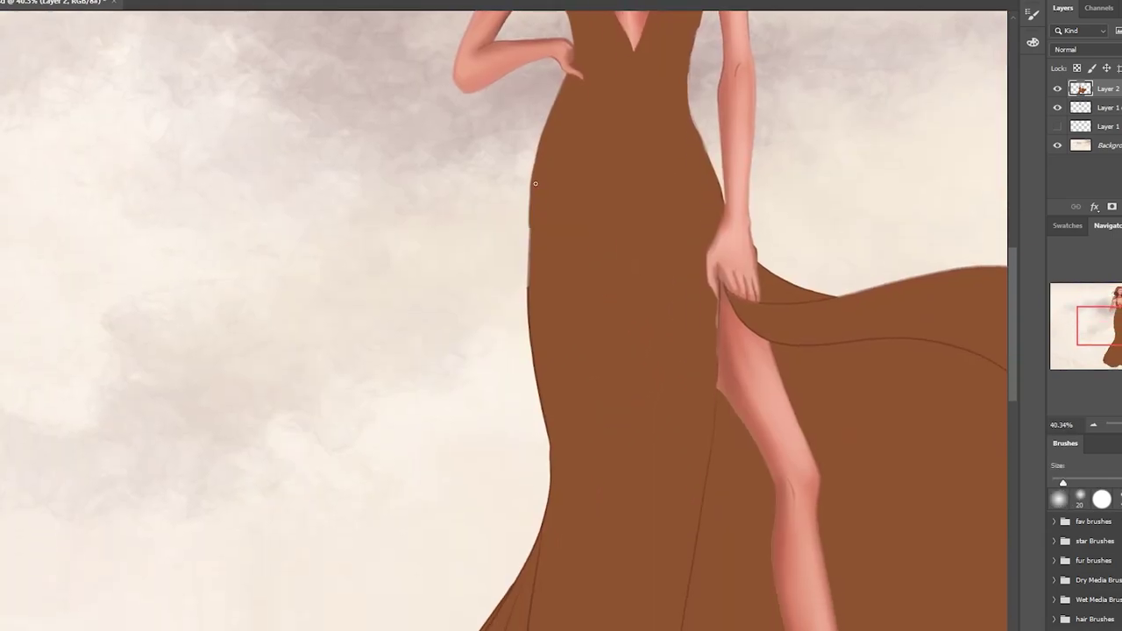
pyautogui.scroll(3, 732, 303)
# - Reselect the Hard Round brush, adjust its size, and bring the flared right skirt into view
pyautogui.rightClick(630, 149)
pyautogui.click(839, 289)
pyautogui.press('Return')
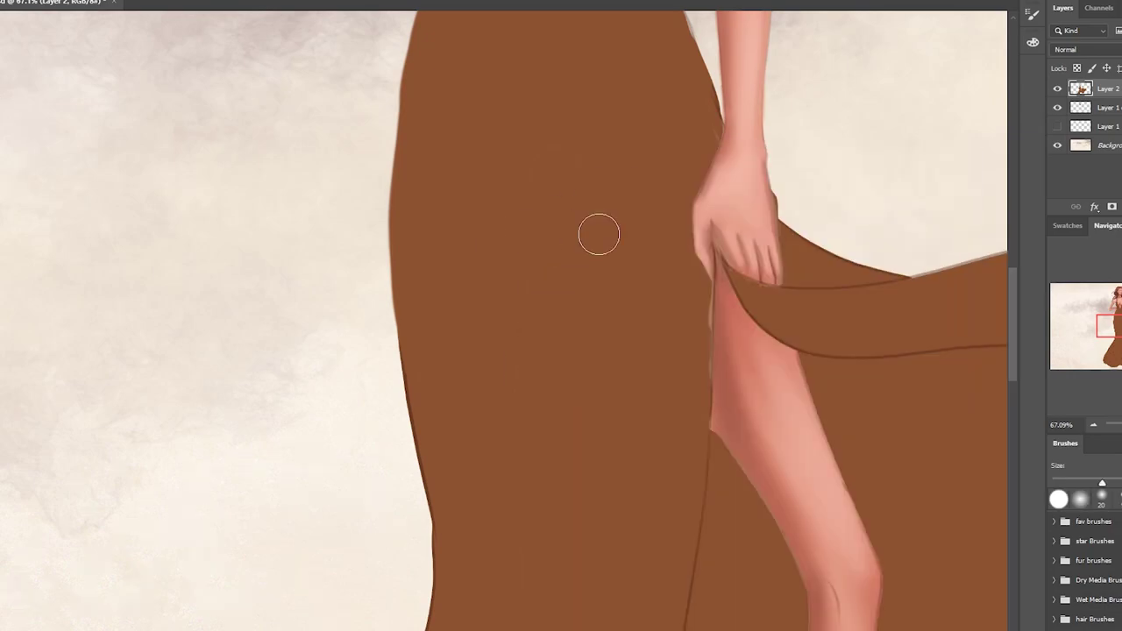
pyautogui.press('[')
pyautogui.press('[')
pyautogui.press('[')
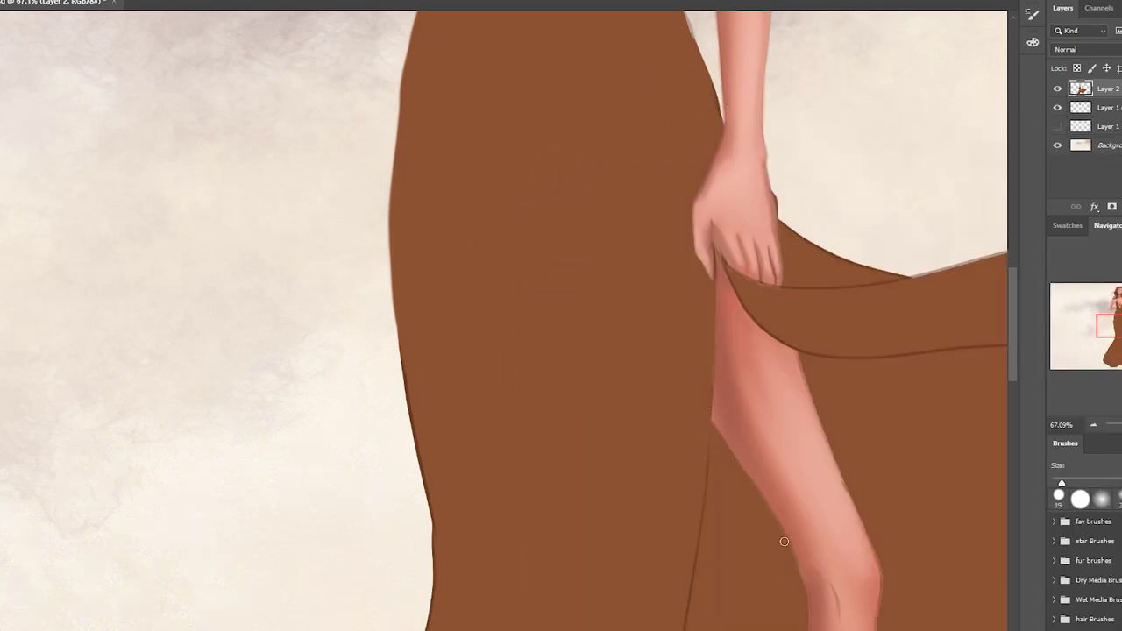
pyautogui.moveTo(853, 371); pyautogui.dragTo(275, 268)
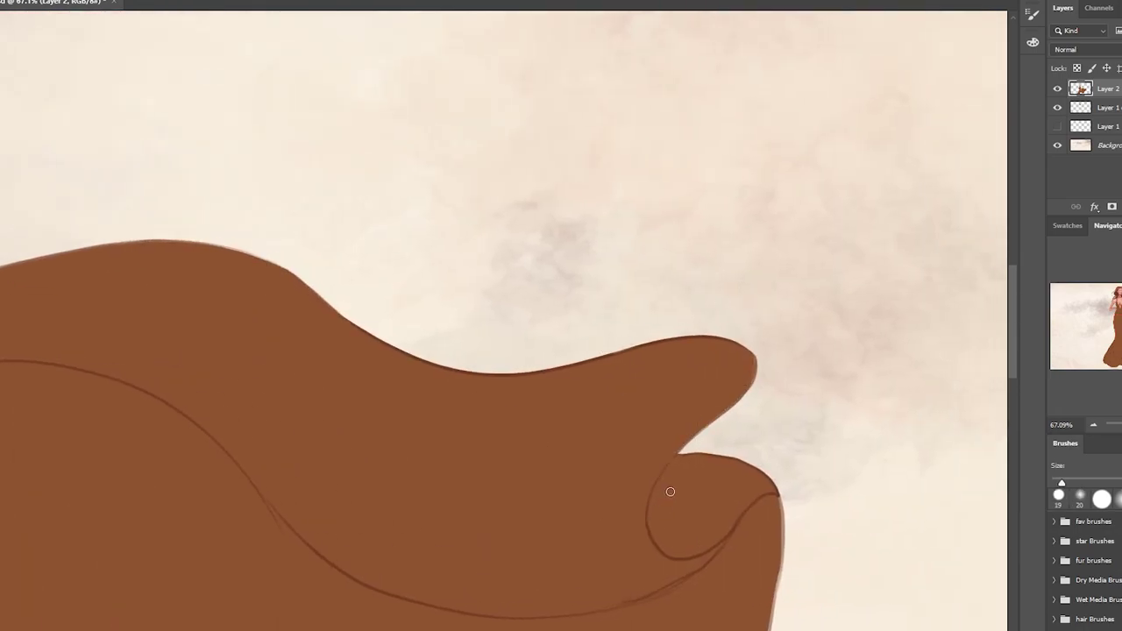
pyautogui.scroll(-3, 669, 488)
pyautogui.scroll(1, 561, 447)
pyautogui.scroll(-2, 561, 446)
# - Brush gold-beige light over the bodice, neckline and chest, and down the waist and hips
pyautogui.rightClick(573, 458)
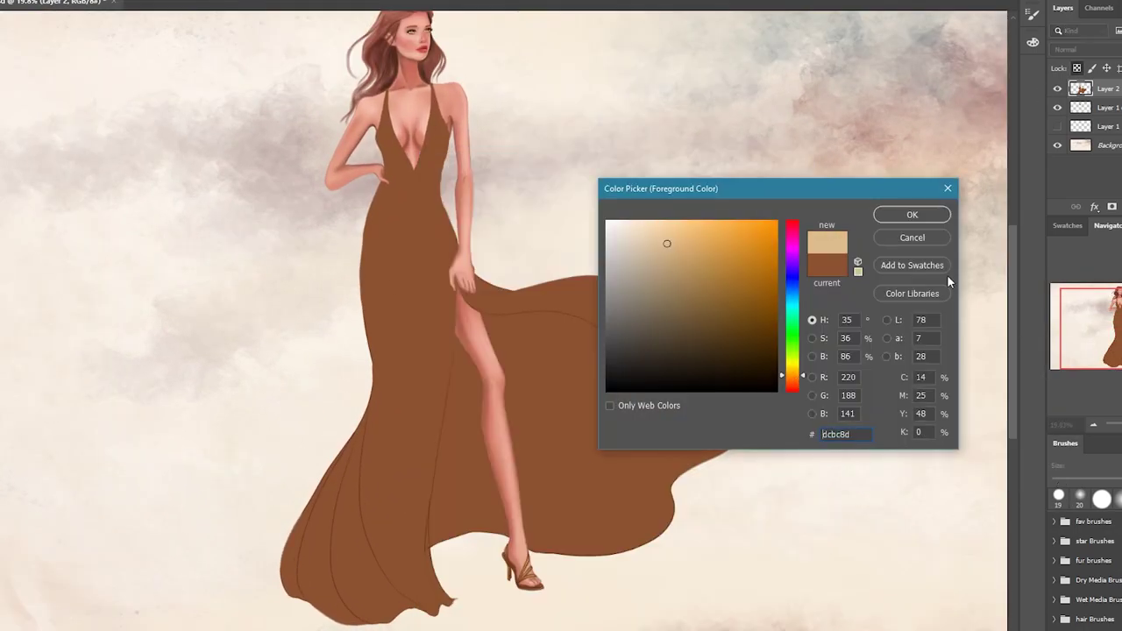
pyautogui.click(912, 215)
pyautogui.moveTo(386, 96); pyautogui.dragTo(439, 141)
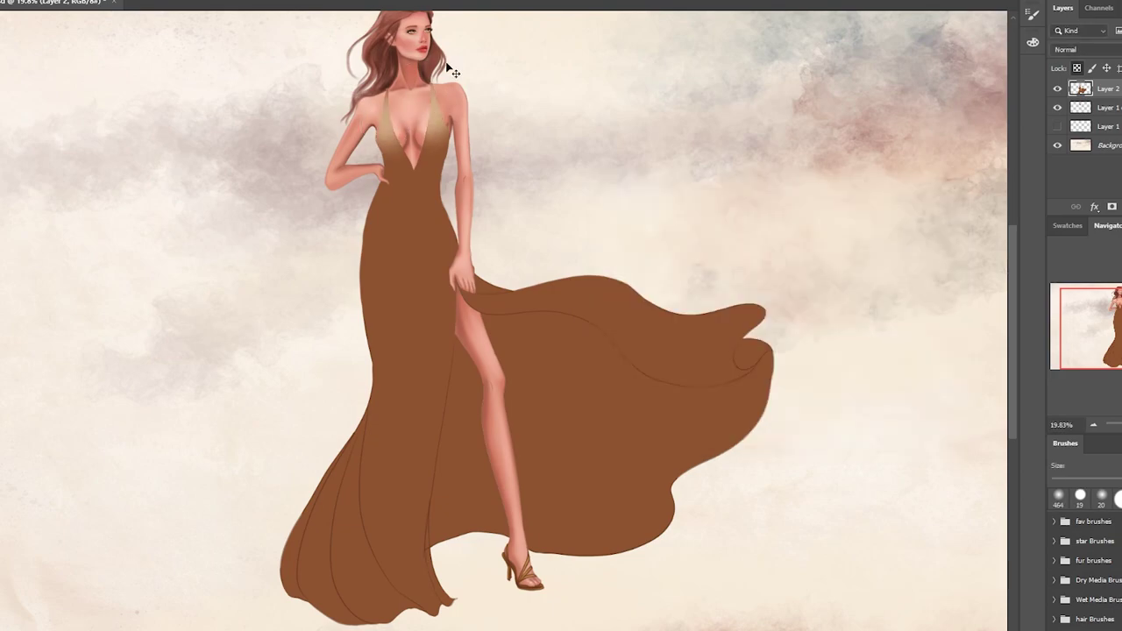
pyautogui.moveTo(456, 61); pyautogui.dragTo(386, 141)
pyautogui.moveTo(443, 97); pyautogui.dragTo(427, 78)
pyautogui.moveTo(410, 158)
pyautogui.mouseDown()
pyautogui.moveTo(433, 301)
pyautogui.moveTo(421, 251)
pyautogui.moveTo(386, 605)
pyautogui.mouseUp()
# - Add warm gold-beige highlights over the lower skirt and the flowing train
pyautogui.moveTo(350, 473); pyautogui.dragTo(302, 605)
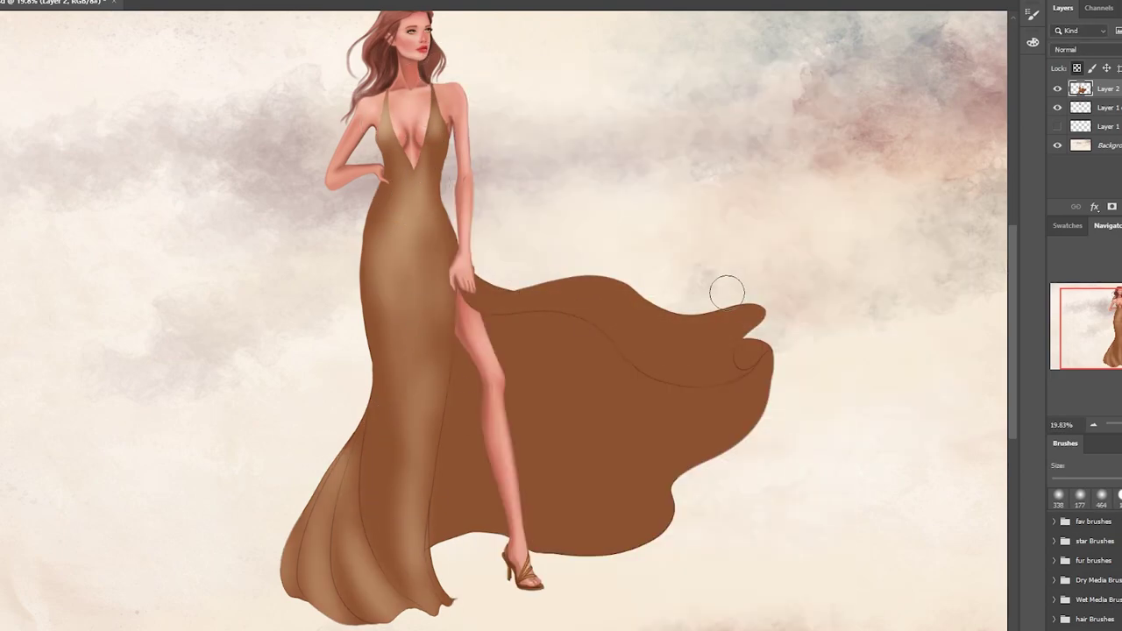
pyautogui.moveTo(727, 293); pyautogui.dragTo(777, 325)
pyautogui.moveTo(508, 303); pyautogui.dragTo(633, 386)
pyautogui.rightClick(633, 387)
pyautogui.press('Return')
pyautogui.moveTo(535, 377); pyautogui.dragTo(551, 438)
pyautogui.moveTo(701, 403); pyautogui.dragTo(464, 471)
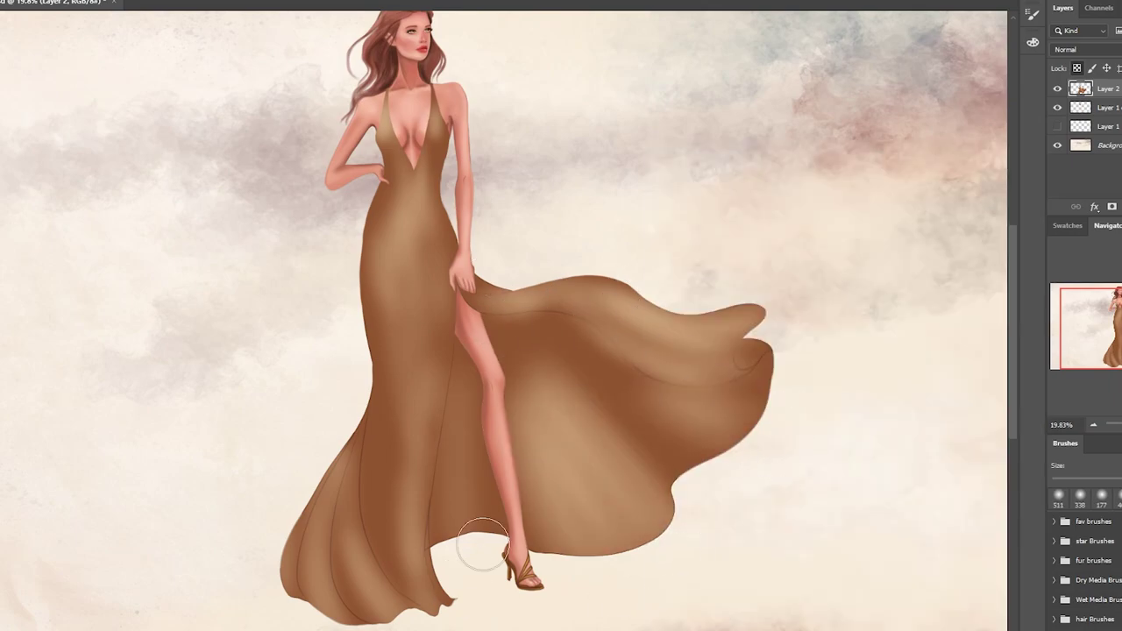
pyautogui.moveTo(473, 526); pyautogui.dragTo(551, 371)
pyautogui.rightClick(552, 370)
pyautogui.moveTo(460, 452); pyautogui.dragTo(453, 527)
pyautogui.rightClick(453, 527)
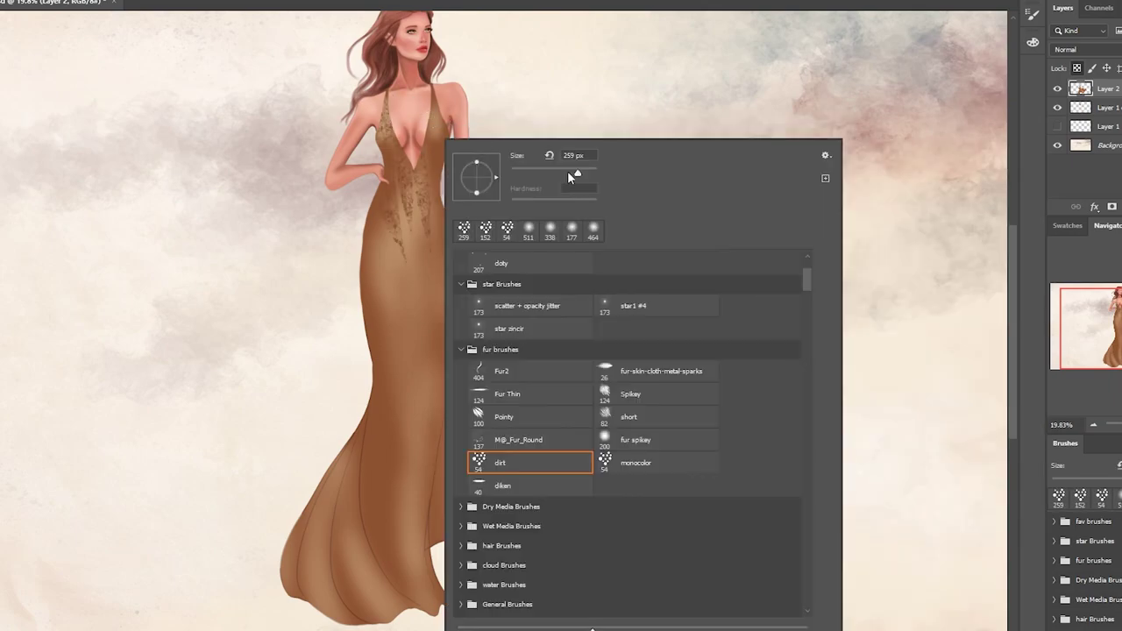
# - Dab the enlarged sparkle brush over the bodice and skirt, undoing the stroke on the upper train
pyautogui.press('Return')
pyautogui.moveTo(412, 132); pyautogui.dragTo(420, 517)
pyautogui.moveTo(386, 421); pyautogui.dragTo(316, 614)
pyautogui.moveTo(420, 605)
pyautogui.mouseDown()
pyautogui.moveTo(456, 312)
pyautogui.moveTo(526, 526)
pyautogui.mouseUp()
pyautogui.moveTo(518, 385)
pyautogui.mouseDown()
pyautogui.moveTo(538, 321)
pyautogui.moveTo(664, 275)
pyautogui.moveTo(513, 276)
pyautogui.mouseUp()
pyautogui.hotkey('ctrl', 'z')
pyautogui.hotkey('ctrl', 'z')
pyautogui.hotkey('ctrl', 'z')
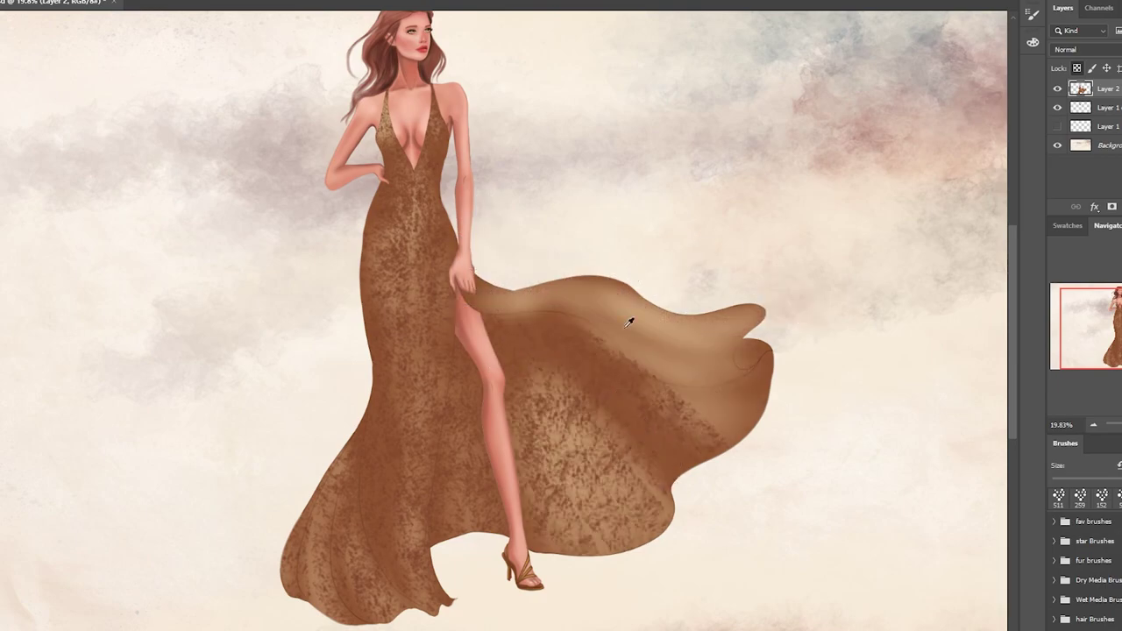
pyautogui.rightClick(631, 151)
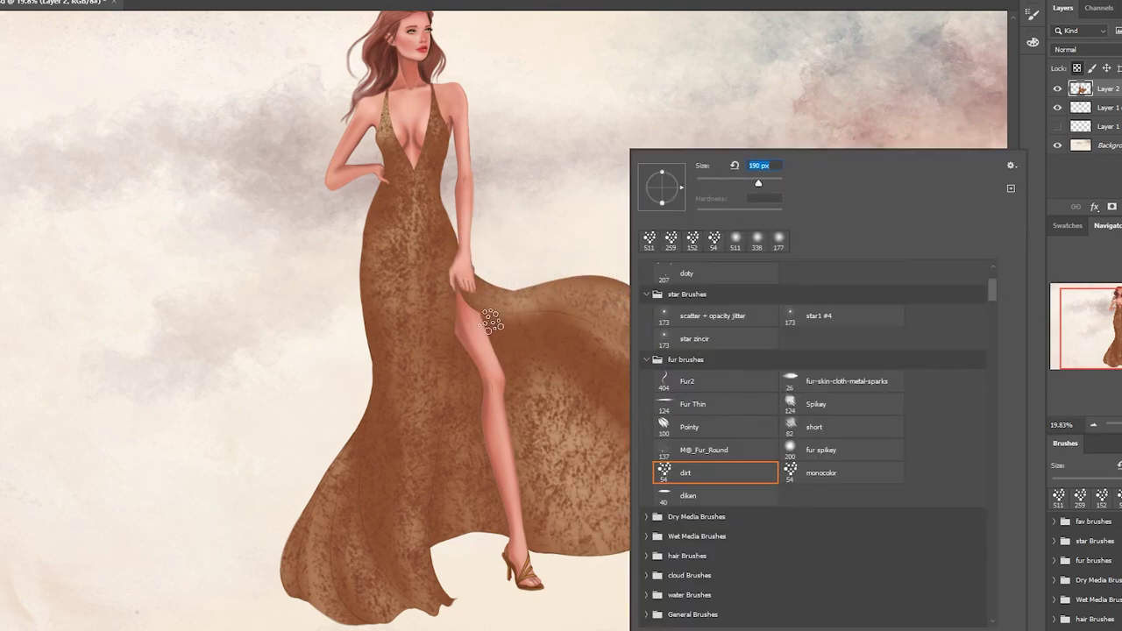
pyautogui.doubleClick(664, 466)
# - Texture the bodice, then set a 511 px favourite brush with a darker brown colour
pyautogui.moveTo(430, 79)
pyautogui.mouseDown()
pyautogui.moveTo(408, 228)
pyautogui.moveTo(434, 263)
pyautogui.mouseUp()
pyautogui.rightClick(461, 151)
pyautogui.press('Return')
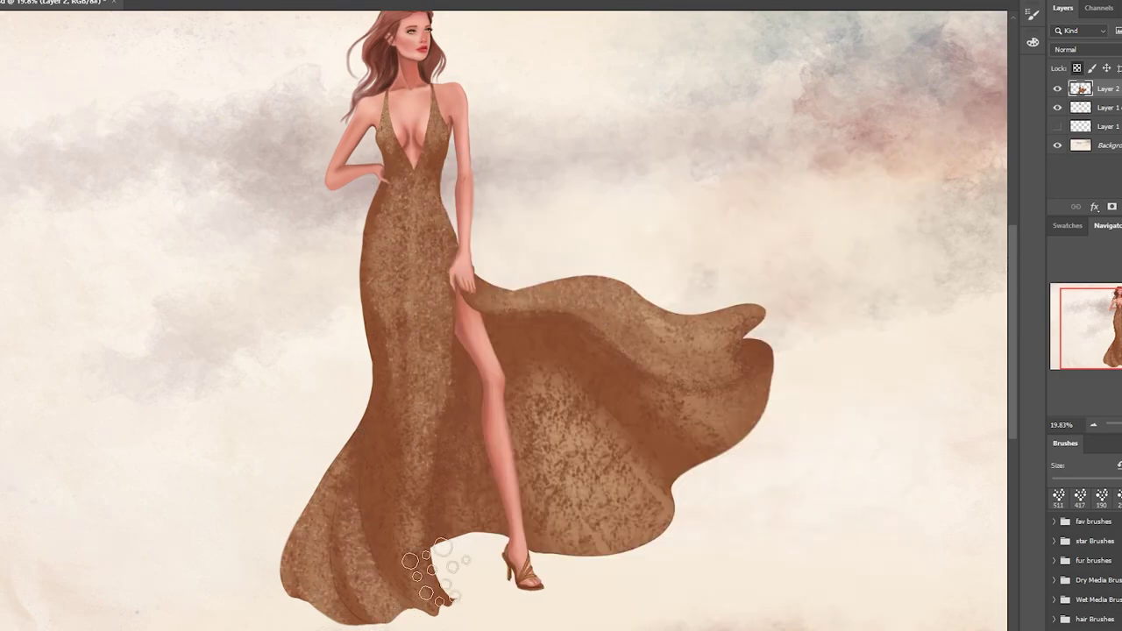
pyautogui.rightClick(614, 151)
pyautogui.doubleClick(696, 316)
pyautogui.click(724, 348)
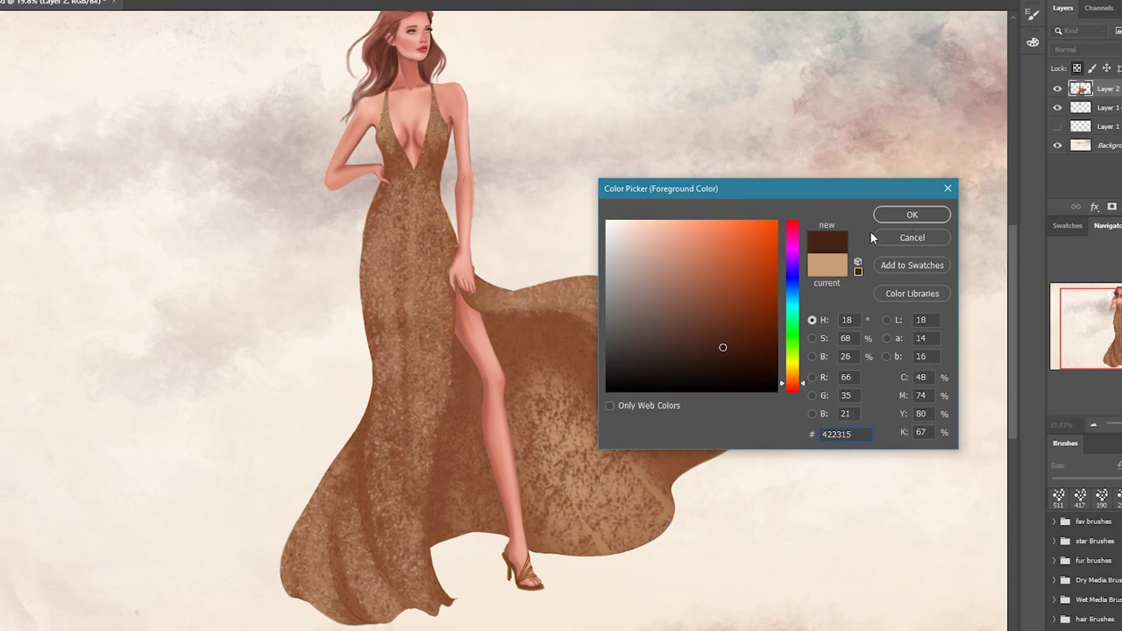
pyautogui.press('Return')
# - Shade the gown's left folds, the area beside the leg and the train's large fold darker
pyautogui.moveTo(375, 412); pyautogui.dragTo(344, 613)
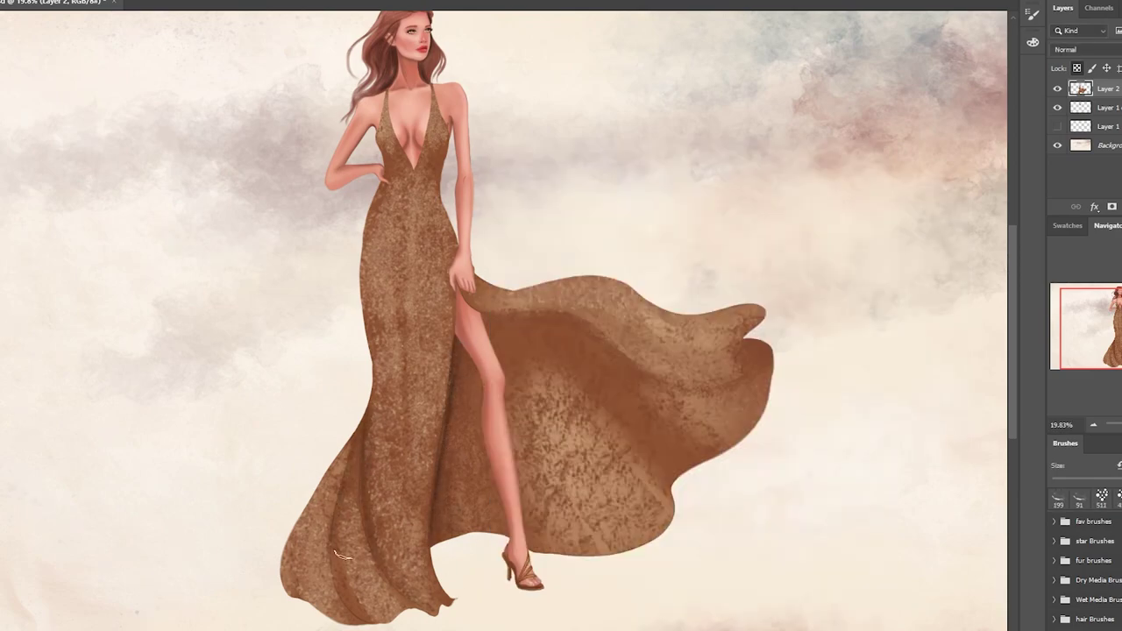
pyautogui.rightClick(494, 304)
pyautogui.doubleClick(495, 304)
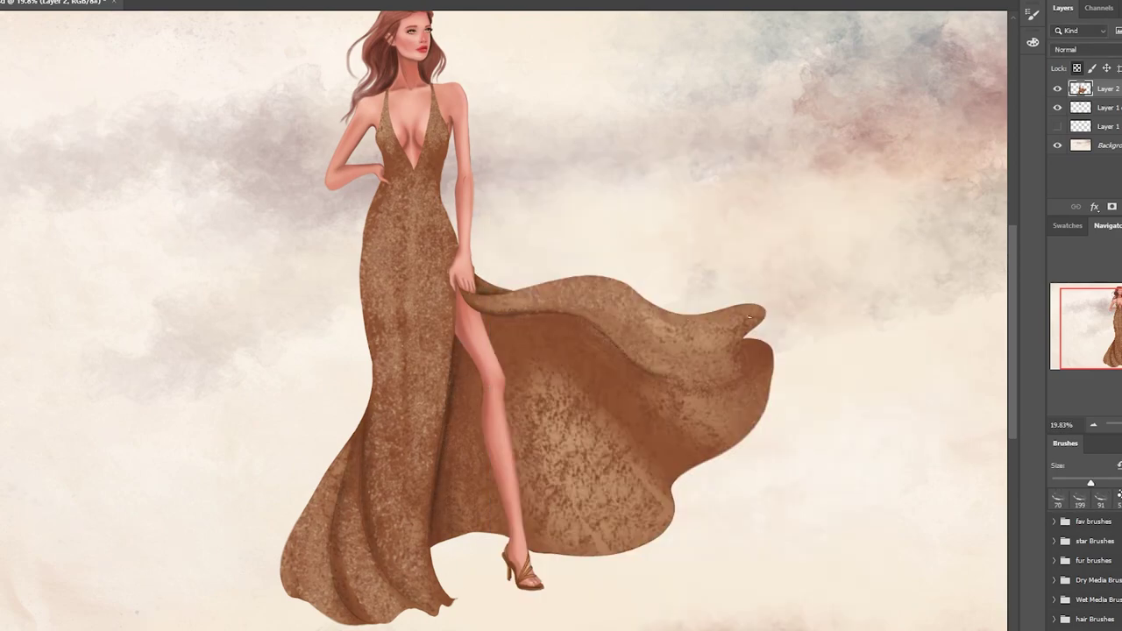
pyautogui.rightClick(750, 370)
pyautogui.doubleClick(868, 313)
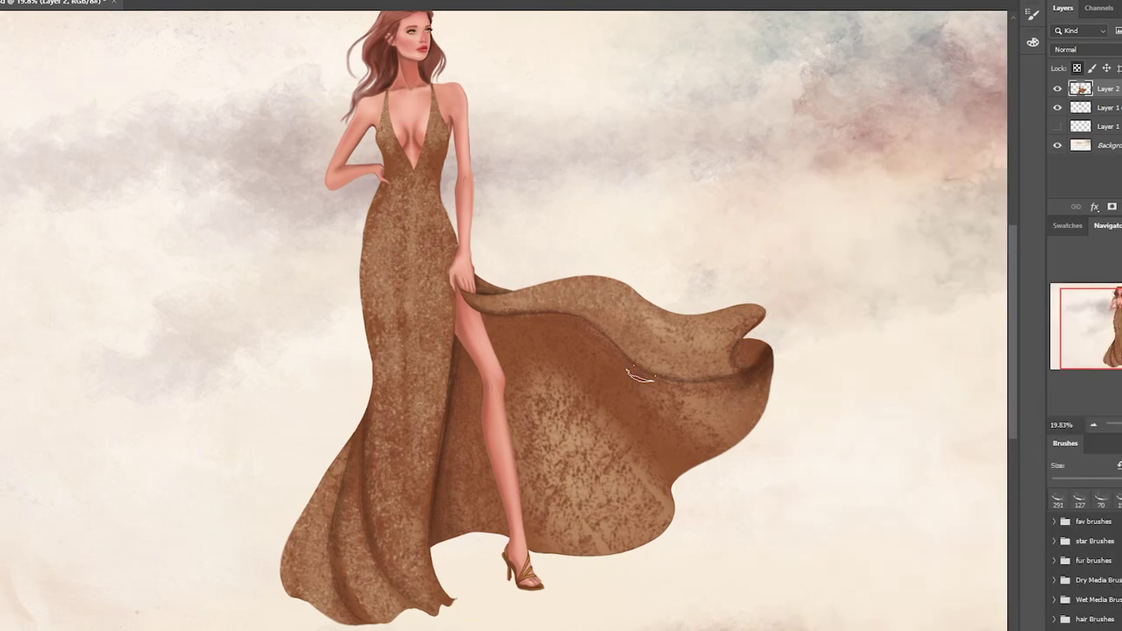
pyautogui.moveTo(516, 374); pyautogui.dragTo(511, 524)
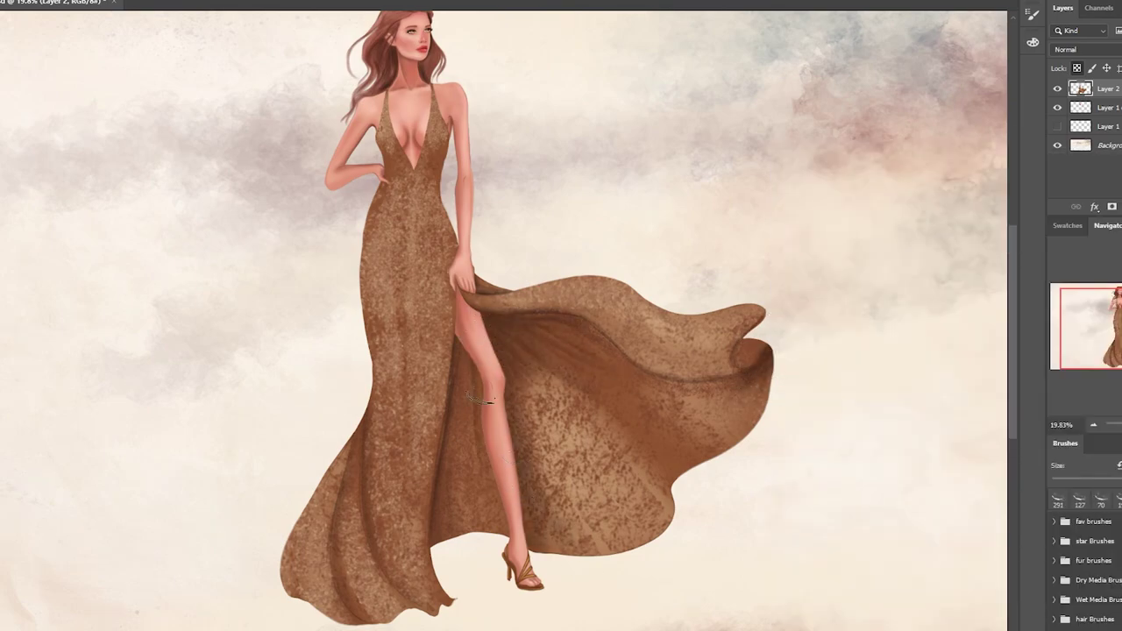
pyautogui.moveTo(526, 359); pyautogui.dragTo(667, 464)
# - Draw a dark line along the fold's top and deepen shading on the torso, edges and left hem
pyautogui.rightClick(668, 386)
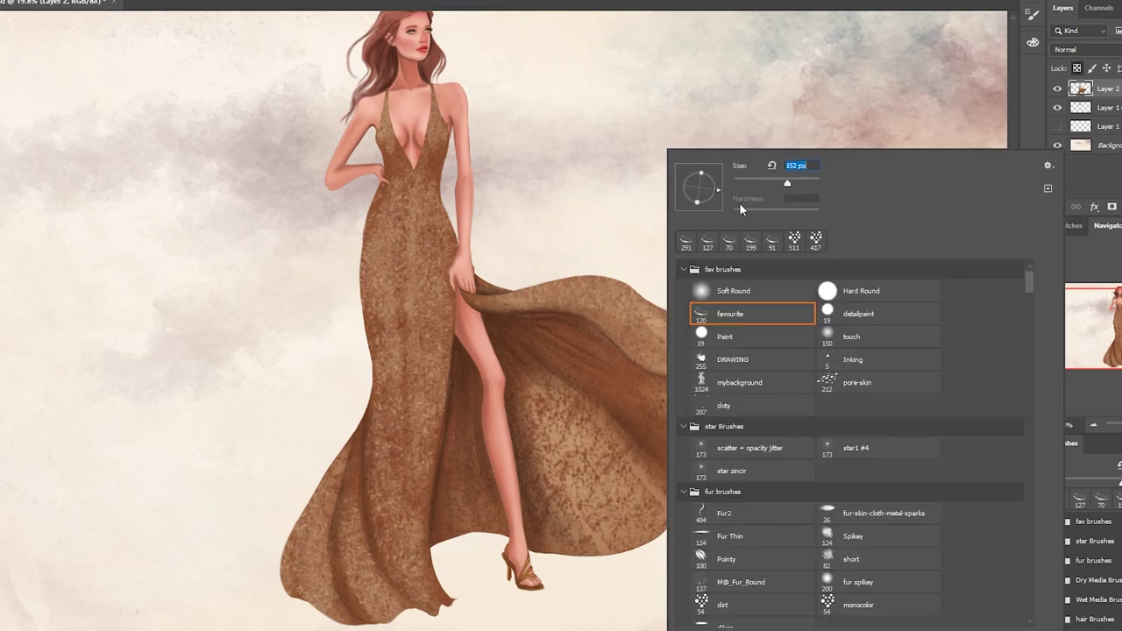
pyautogui.doubleClick(745, 315)
pyautogui.moveTo(762, 379); pyautogui.dragTo(522, 321)
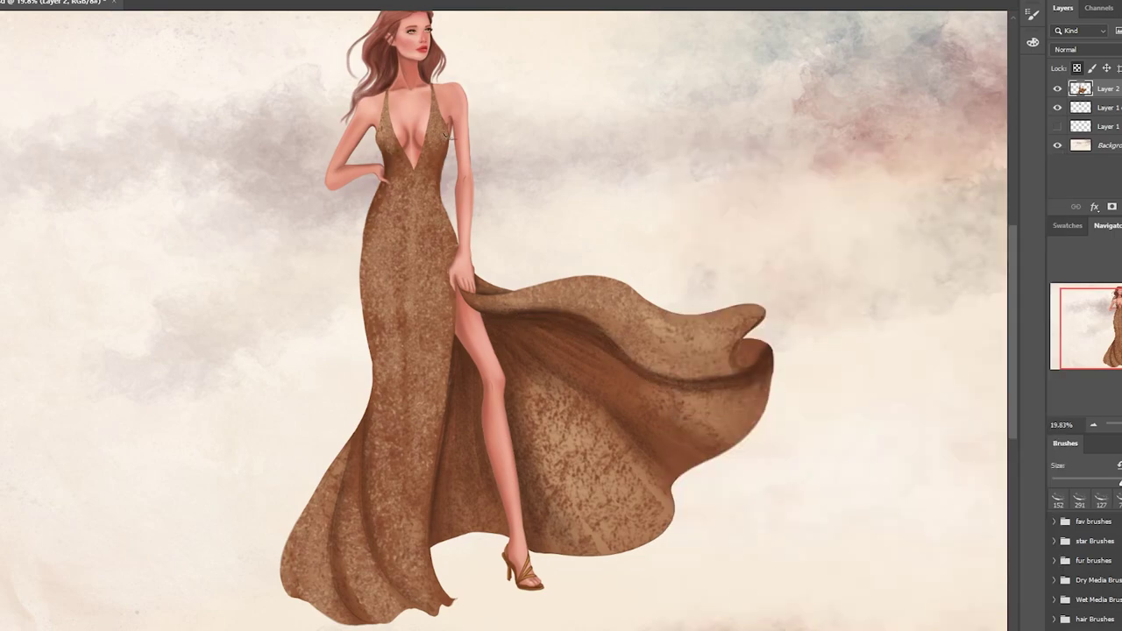
pyautogui.moveTo(448, 140); pyautogui.dragTo(456, 254)
pyautogui.moveTo(368, 245)
pyautogui.mouseDown()
pyautogui.moveTo(386, 579)
pyautogui.moveTo(447, 605)
pyautogui.mouseUp()
pyautogui.moveTo(372, 504); pyautogui.dragTo(358, 601)
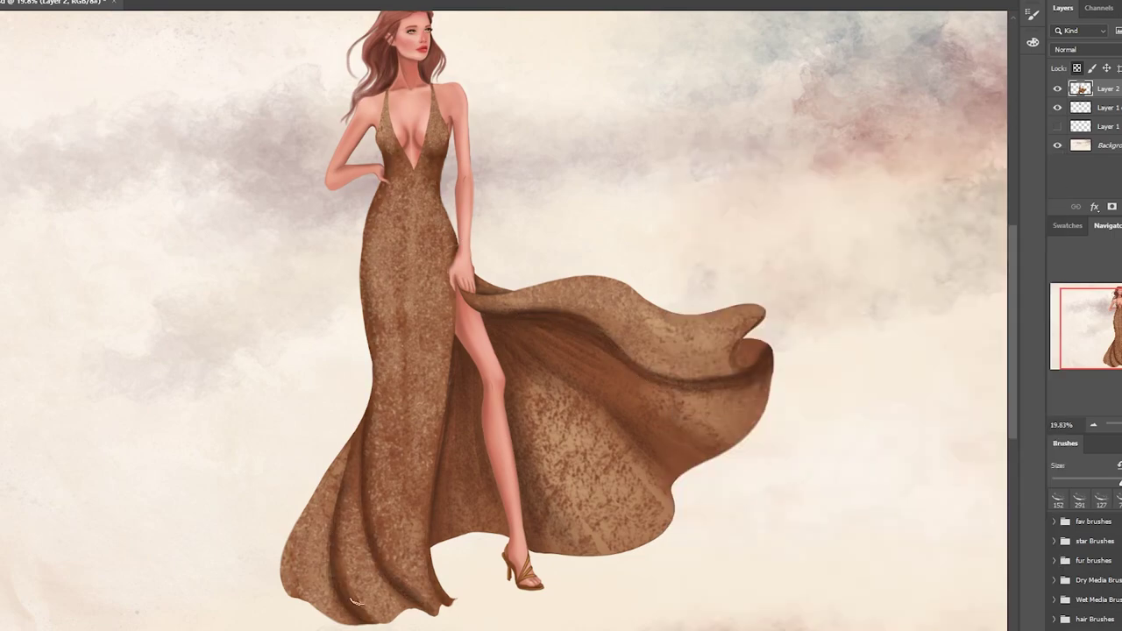
pyautogui.moveTo(338, 456); pyautogui.dragTo(298, 597)
pyautogui.moveTo(377, 561); pyautogui.dragTo(355, 618)
# - Add a torso stroke, then speckle the lower skirt fold with a scatter brush
pyautogui.rightClick(574, 351)
pyautogui.doubleClick(622, 318)
pyautogui.moveTo(434, 250); pyautogui.dragTo(425, 350)
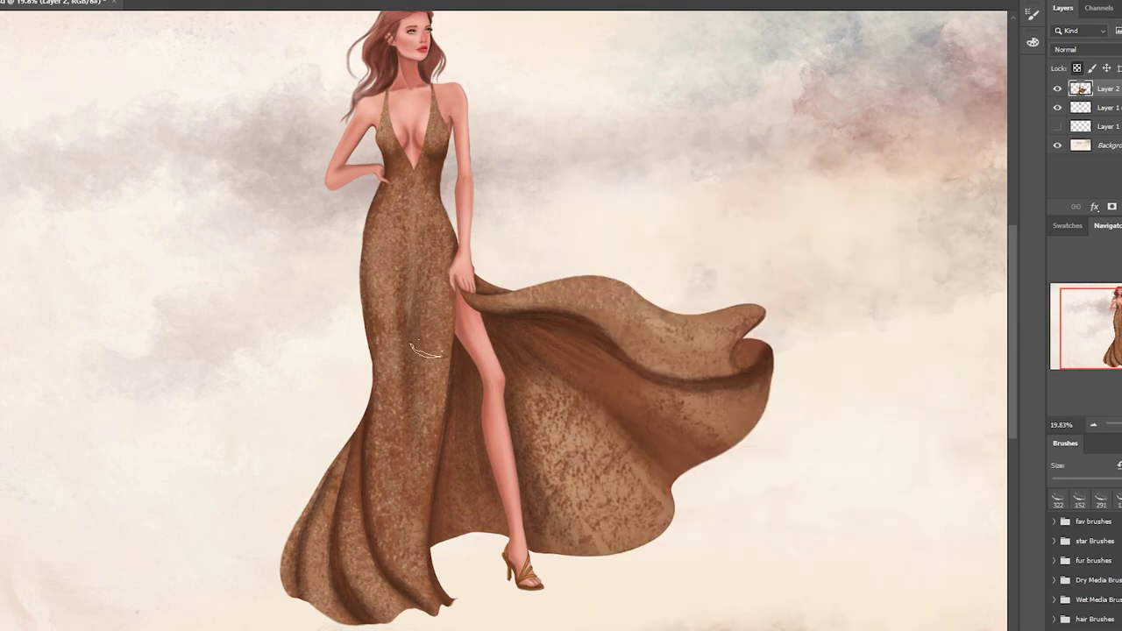
pyautogui.rightClick(629, 494)
pyautogui.doubleClick(601, 602)
pyautogui.moveTo(614, 421)
pyautogui.mouseDown()
pyautogui.moveTo(595, 484)
pyautogui.moveTo(574, 447)
pyautogui.mouseUp()
# - Paint bright golden strokes over the bodice and golden sparkle across the gown
pyautogui.moveTo(681, 183); pyautogui.dragTo(694, 182)
pyautogui.press('Return')
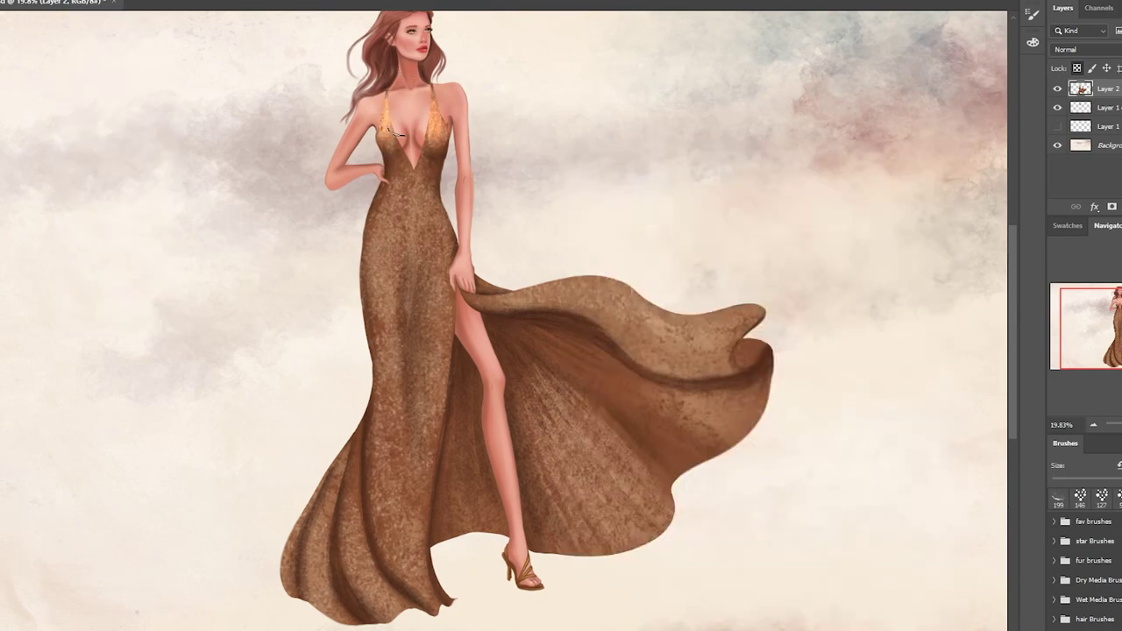
pyautogui.rightClick(536, 151)
pyautogui.moveTo(404, 219); pyautogui.dragTo(333, 596)
pyautogui.moveTo(596, 526)
pyautogui.mouseDown()
pyautogui.moveTo(517, 284)
pyautogui.moveTo(784, 285)
pyautogui.mouseUp()
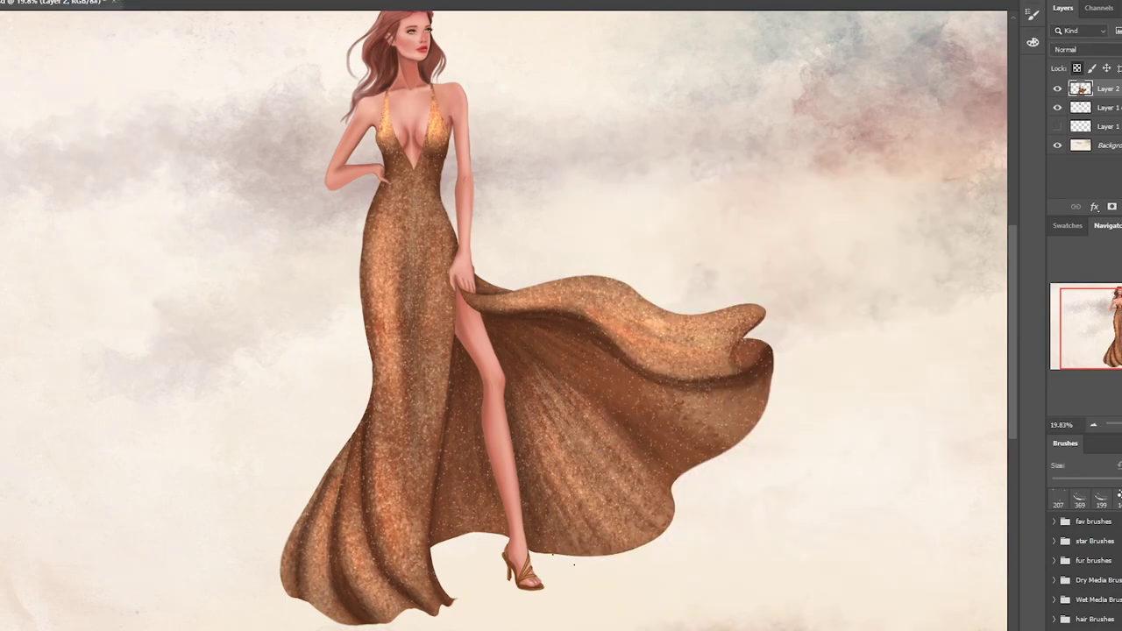
# - Switch to the pore-skin texture brush and adjust its preset settings
pyautogui.rightClick(421, 147)
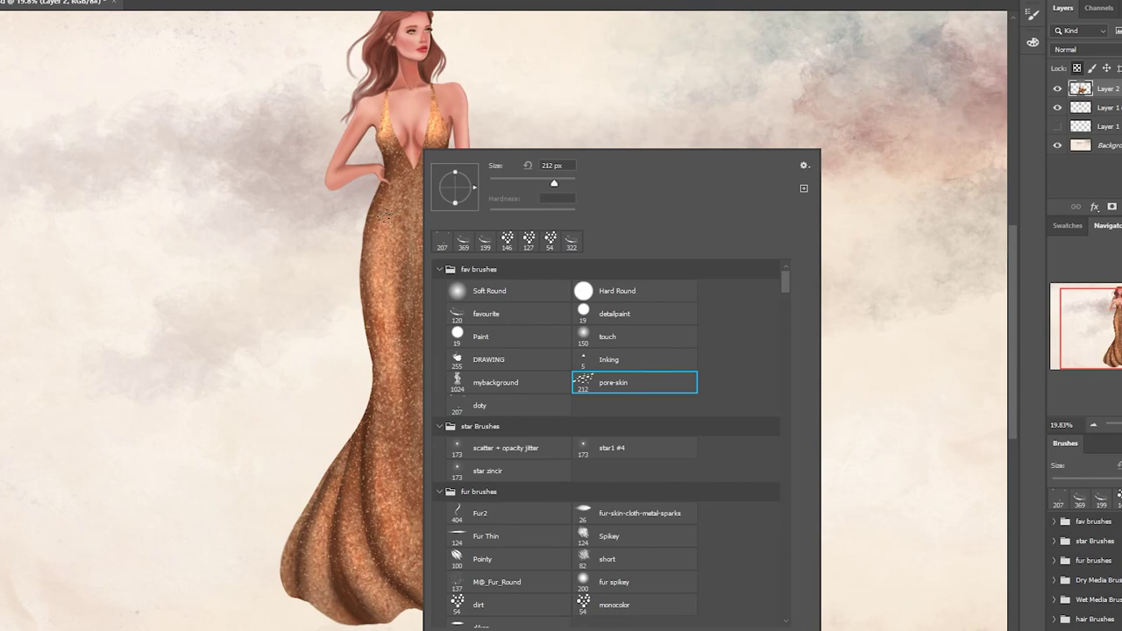
pyautogui.click(921, 213)
pyautogui.rightClick(636, 149)
pyautogui.press('Return')
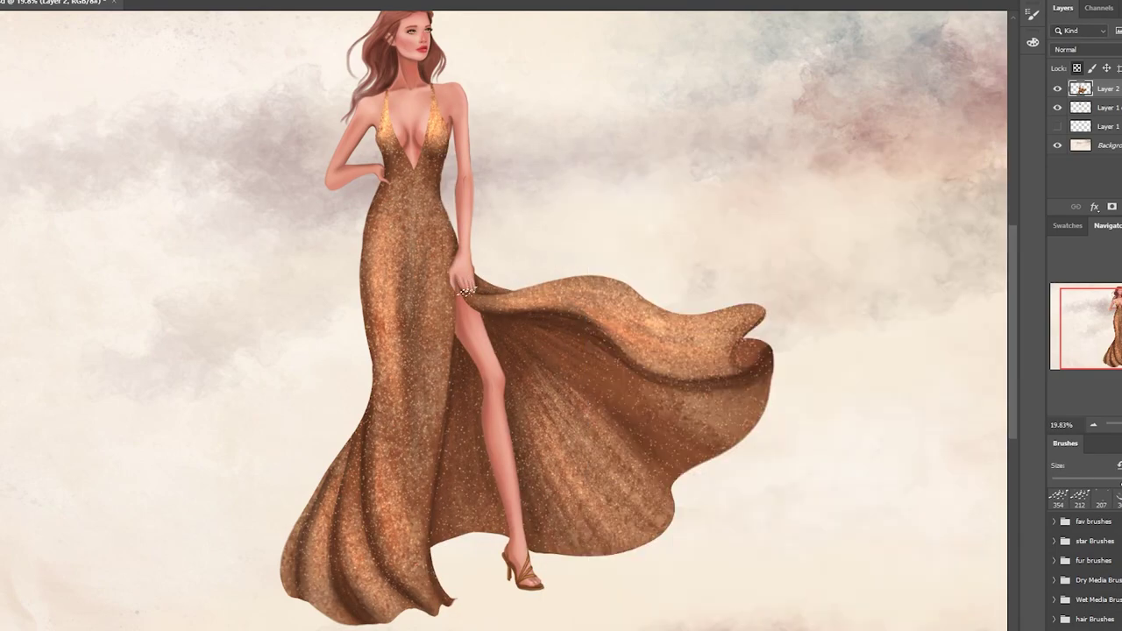
pyautogui.rightClick(762, 346)
pyautogui.scroll(-1, 807, 430)
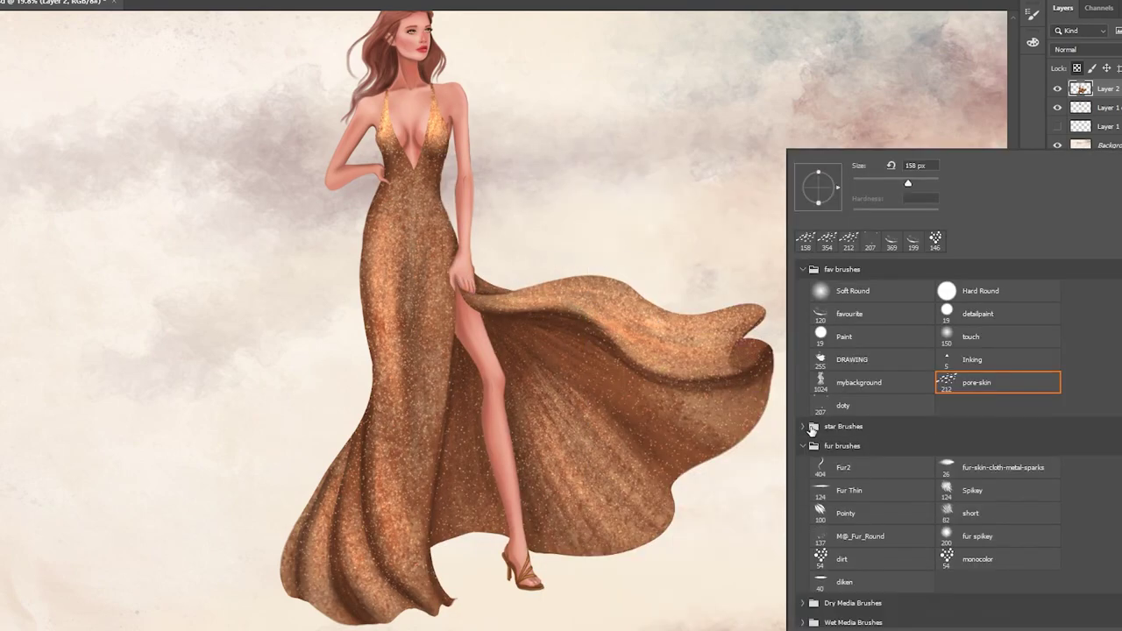
pyautogui.press('Return')
pyautogui.hotkey('ctrl', 'l')
# - Apply Levels with white input 206 and gamma 1.16 to brighten the gown
pyautogui.moveTo(667, 208); pyautogui.dragTo(718, 101)
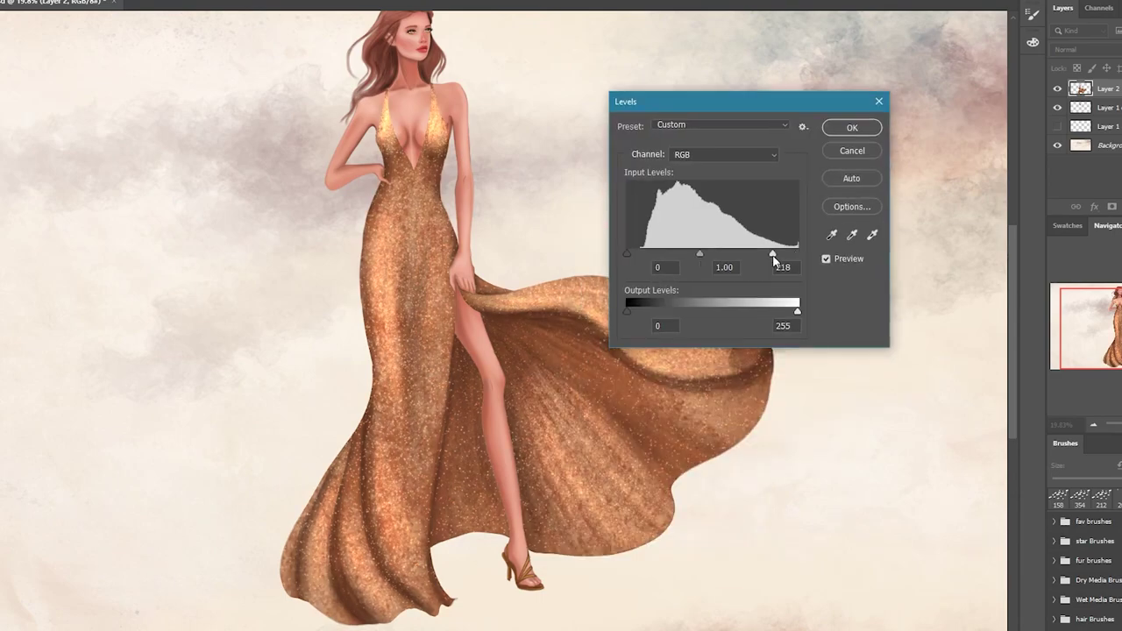
pyautogui.moveTo(799, 254); pyautogui.dragTo(765, 254)
pyautogui.moveTo(696, 254); pyautogui.dragTo(688, 255)
pyautogui.press('Return')
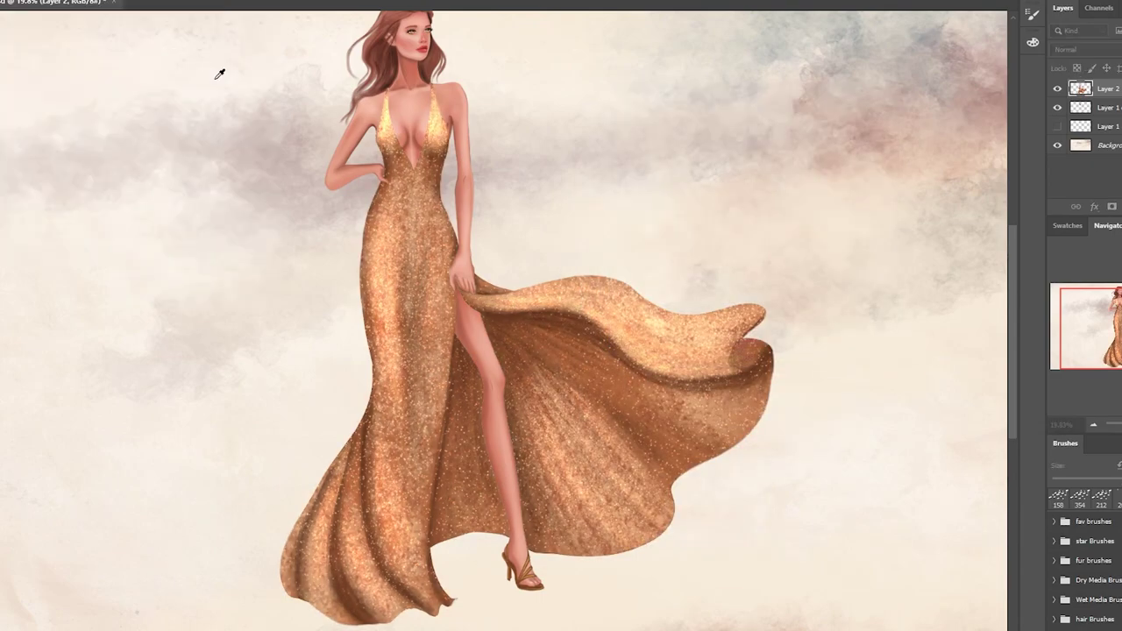
# - Lower the gown's saturation to -15 in Hue/Saturation and pick a different brush
pyautogui.hotkey('ctrl', 'u')
pyautogui.moveTo(918, 384); pyautogui.dragTo(820, 263)
pyautogui.moveTo(917, 390); pyautogui.dragTo(908, 393)
pyautogui.press('Return')
pyautogui.rightClick(912, 391)
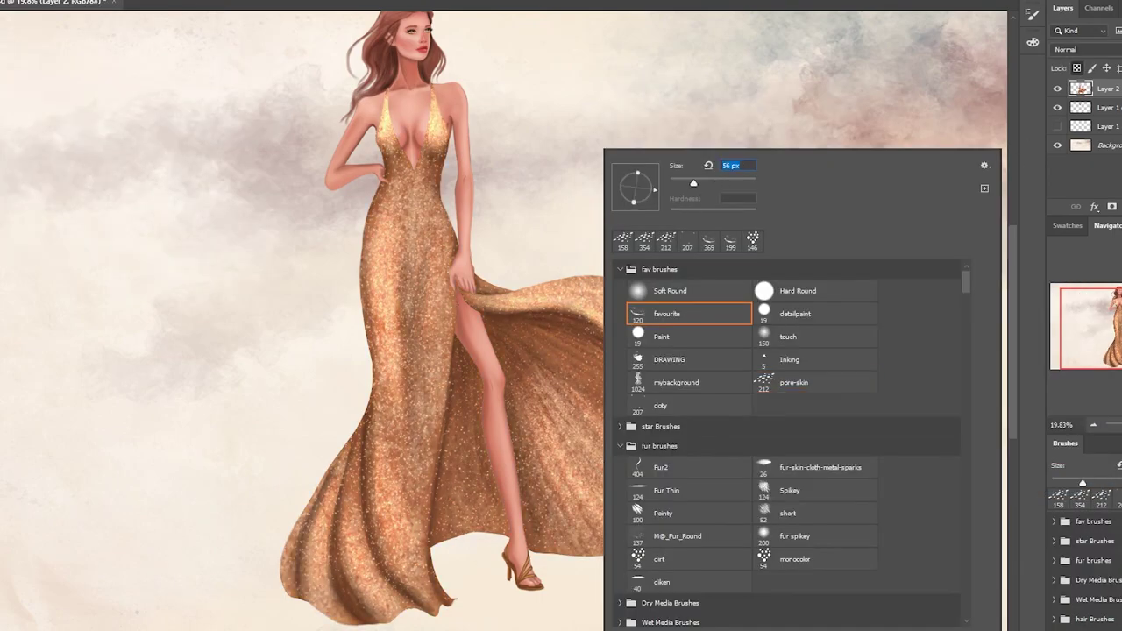
pyautogui.press('Return')
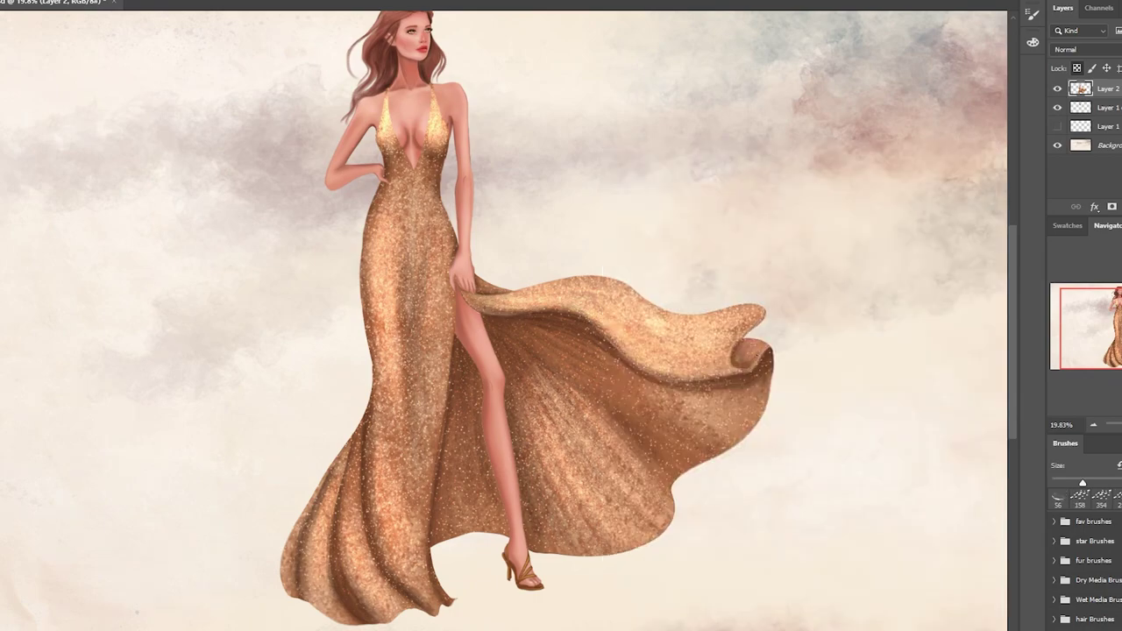
pyautogui.rightClick(658, 315)
pyautogui.doubleClick(491, 317)
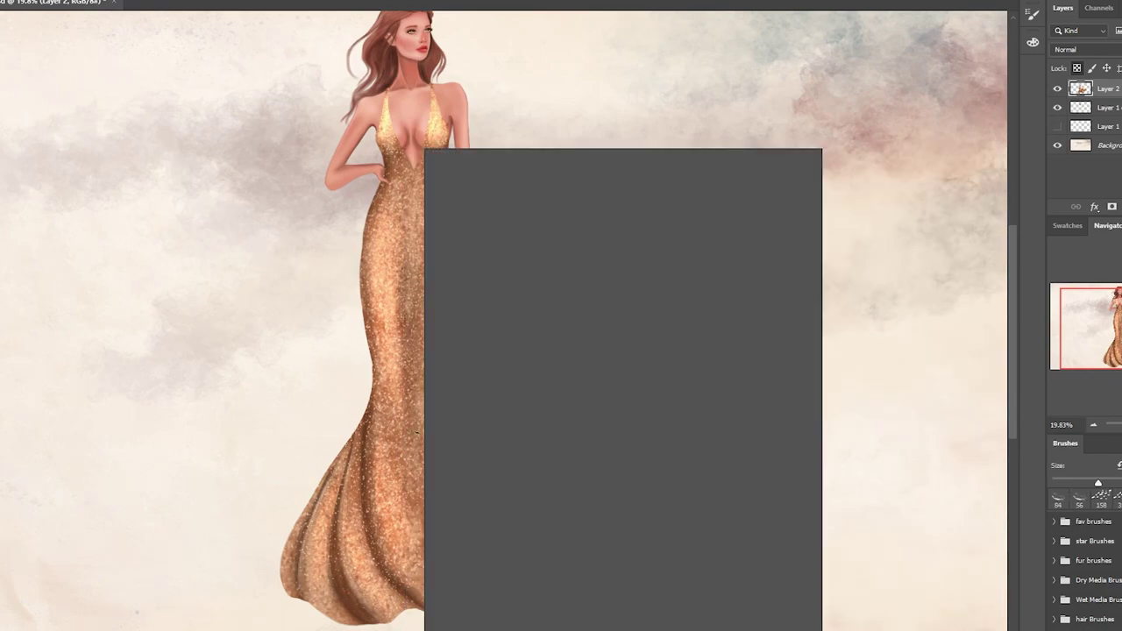
# - Return to Layer 2 and paint gold beside the hand at the dress slit
pyautogui.click(1072, 109)
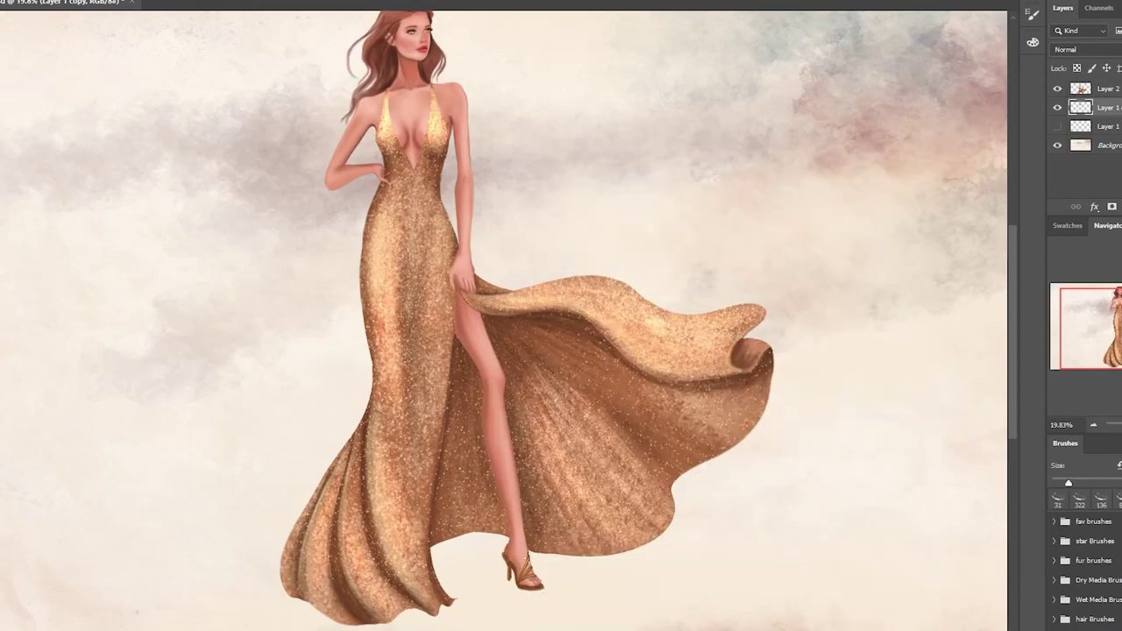
pyautogui.scroll(3, 523, 565)
pyautogui.scroll(-3, 530, 540)
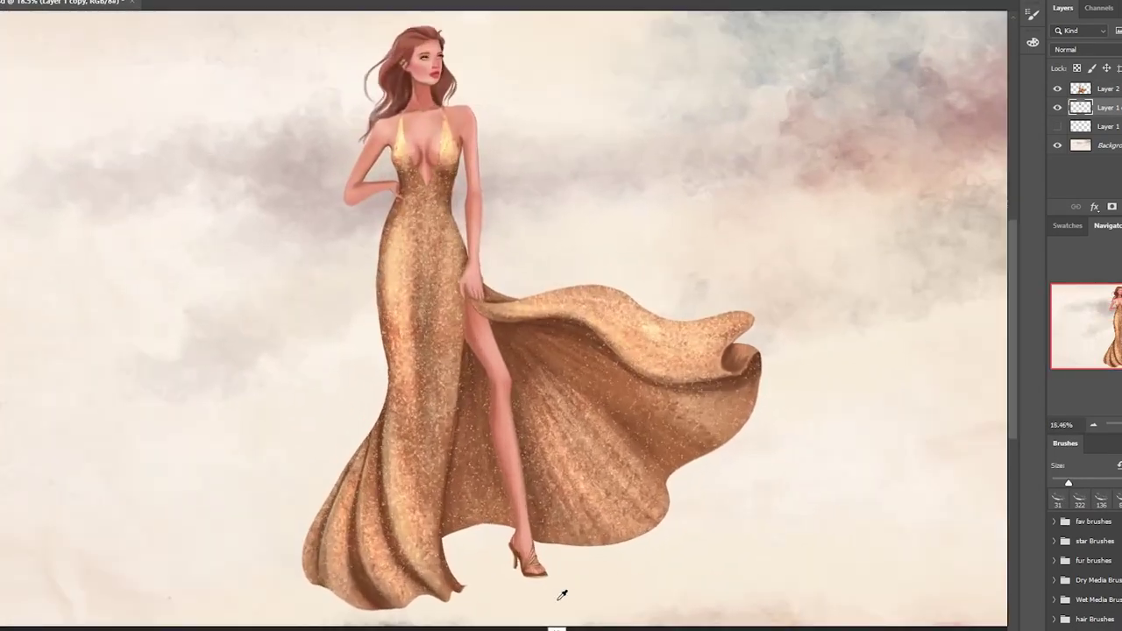
pyautogui.click(1072, 88)
pyautogui.press('Escape')
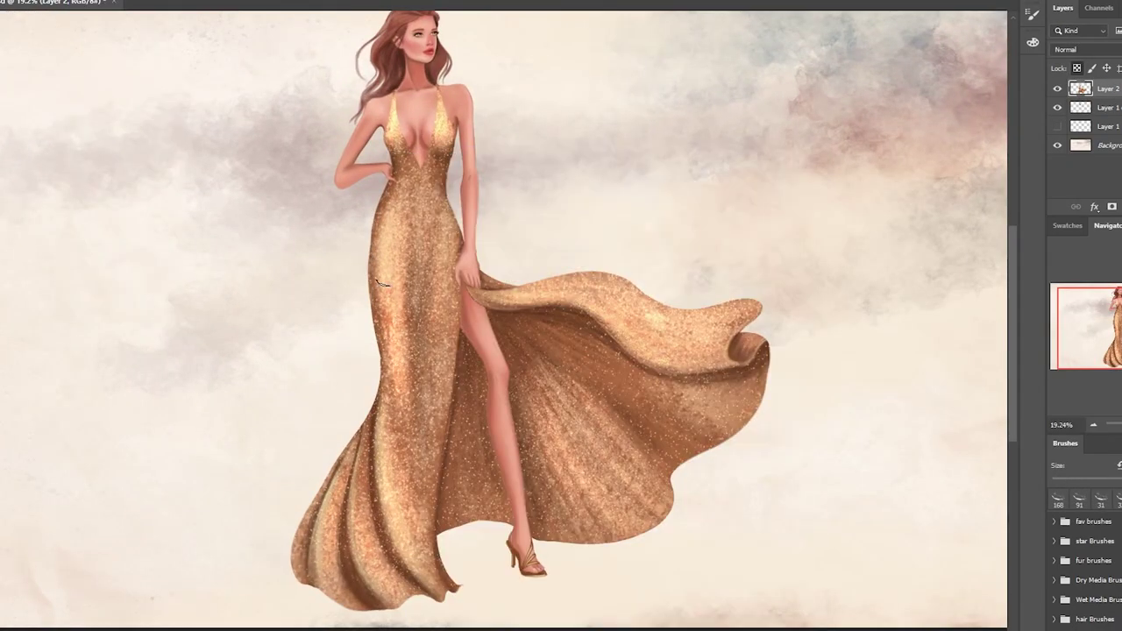
pyautogui.moveTo(467, 288); pyautogui.dragTo(478, 298)
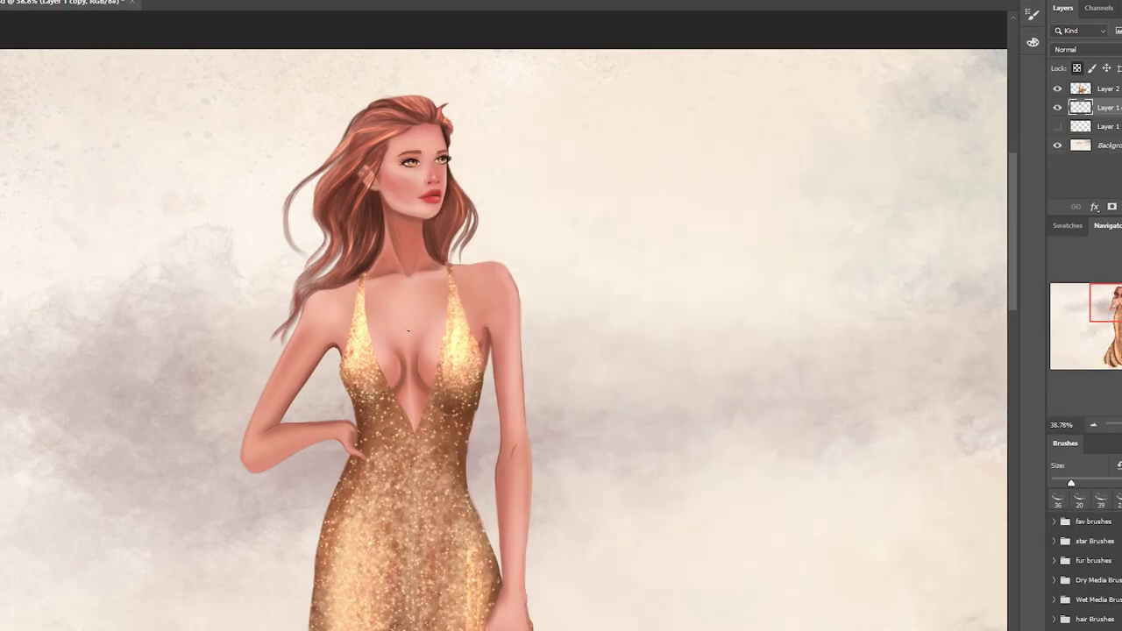
# - Sample a colour from the painting, pick a smaller brush, and add a new shadow layer
pyautogui.keyDown('alt'); pyautogui.click(399, 366); pyautogui.keyUp('alt')
pyautogui.rightClick(426, 376)
pyautogui.doubleClick(526, 311)
pyautogui.scroll(-3, 295, 429)
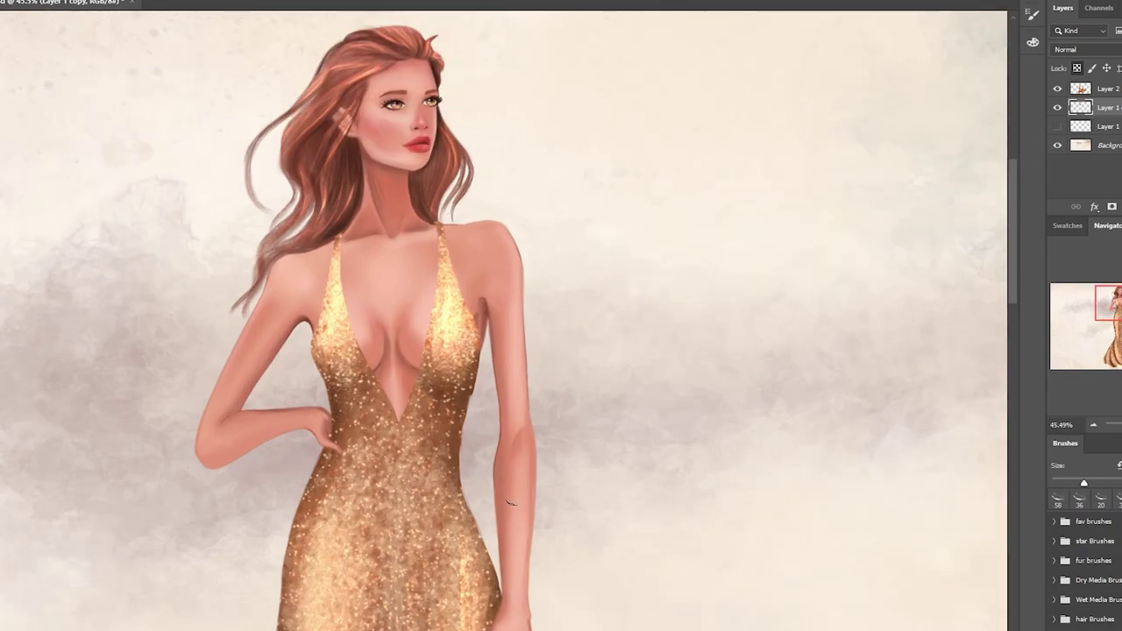
pyautogui.scroll(-2, 294, 430)
pyautogui.hotkey('ctrl', 'shift', 'alt', 'n')
pyautogui.rightClick(439, 139)
# - Paint a soft brown shadow under the hem with a 432 px brush
pyautogui.write('432')
pyautogui.press('Return')
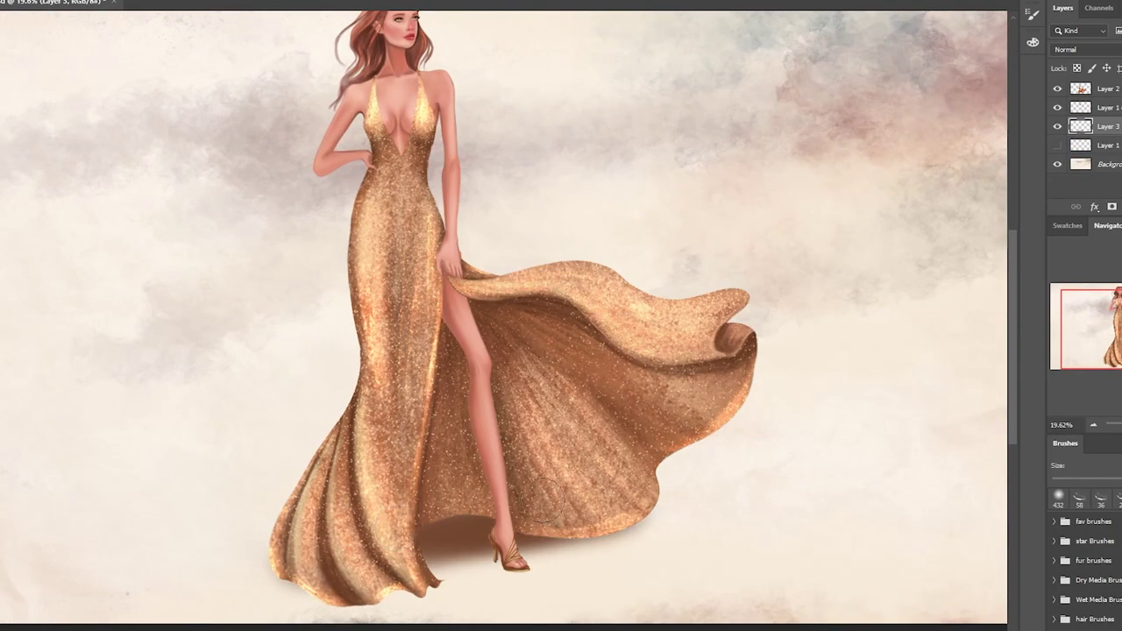
pyautogui.moveTo(430, 552)
pyautogui.mouseDown()
pyautogui.moveTo(719, 509)
pyautogui.moveTo(298, 557)
pyautogui.mouseUp()
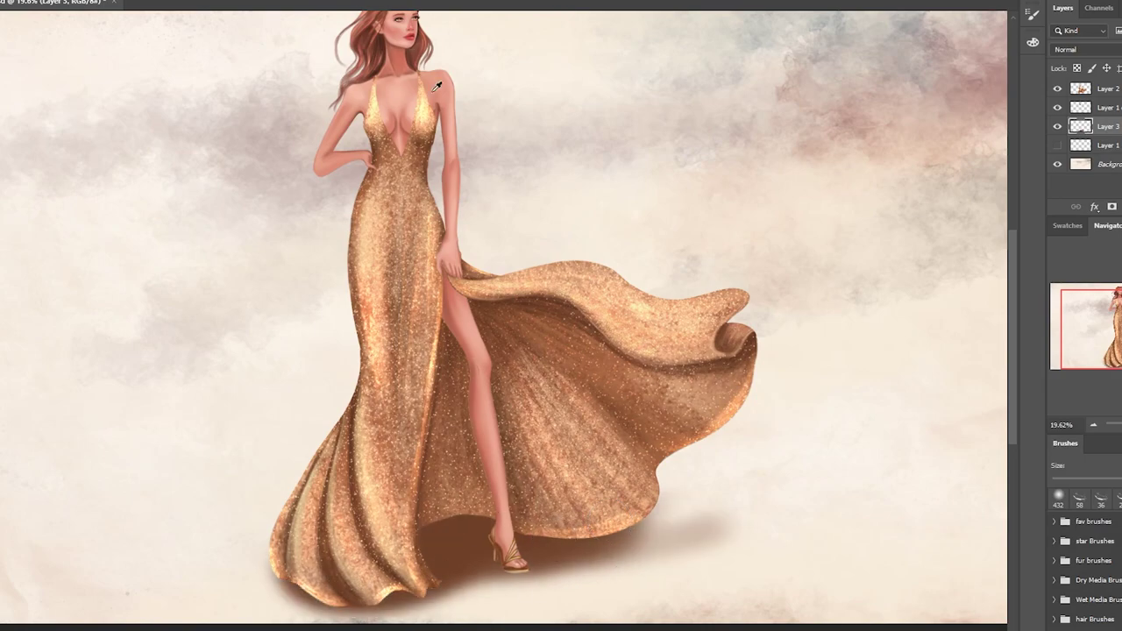
pyautogui.moveTo(430, 537); pyautogui.dragTo(539, 494)
pyautogui.press('.')
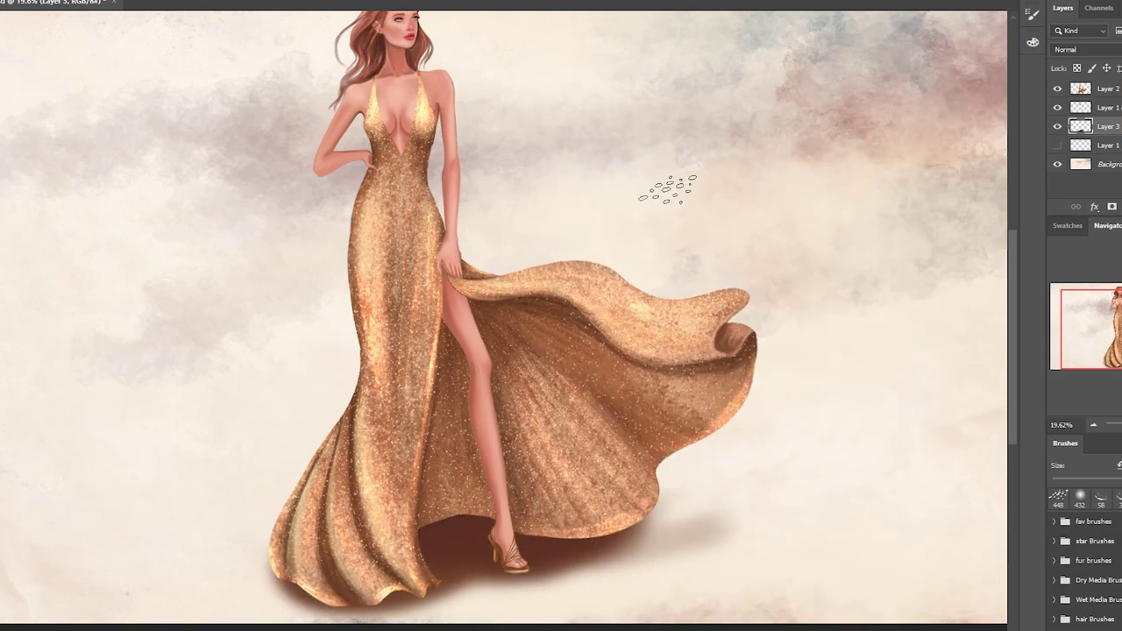
pyautogui.moveTo(419, 524); pyautogui.dragTo(497, 539)
# - Speckle the shadow along the lower hem with a textured scatter brush
pyautogui.rightClick(432, 586)
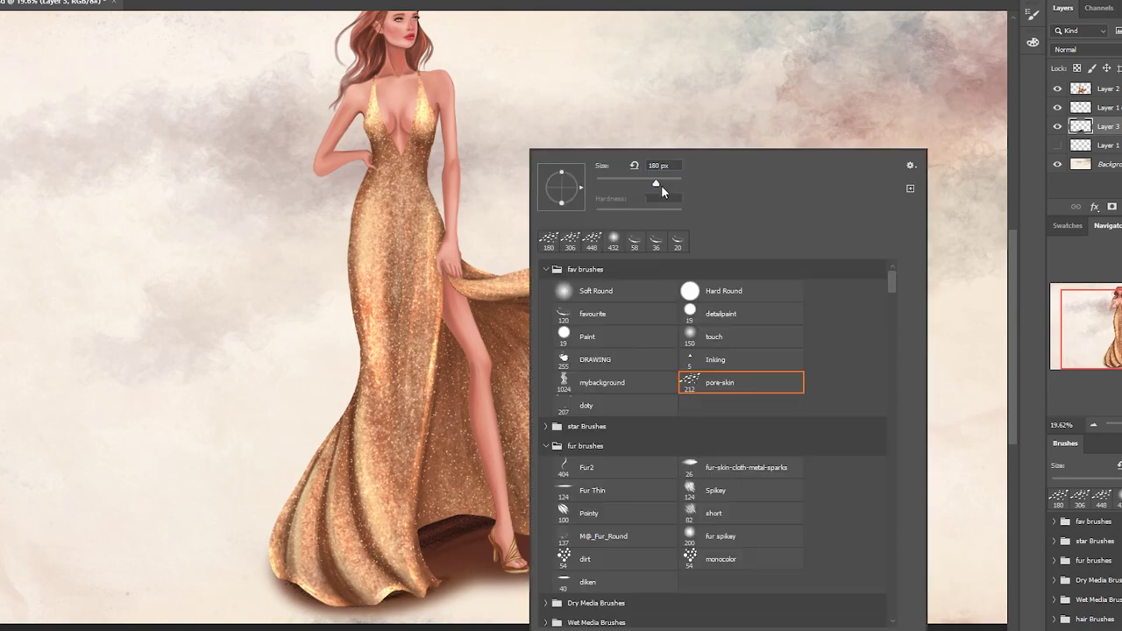
pyautogui.doubleClick(693, 383)
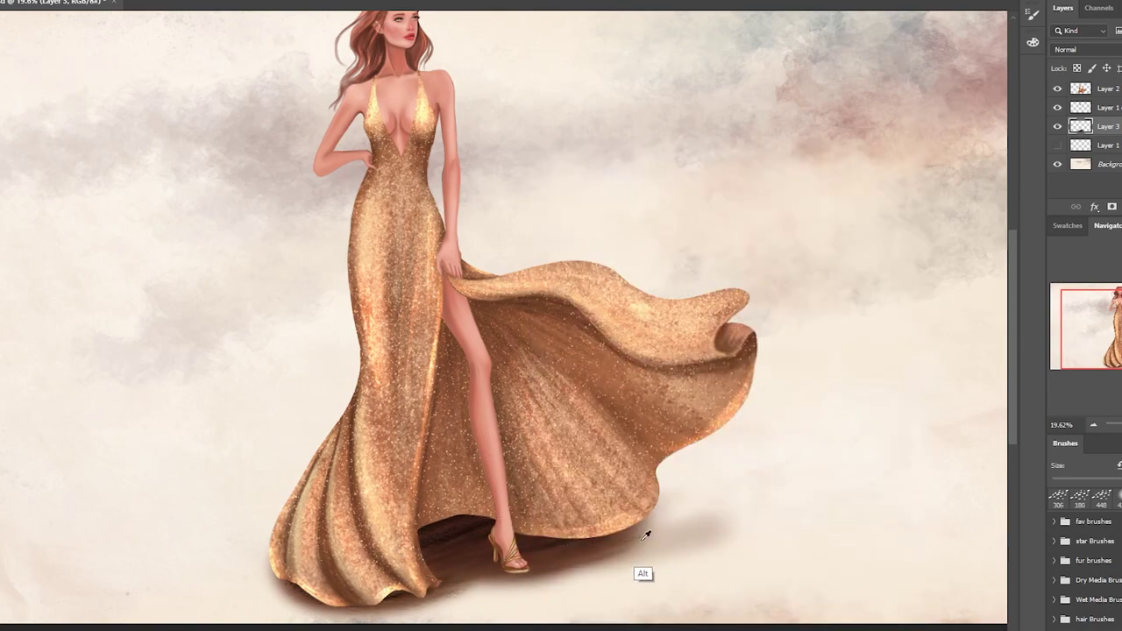
pyautogui.moveTo(561, 548); pyautogui.dragTo(649, 535)
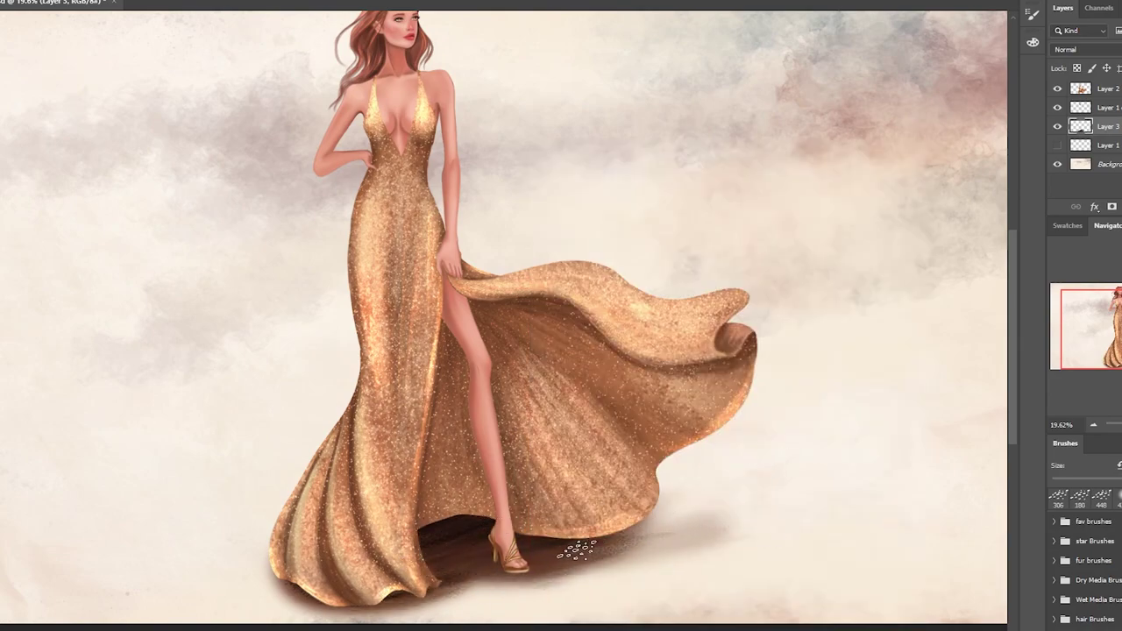
pyautogui.press('.')
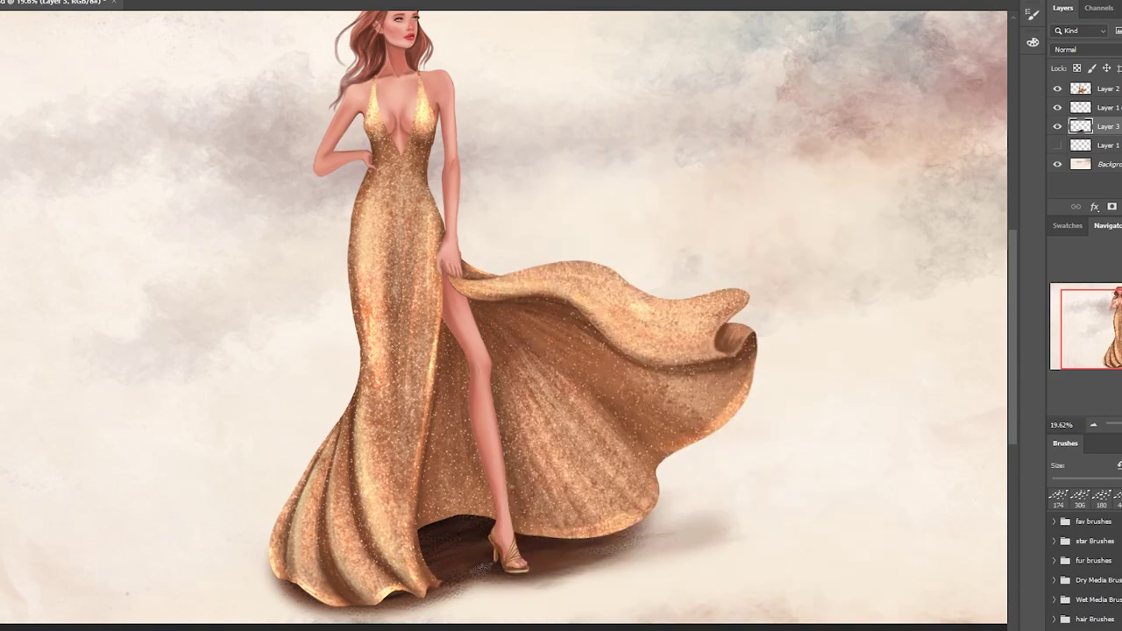
# - Copy the lassoed hair to a new layer and shift it brown with Hue/Saturation and Levels
pyautogui.scroll(-1, 526, 463)
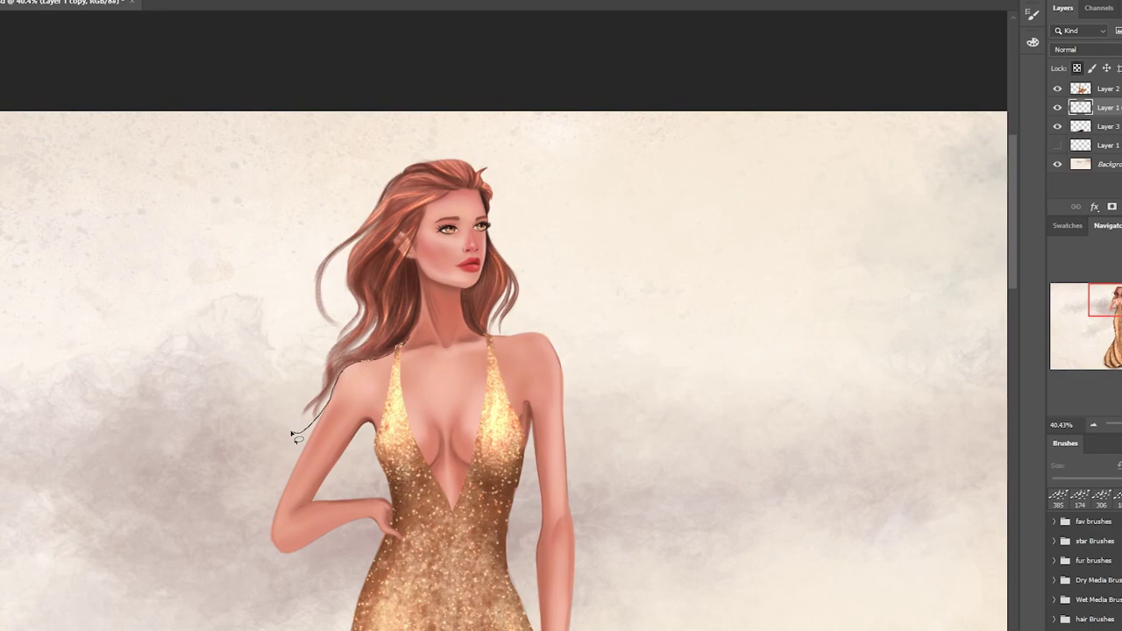
pyautogui.moveTo(293, 436); pyautogui.dragTo(297, 438)
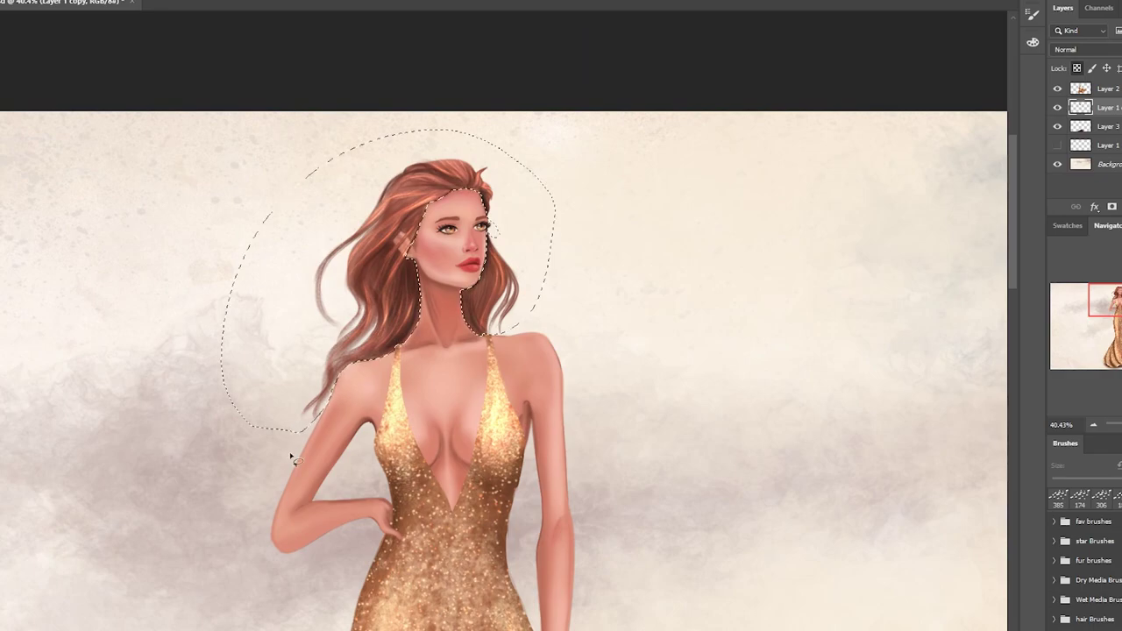
pyautogui.hotkey('ctrl', 'j')
pyautogui.hotkey('ctrl', 'u')
pyautogui.click(1069, 288)
pyautogui.hotkey('ctrl', 'l')
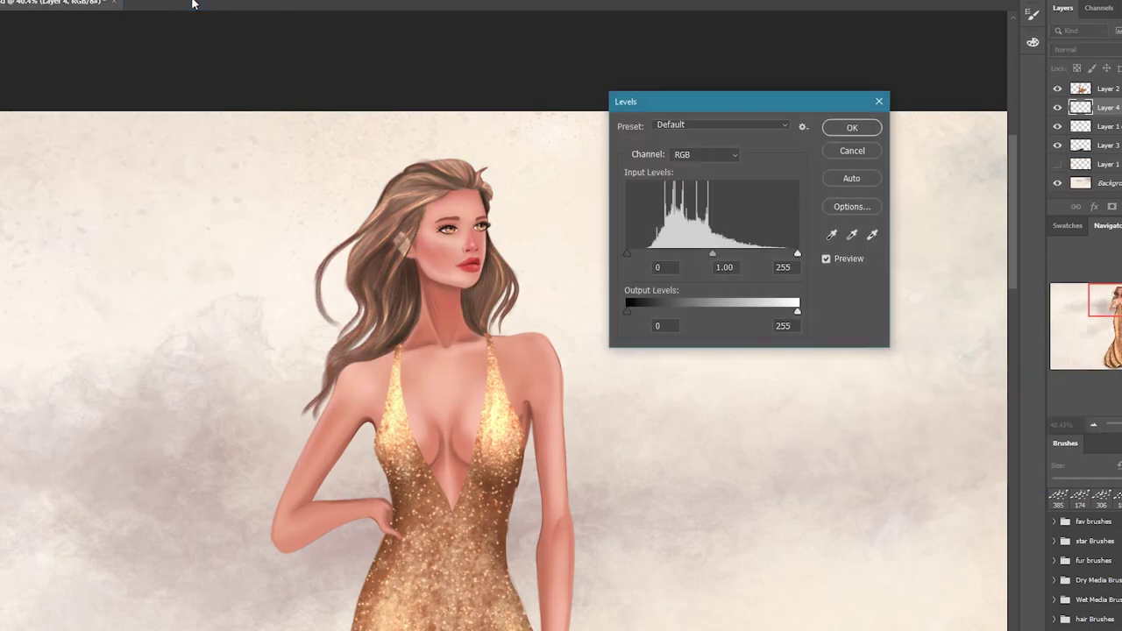
pyautogui.press('Return')
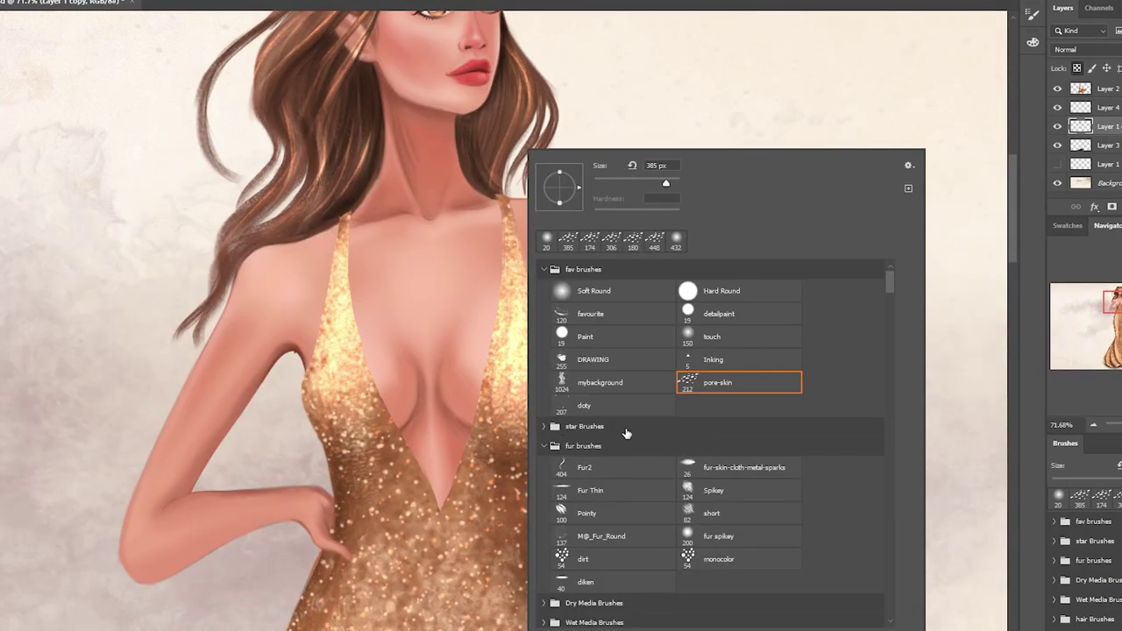
# - Paint soft blending strokes over the chest and bodice with the soft brush
pyautogui.press('Return')
pyautogui.moveTo(369, 302); pyautogui.dragTo(320, 355)
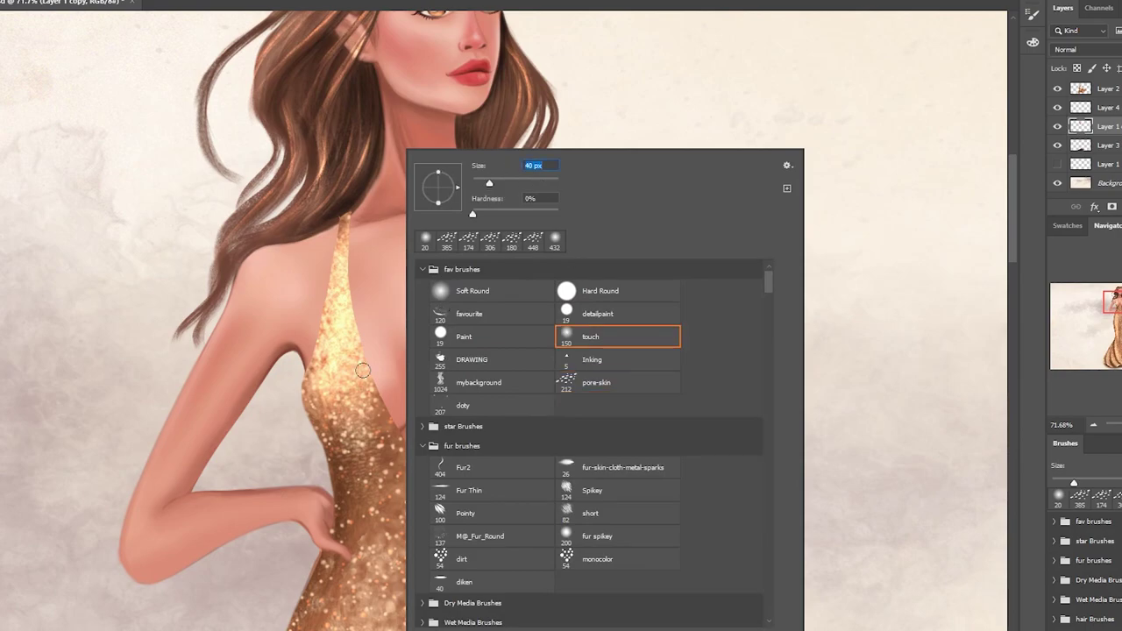
pyautogui.rightClick(405, 149)
pyautogui.press('Return')
pyautogui.moveTo(342, 215)
pyautogui.mouseDown()
pyautogui.moveTo(398, 445)
pyautogui.moveTo(502, 206)
pyautogui.moveTo(578, 401)
pyautogui.mouseUp()
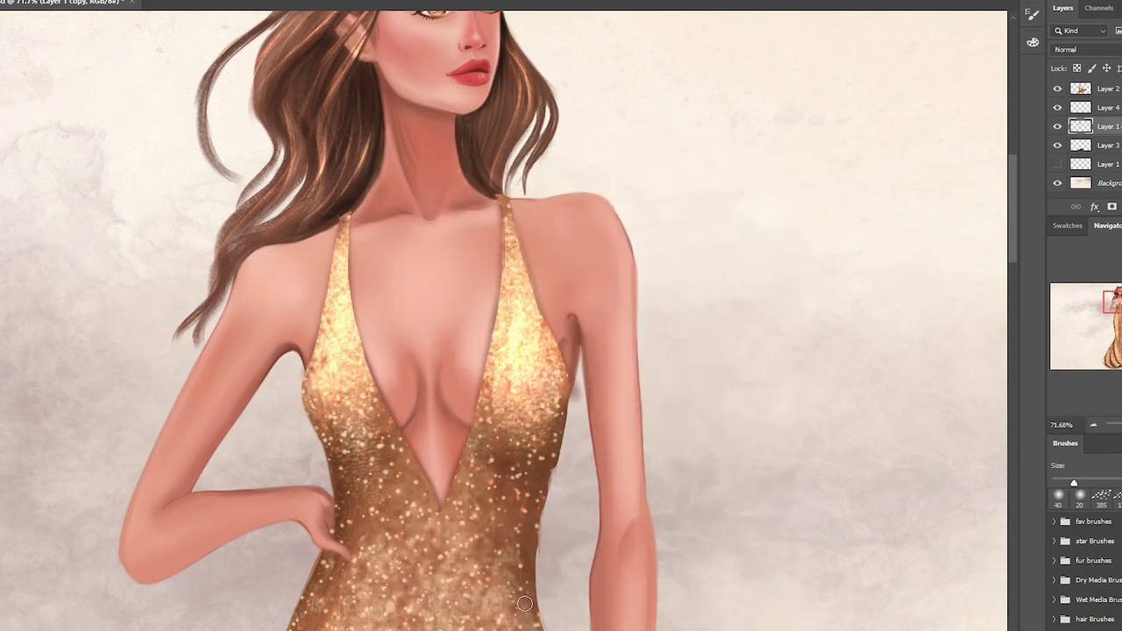